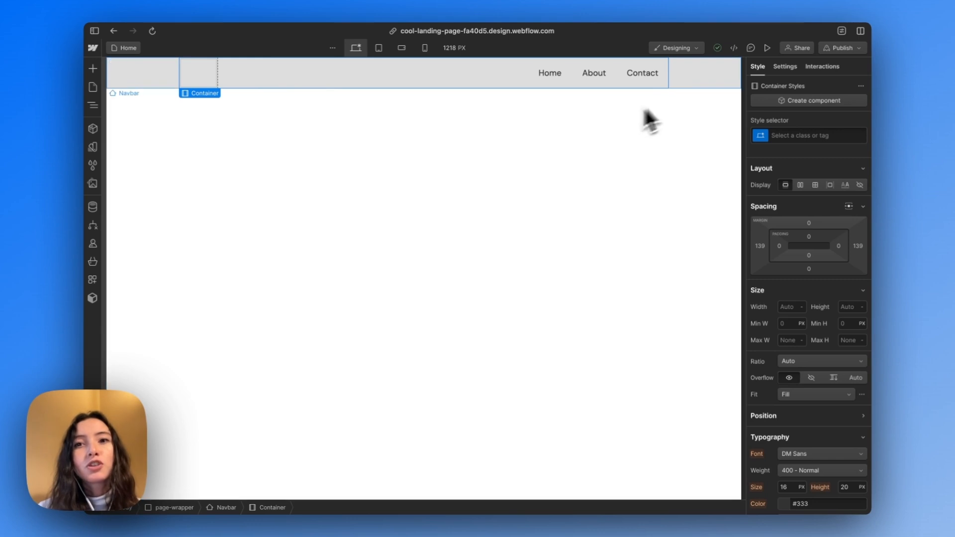
# Give the page's Navbar element a new class named navbar
pyautogui.click(712, 75)
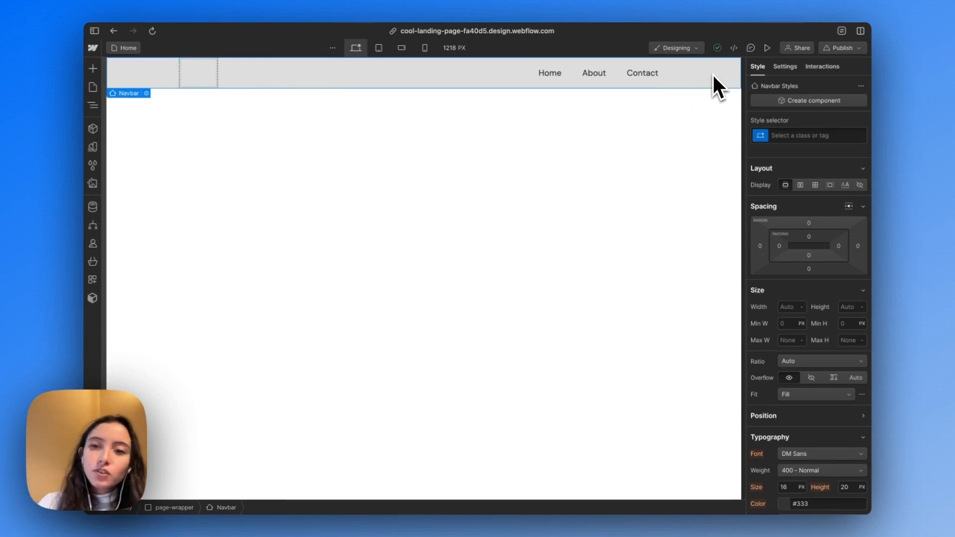
pyautogui.press('super+Return')
pyautogui.write('navar')
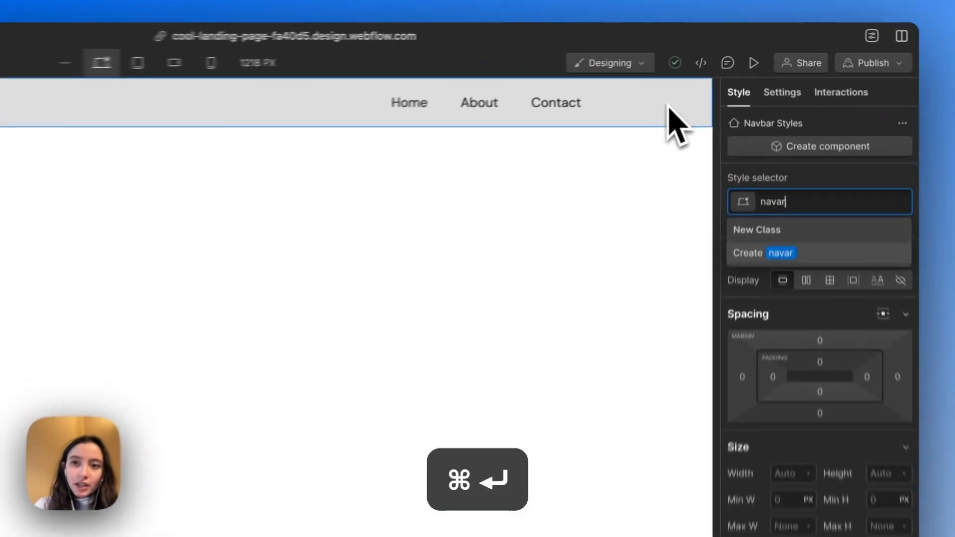
pyautogui.press('BackSpace')
pyautogui.press('BackSpace')
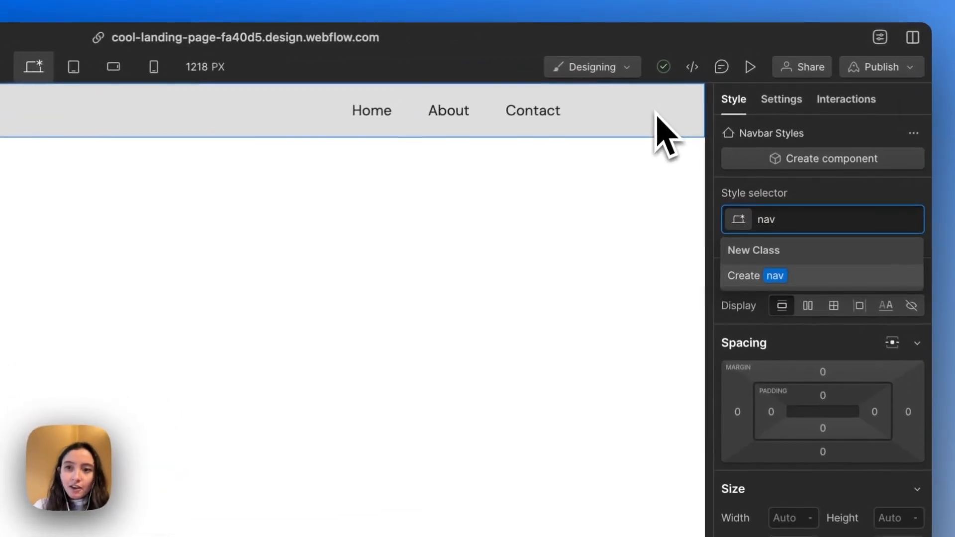
pyautogui.write('bar')
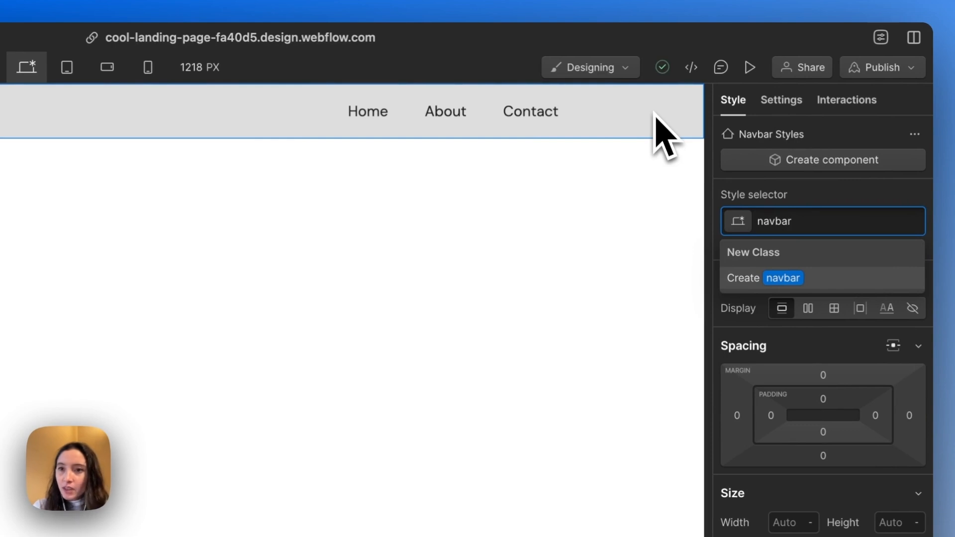
pyautogui.press('Return')
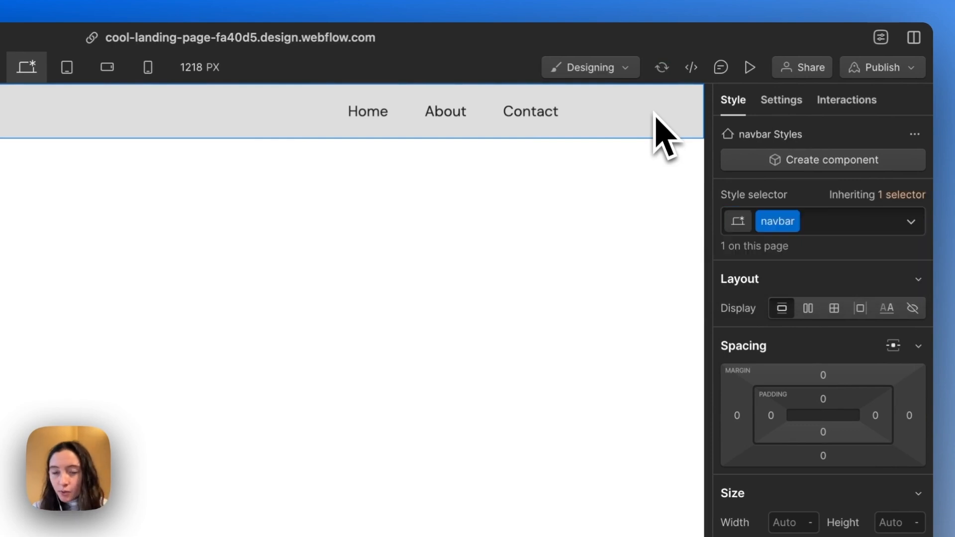
pyautogui.scroll(-4, 890, 353)
pyautogui.scroll(-2, 882, 344)
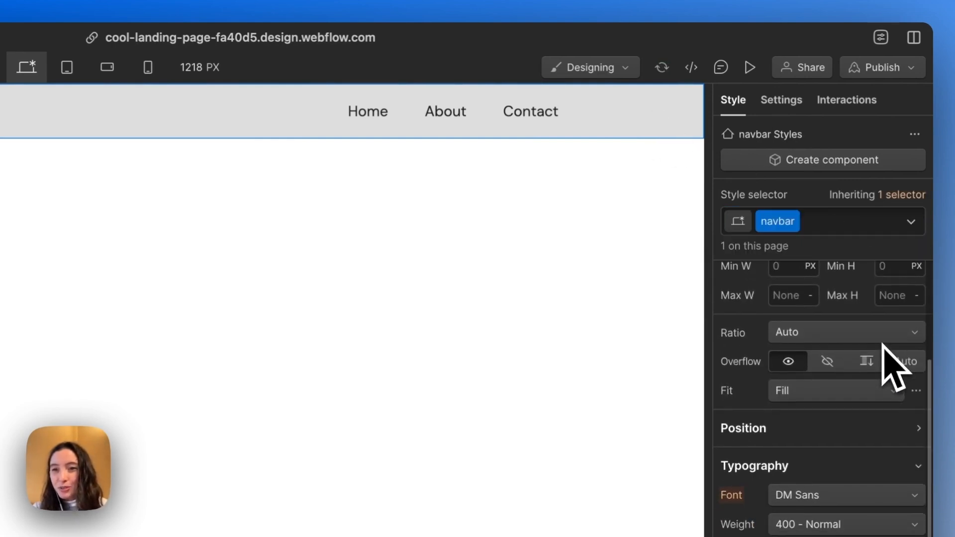
pyautogui.scroll(-5, 873, 348)
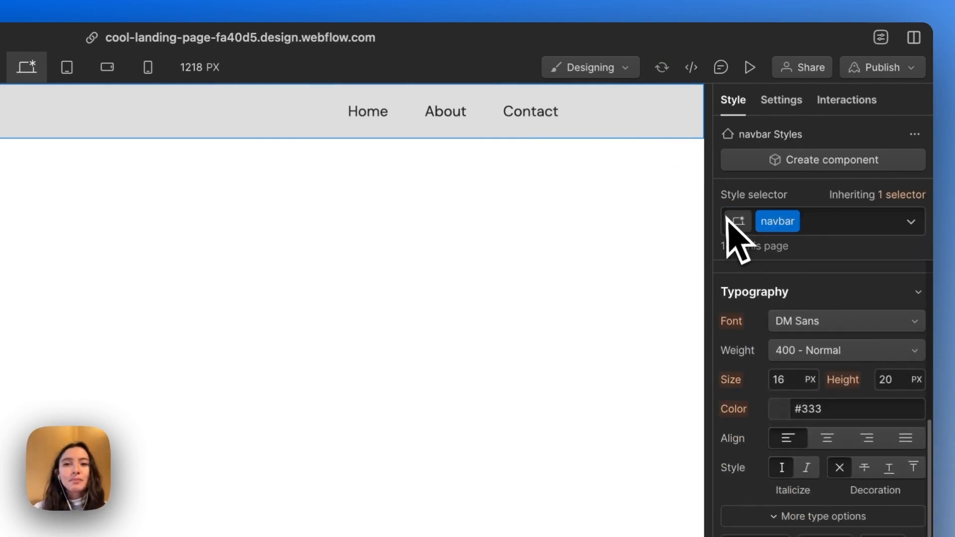
pyautogui.doubleClick(767, 222)
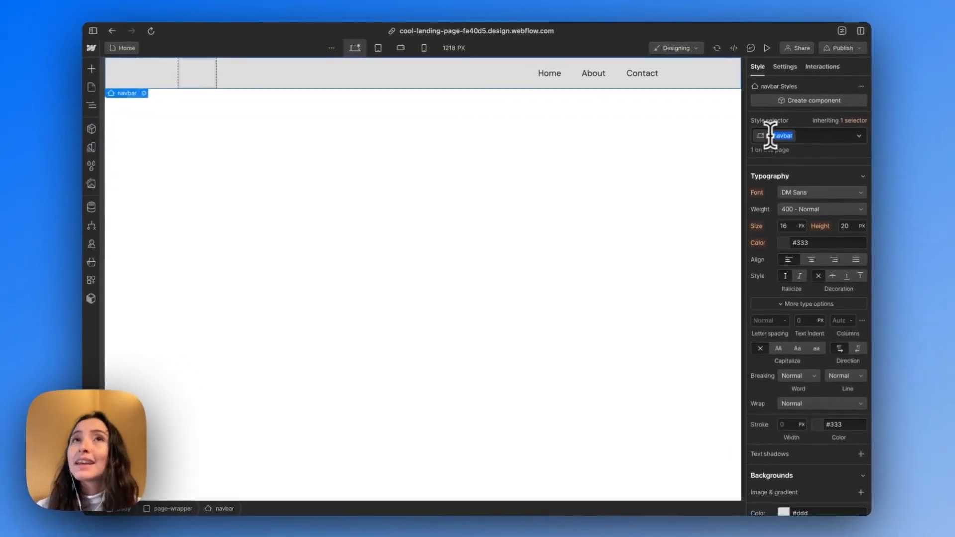
# Try to assign a new class named navbar_container to the container inside the navbar
pyautogui.click(243, 82)
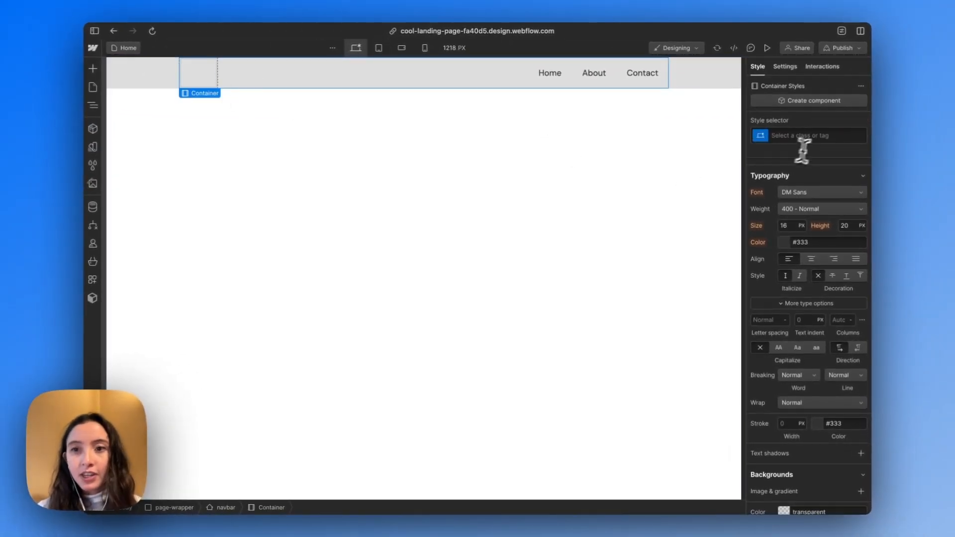
pyautogui.click(809, 135)
pyautogui.write('navbar')
pyautogui.press('BackSpace')
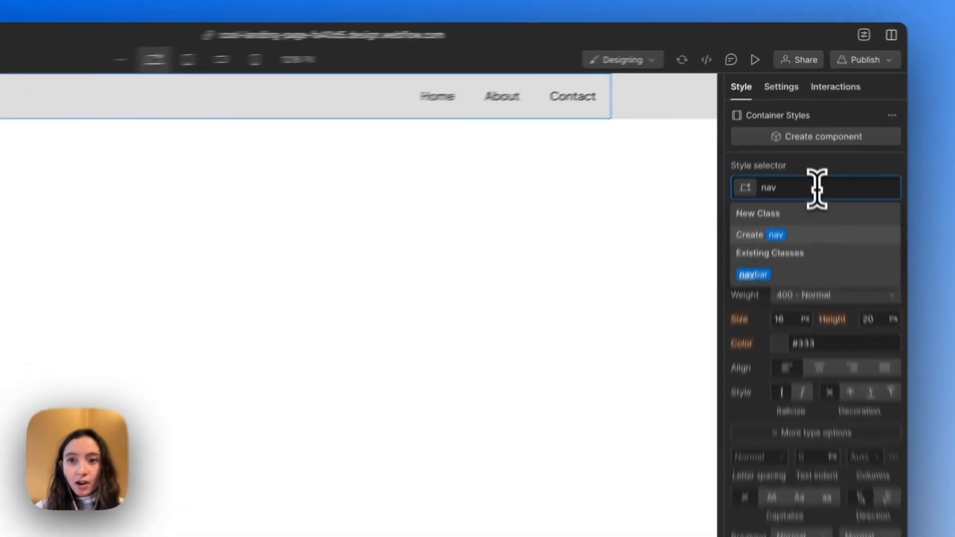
pyautogui.write('bar_container')
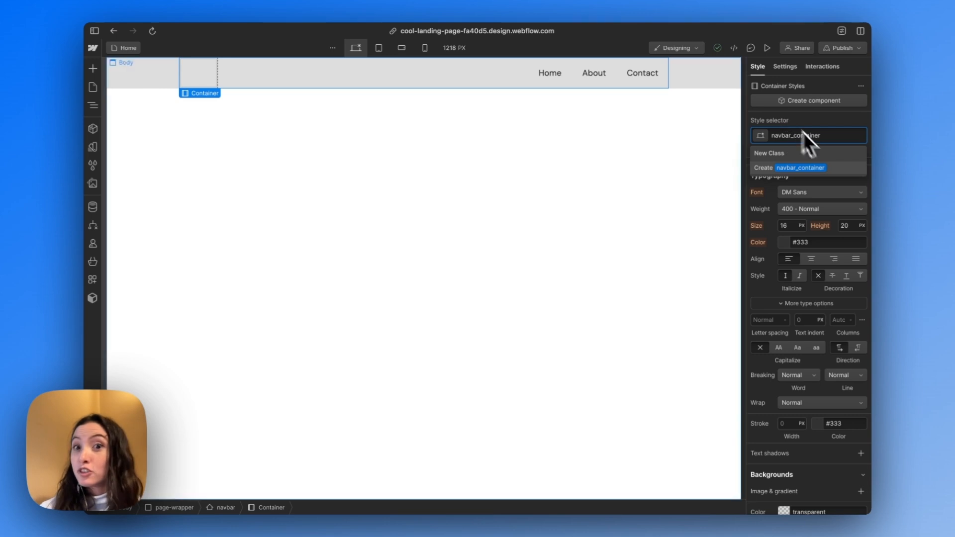
pyautogui.press('Return')
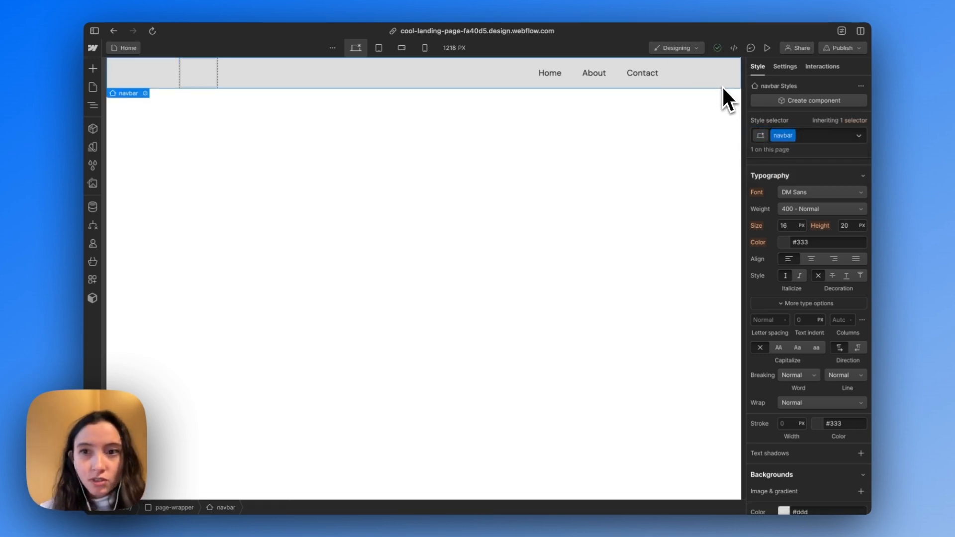
# Set the navbar's background color to fully transparent white, rgba(255, 255, 255, 0)
pyautogui.click(134, 74)
pyautogui.scroll(-5, 792, 252)
pyautogui.scroll(-2, 793, 252)
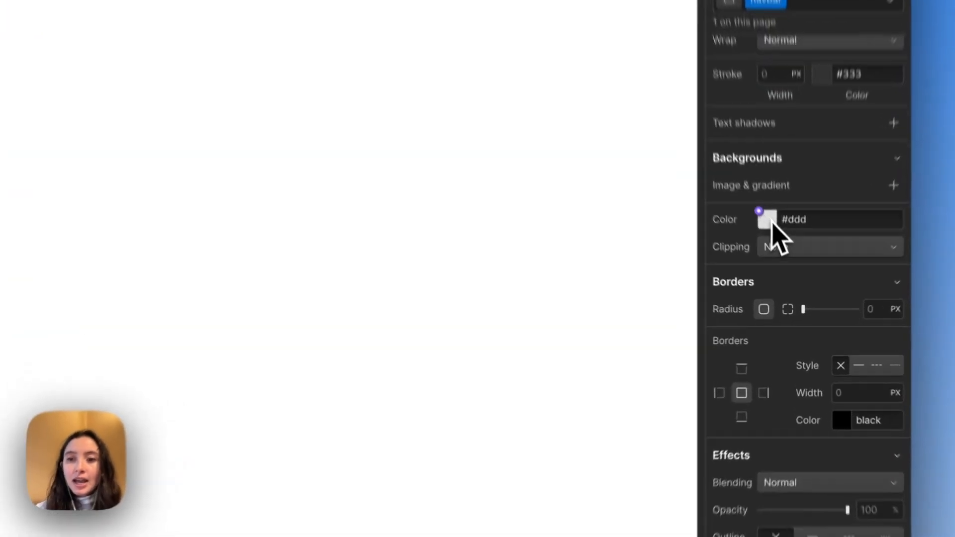
pyautogui.click(782, 269)
pyautogui.moveTo(691, 236); pyautogui.dragTo(626, 141)
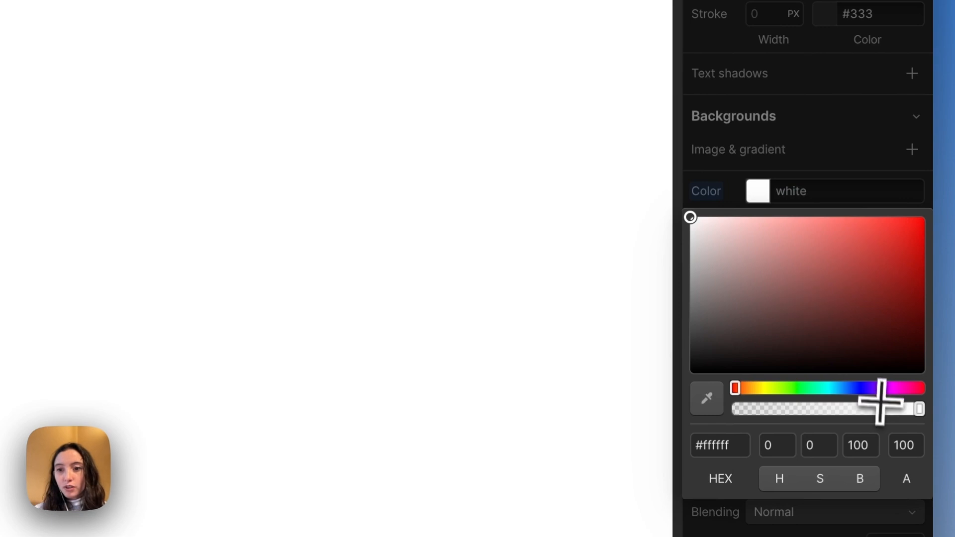
pyautogui.moveTo(880, 406); pyautogui.dragTo(627, 405)
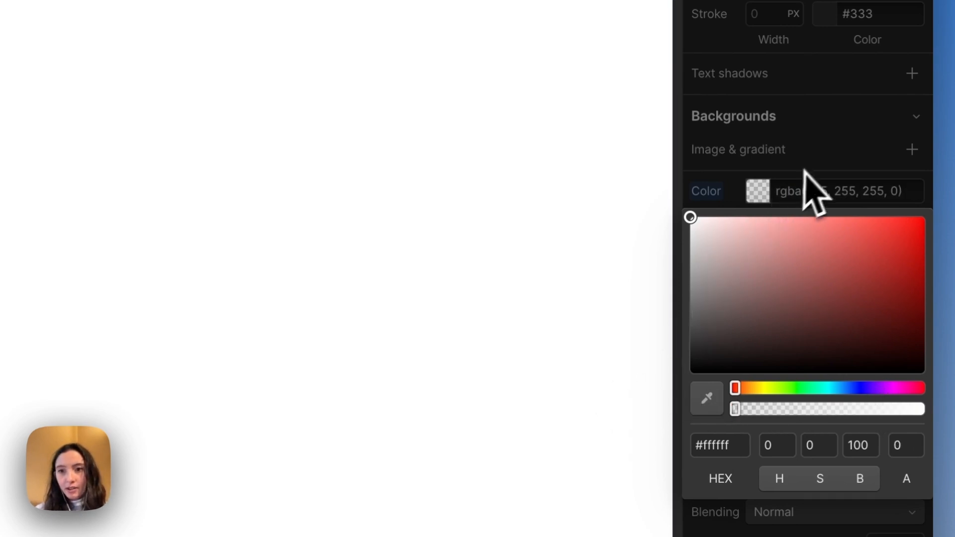
pyautogui.click(812, 192)
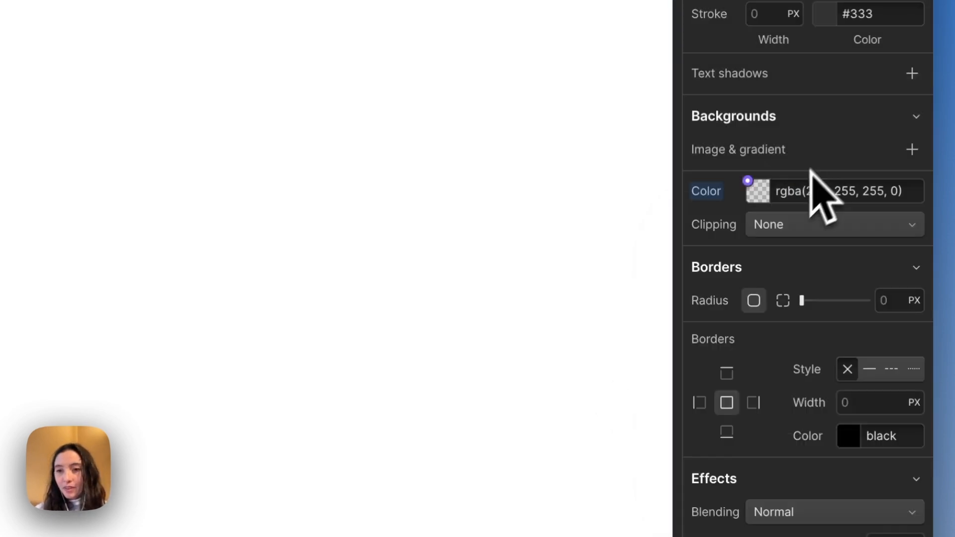
# Create a color variable named Transparent from the navbar's background color and link the background to it
pyautogui.click(760, 202)
pyautogui.click(760, 201)
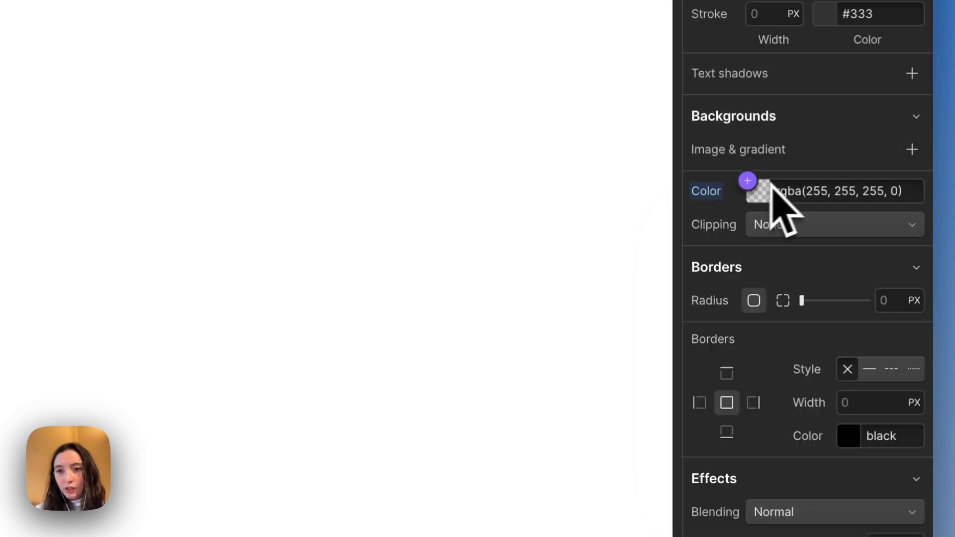
pyautogui.click(750, 192)
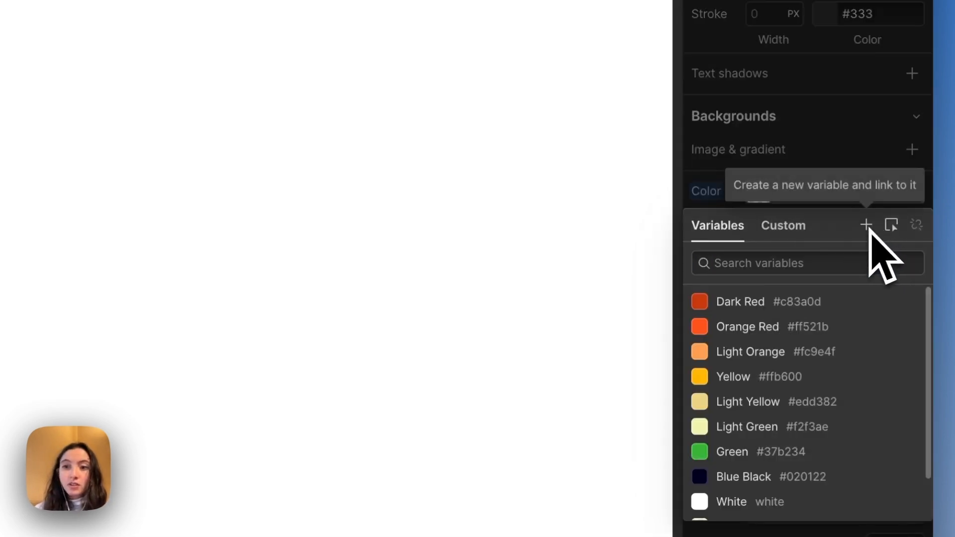
pyautogui.click(870, 228)
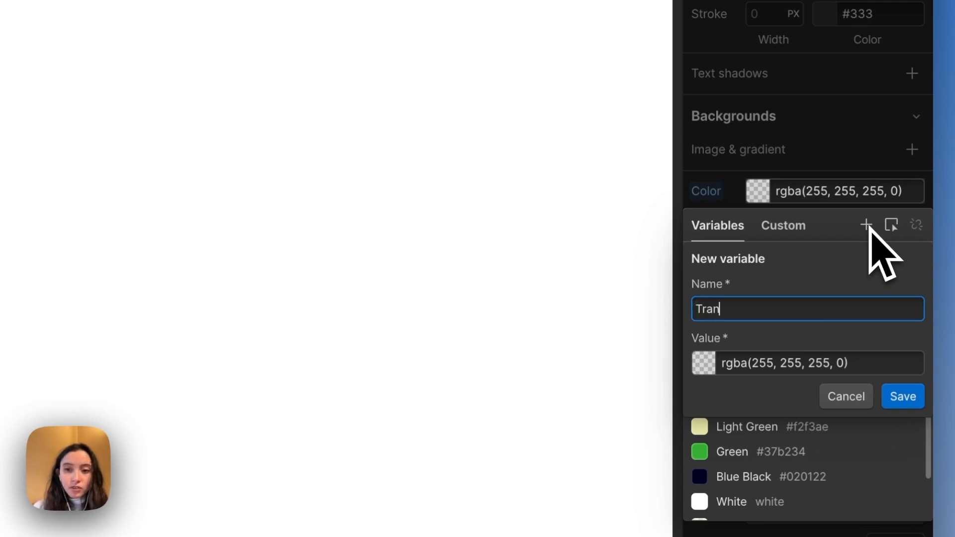
pyautogui.write('Transparent White')
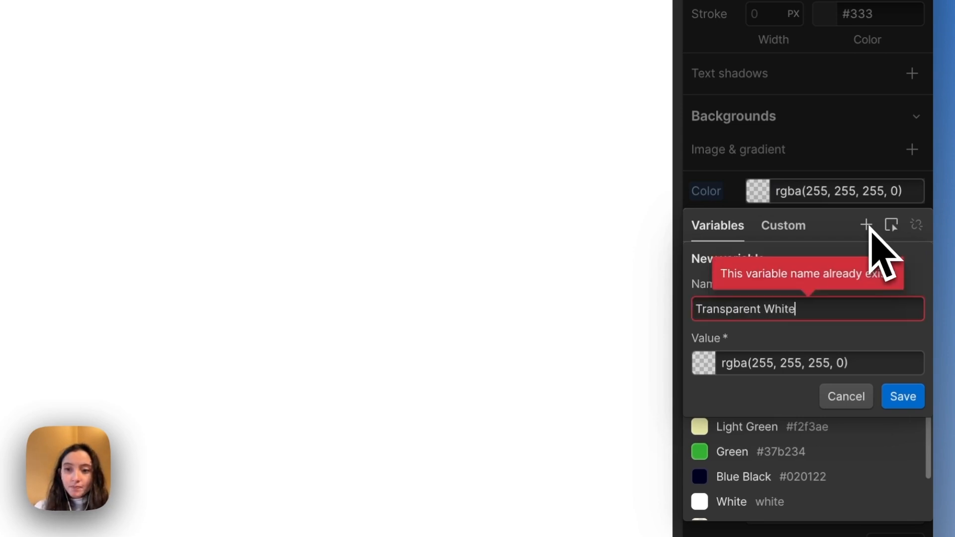
pyautogui.press('BackSpace')
pyautogui.press('BackSpace')
pyautogui.press('BackSpace')
pyautogui.press('BackSpace')
pyautogui.press('BackSpace')
pyautogui.press('BackSpace')
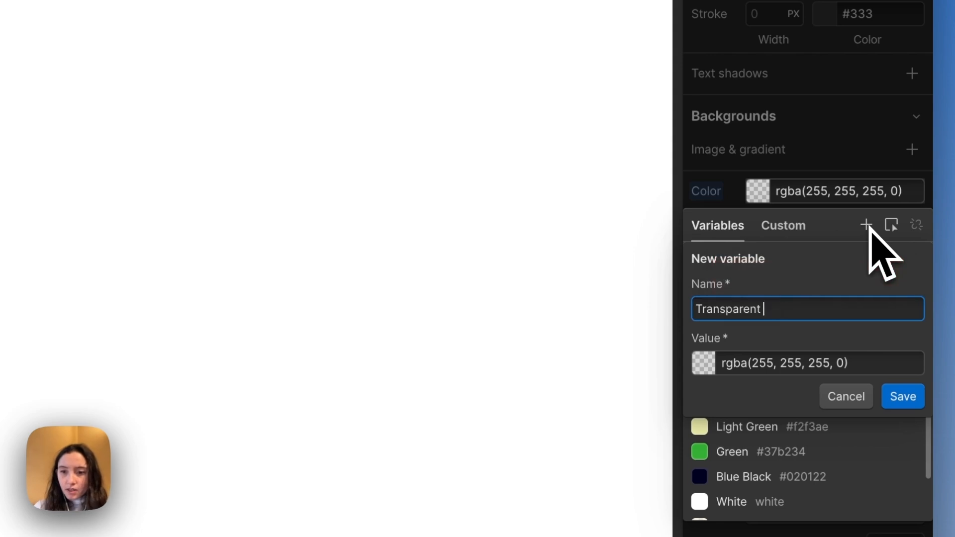
pyautogui.press('Return')
# Give the container inside the navbar a new class named navbar_container
pyautogui.scroll(2, 805, 278)
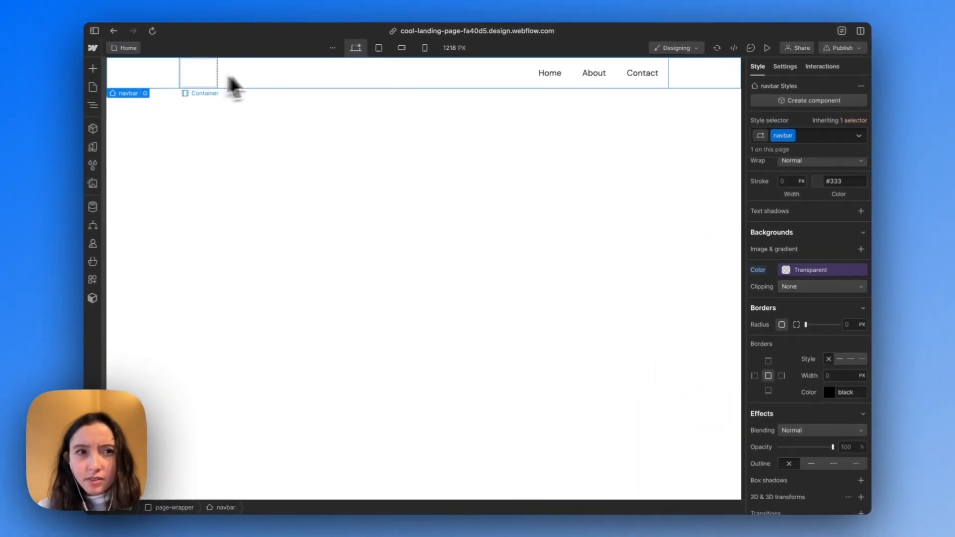
pyautogui.click(272, 76)
pyautogui.press('super+Return')
pyautogui.write('navbar_container')
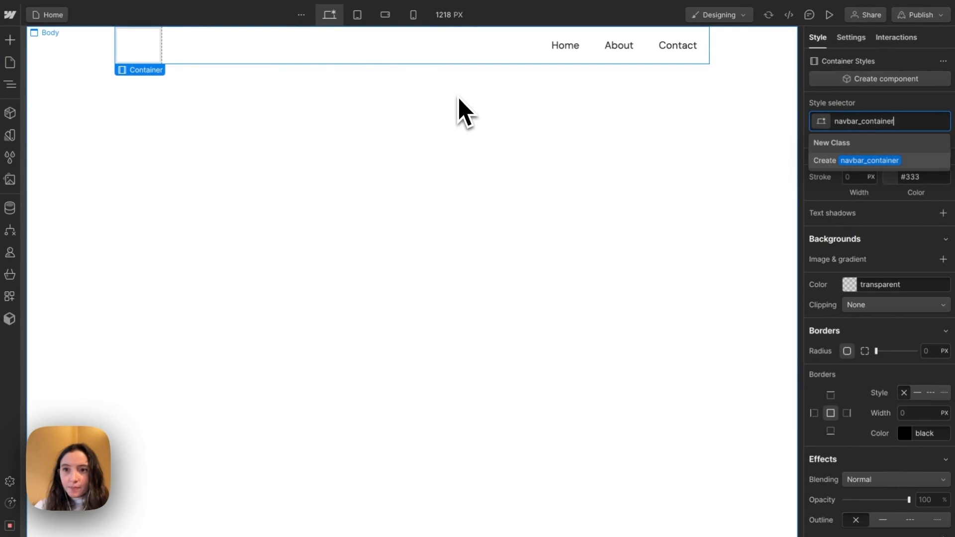
pyautogui.press('Return')
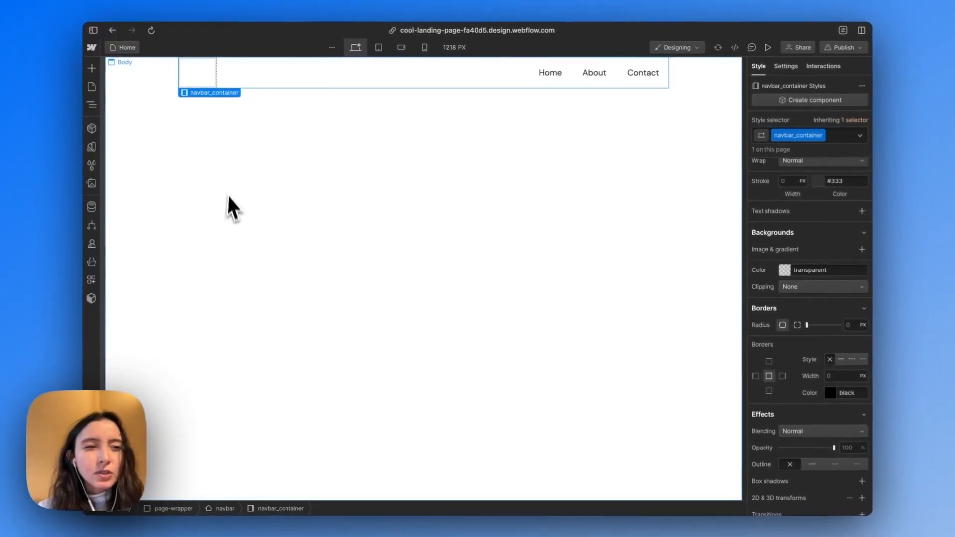
# Switch to the NCMBA - Webflow Course design in Figma and examine how the desktop navbar spans the page width
pyautogui.moveTo(92, 184)
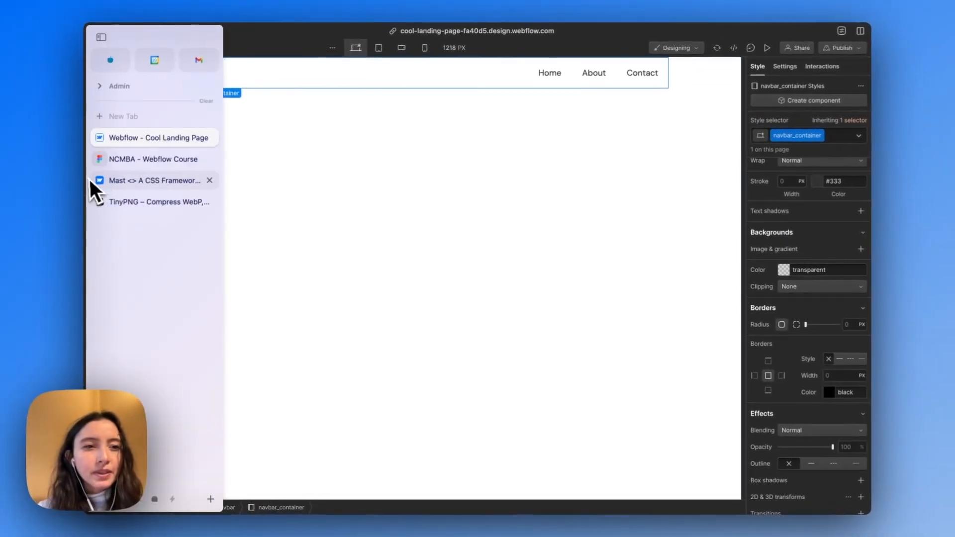
pyautogui.click(147, 180)
pyautogui.click(128, 163)
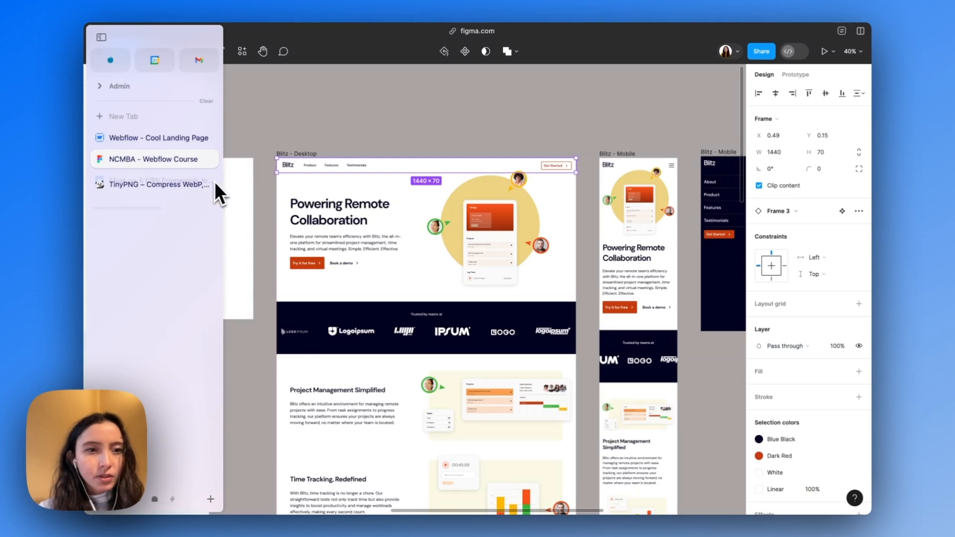
pyautogui.click(352, 155)
pyautogui.scroll(5, 328, 189)
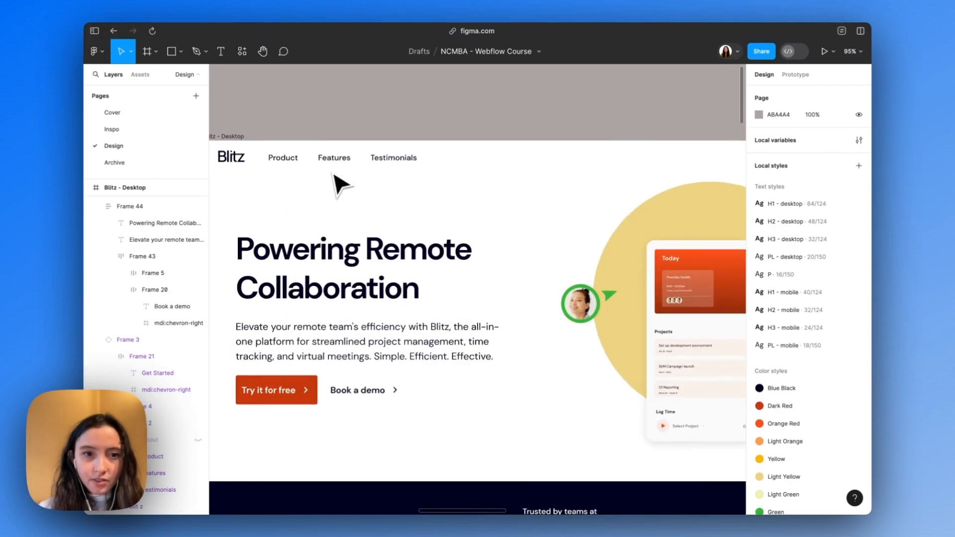
pyautogui.scroll(-2, 330, 153)
pyautogui.click(284, 214)
pyautogui.scroll(-3, 283, 214)
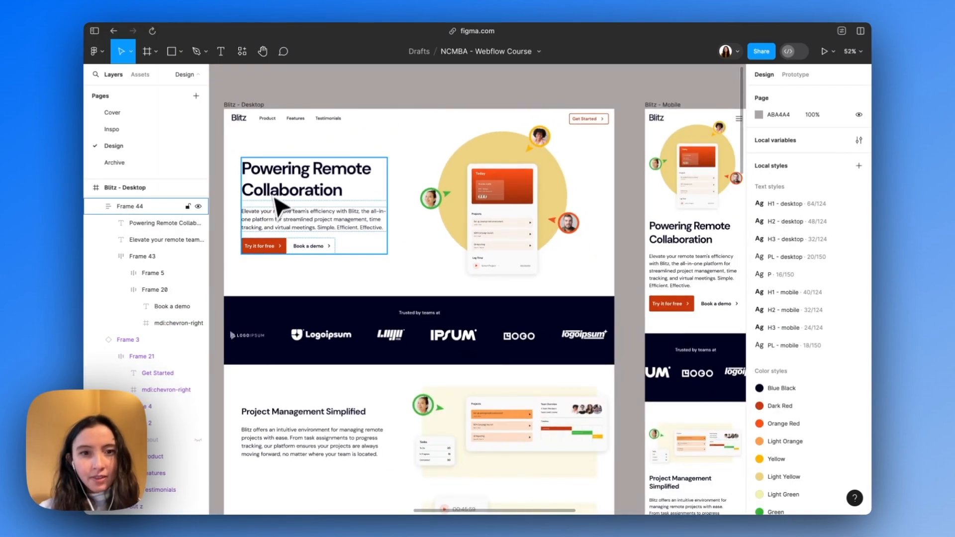
pyautogui.click(599, 122)
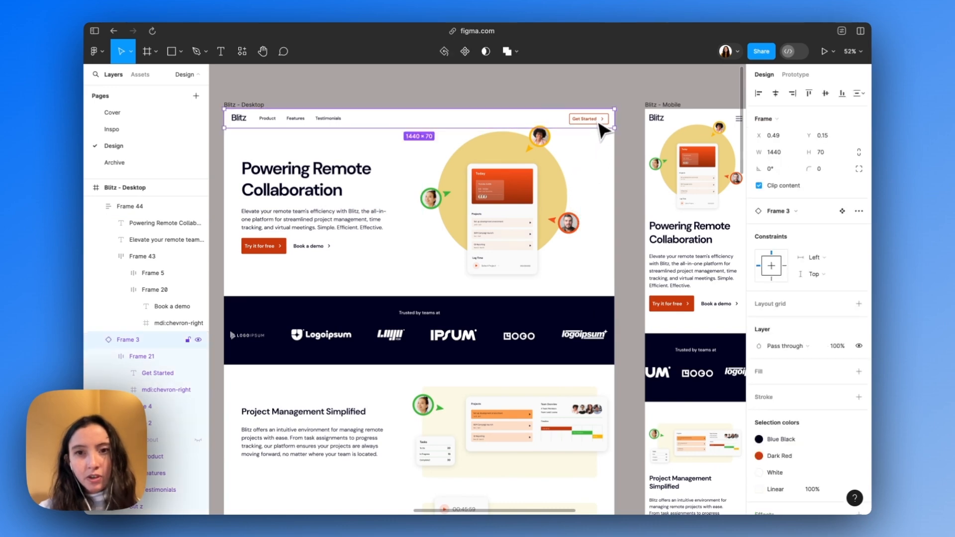
pyautogui.click(247, 124)
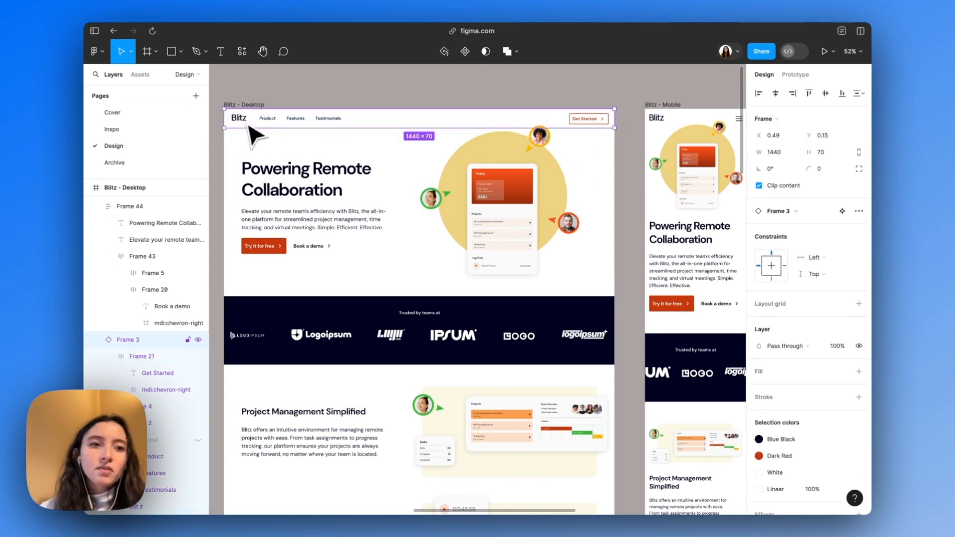
# Switch back to Webflow, center navbar_container horizontally with automatic side margins and set its maximum width to 100%
pyautogui.moveTo(93, 153)
pyautogui.click(126, 138)
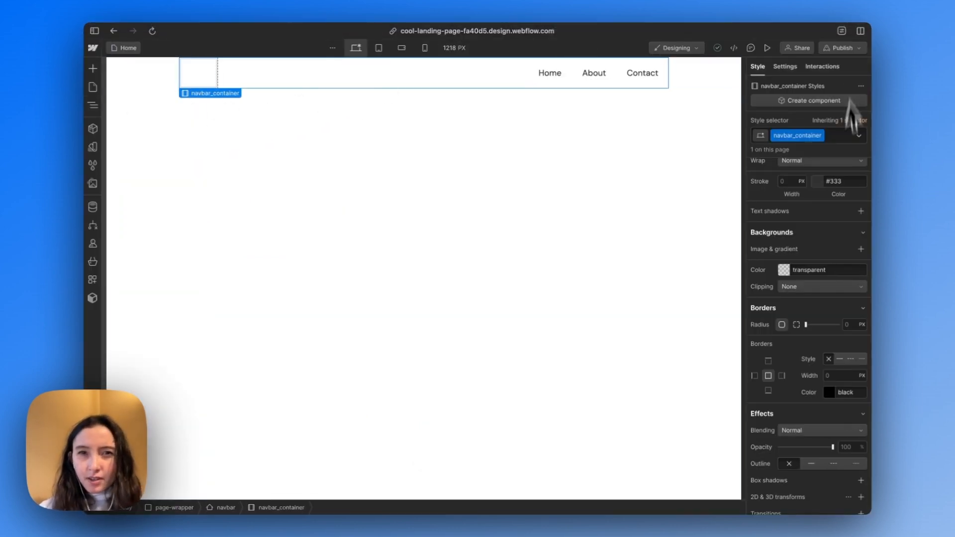
pyautogui.scroll(10, 840, 220)
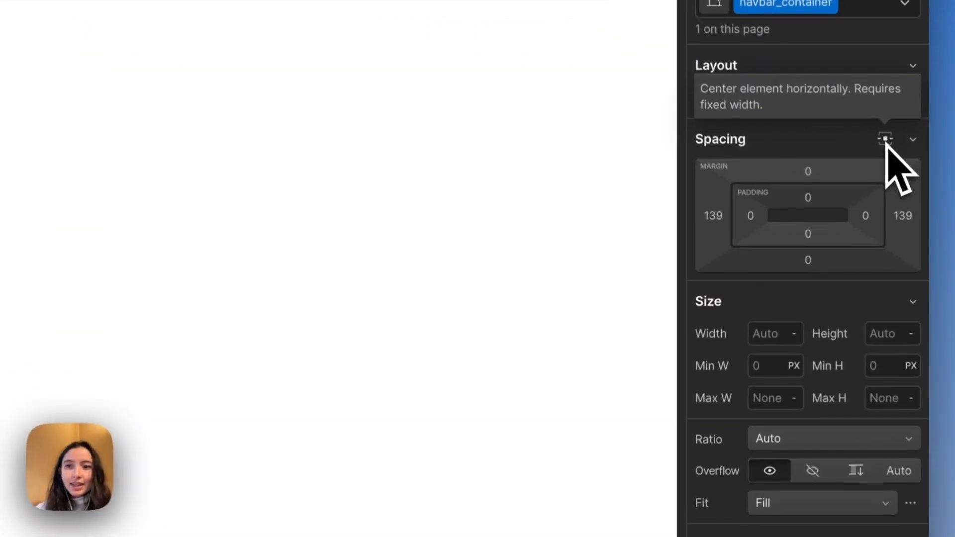
pyautogui.click(848, 206)
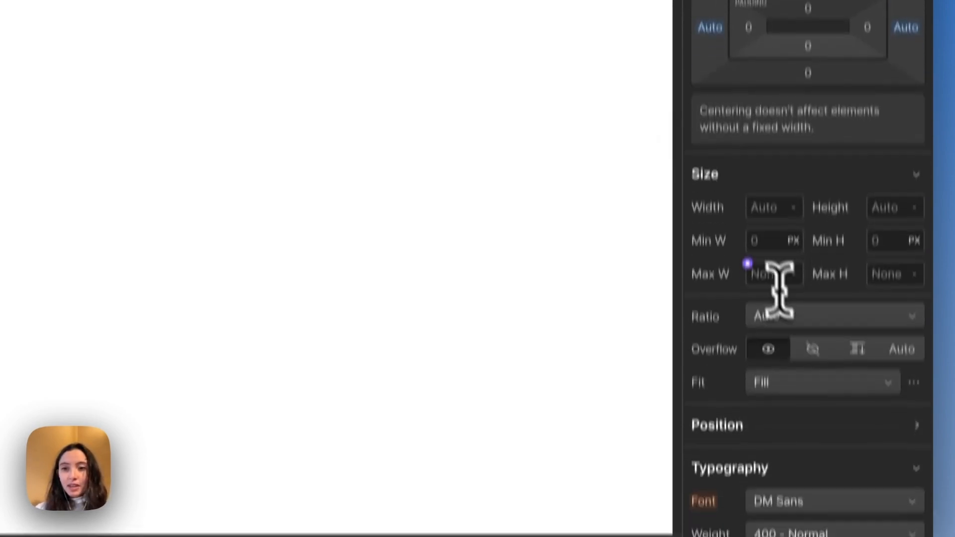
pyautogui.click(768, 274)
pyautogui.write('100')
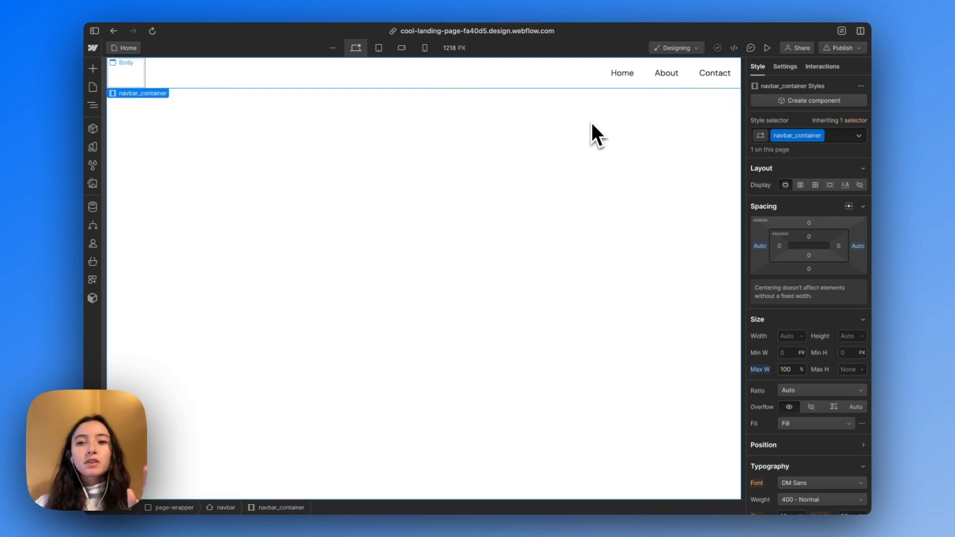
# Set the left and right padding of navbar_container to 5% each
pyautogui.click(786, 251)
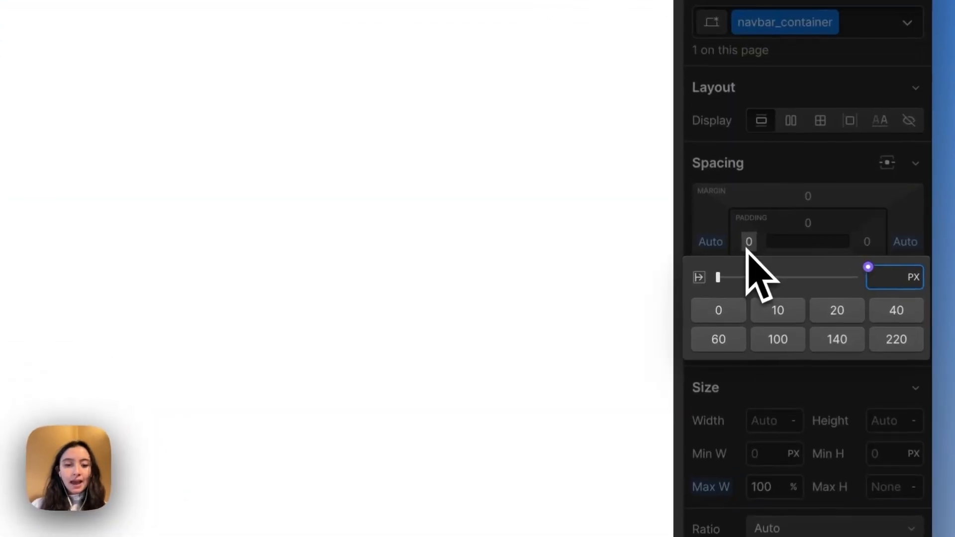
pyautogui.write('5%')
pyautogui.press('Return')
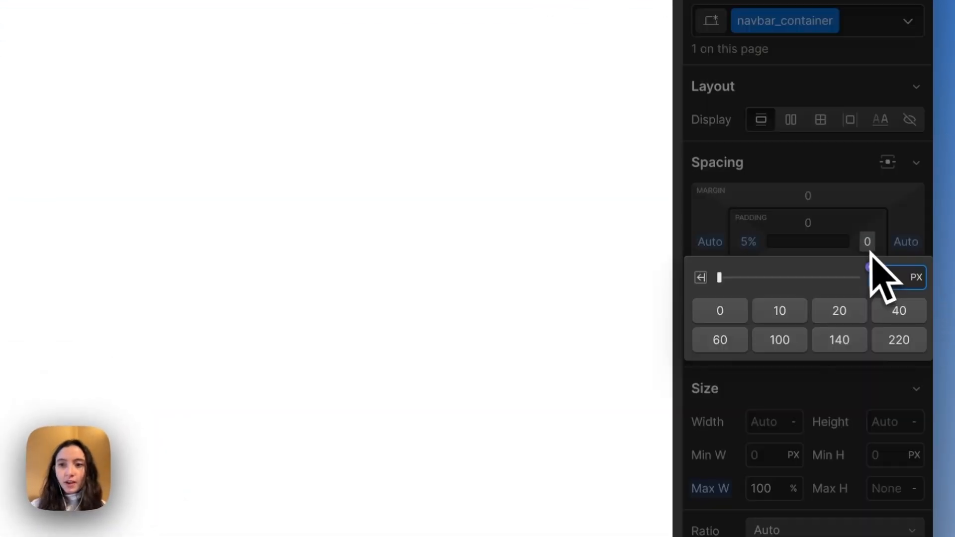
pyautogui.click(867, 241)
pyautogui.write('5%')
pyautogui.press('Return')
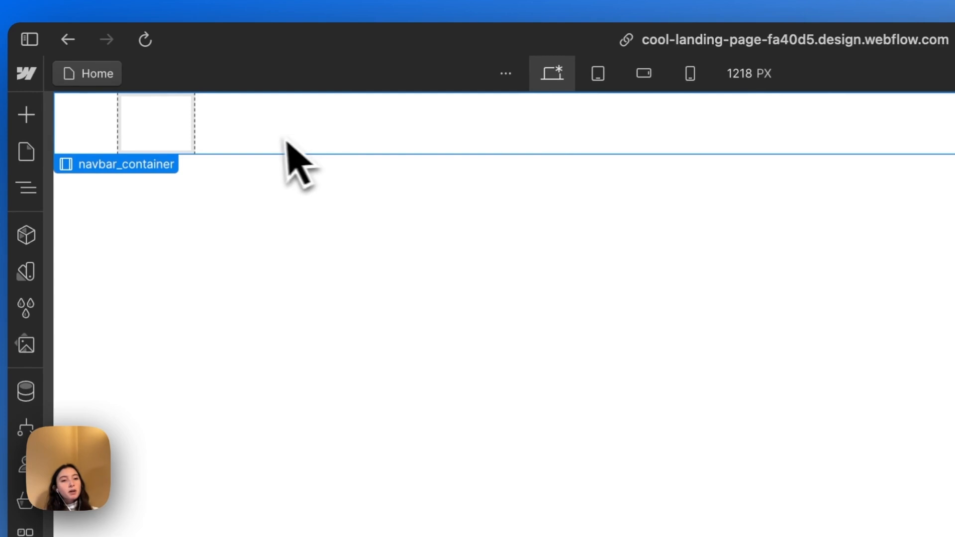
# Add a div block inside navbar_container, alongside Brand, Nav Menu and Menu Button
pyautogui.click(49, 189)
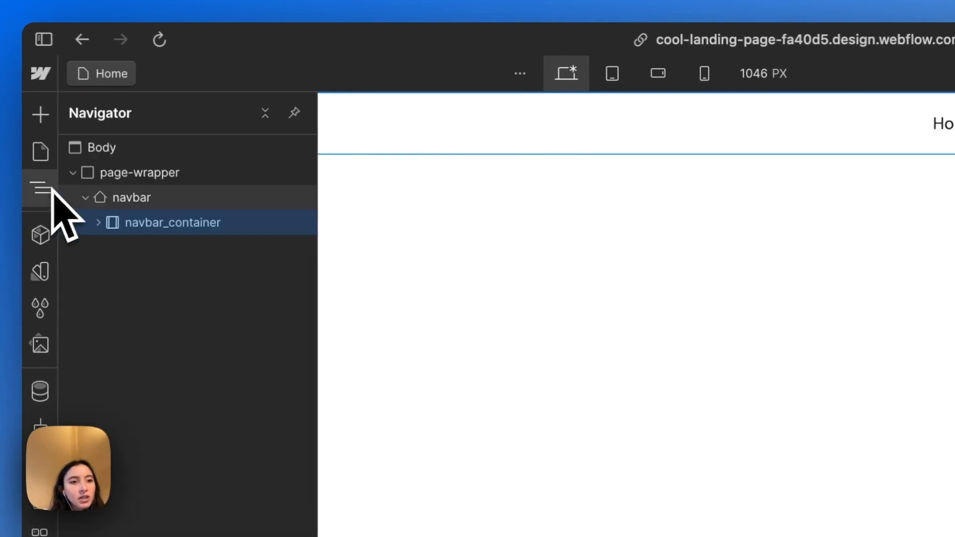
pyautogui.click(95, 222)
pyautogui.click(211, 253)
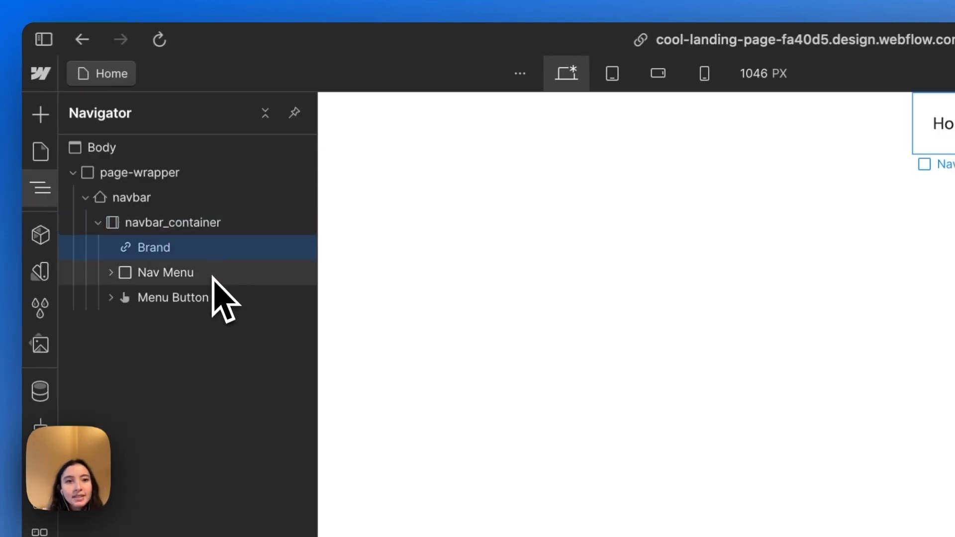
pyautogui.click(211, 276)
pyautogui.click(211, 297)
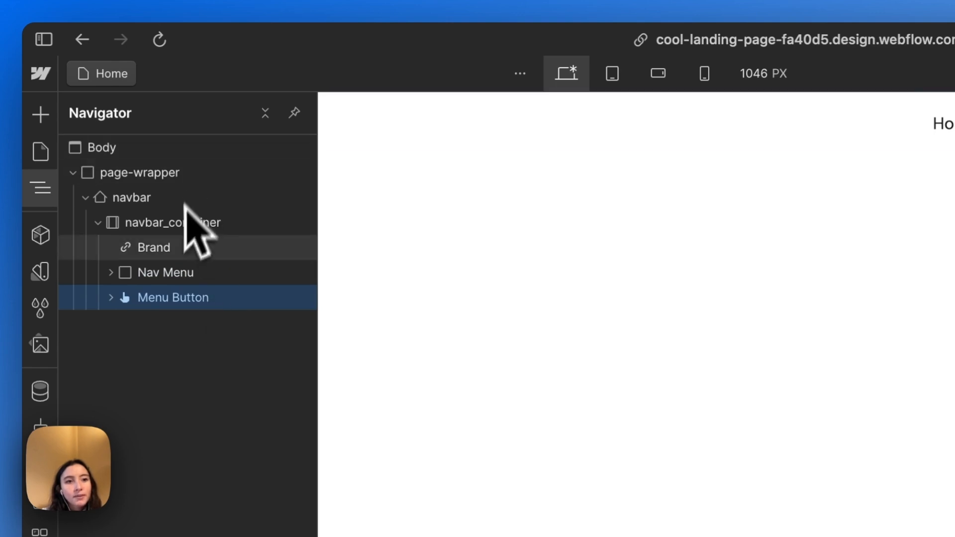
pyautogui.click(175, 223)
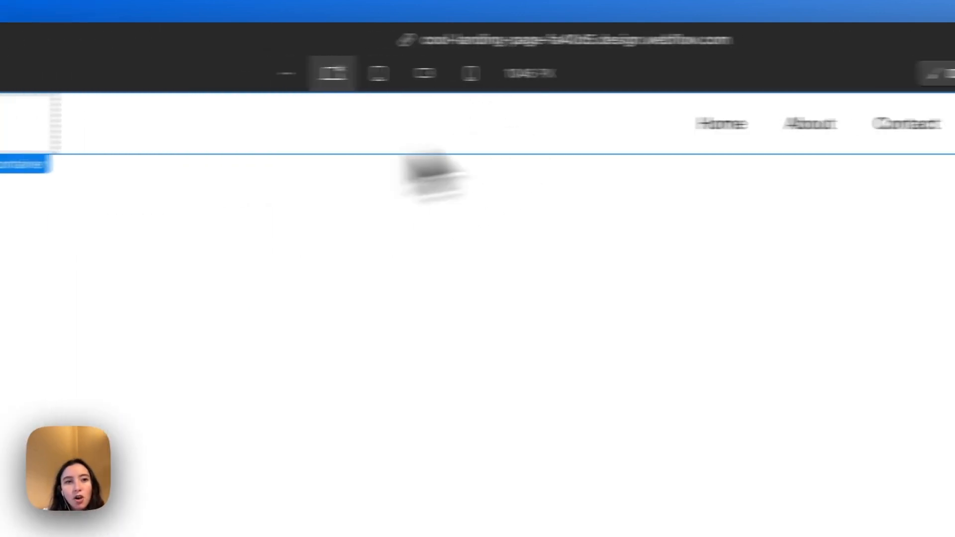
pyautogui.press('super+e')
pyautogui.write('di')
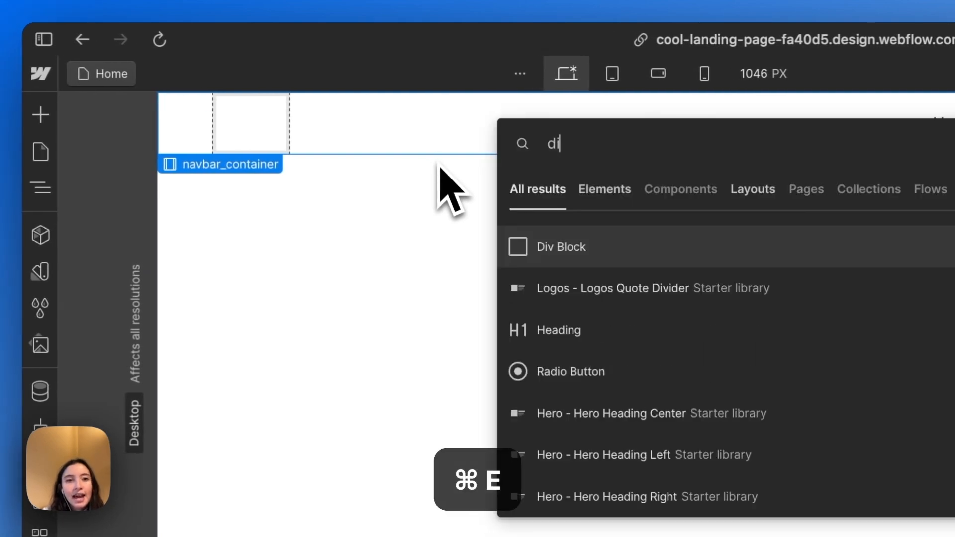
pyautogui.press('Return')
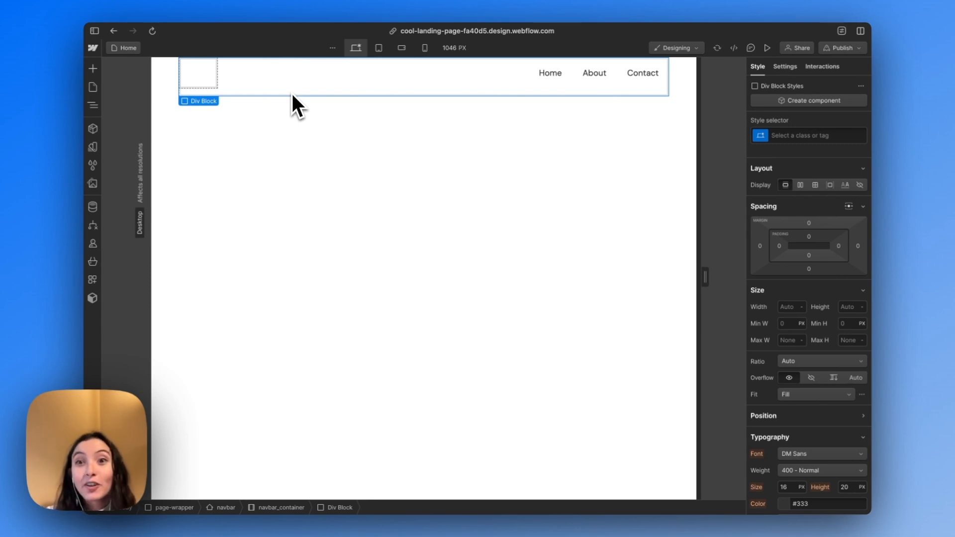
# Give the new div block a new class named navbar_wrapper
pyautogui.press('super+Return')
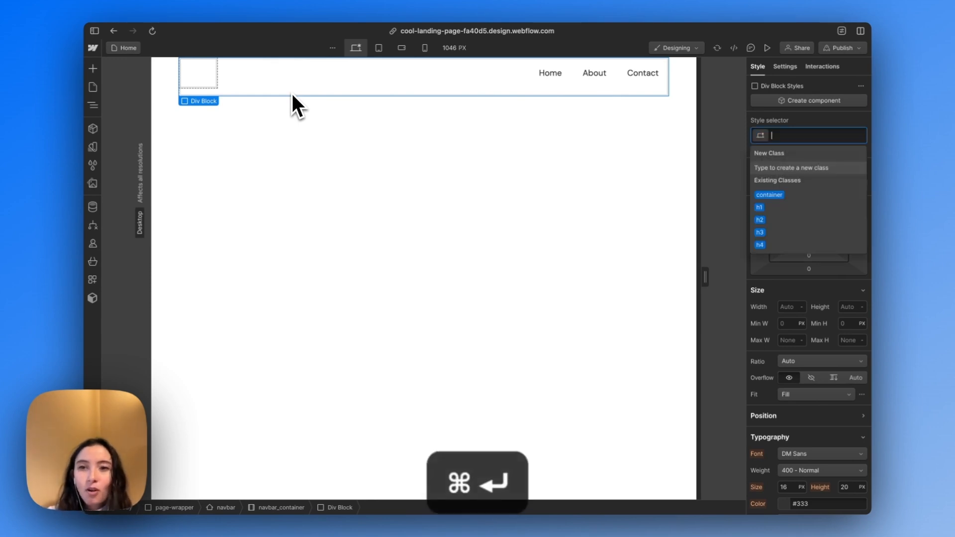
pyautogui.write('navbar')
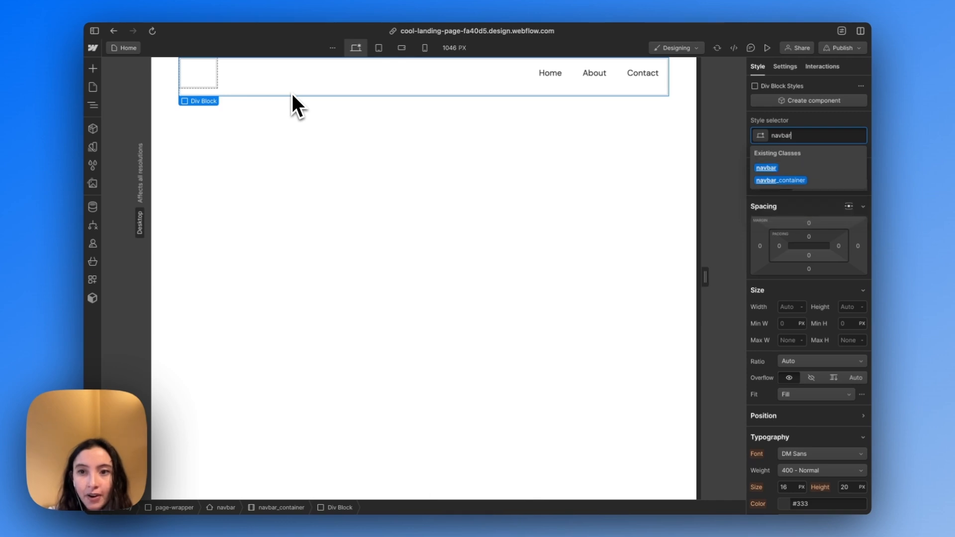
pyautogui.write('_wrapp')
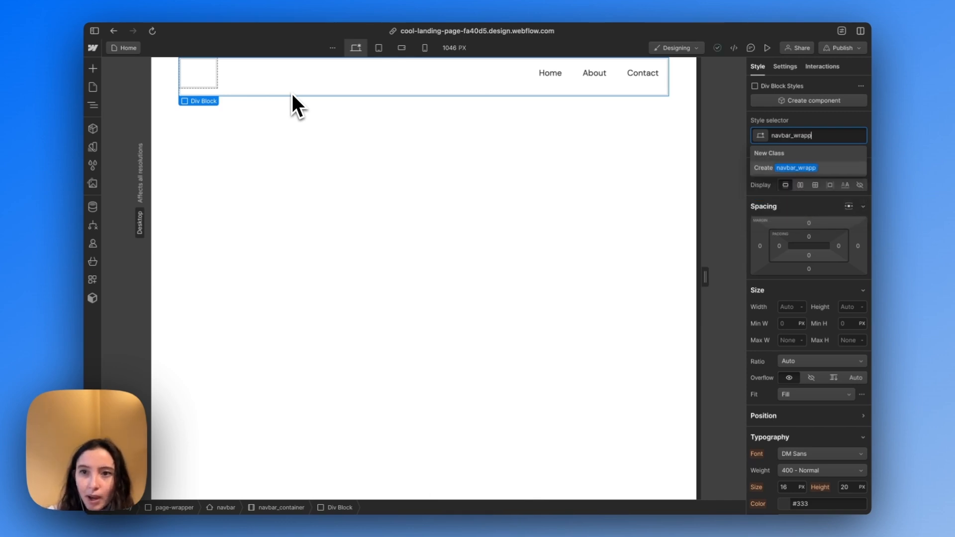
pyautogui.write('er')
pyautogui.press('Return')
# Nest Brand, Nav Menu and Menu Button inside navbar_wrapper within navbar_container, and reselect navbar_container
pyautogui.click(92, 105)
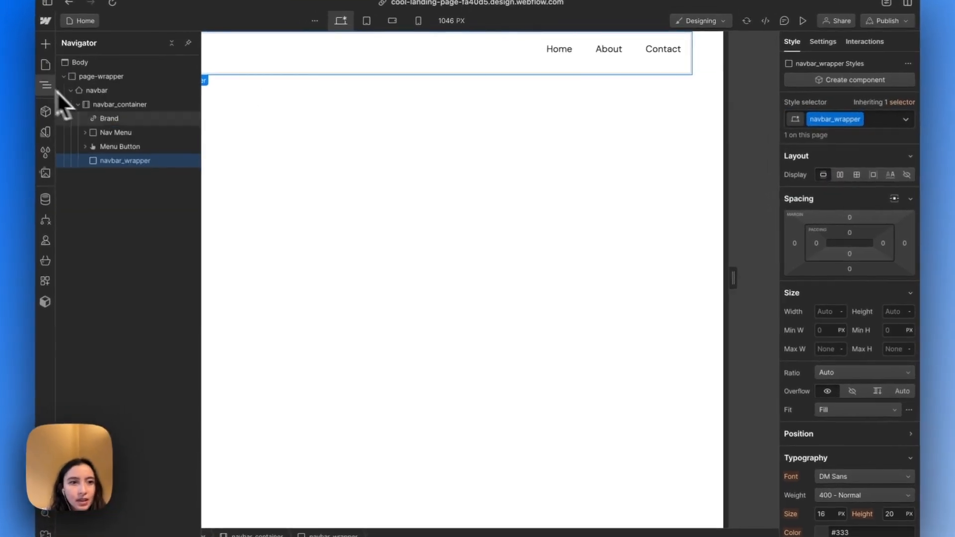
pyautogui.moveTo(118, 159); pyautogui.dragTo(149, 175)
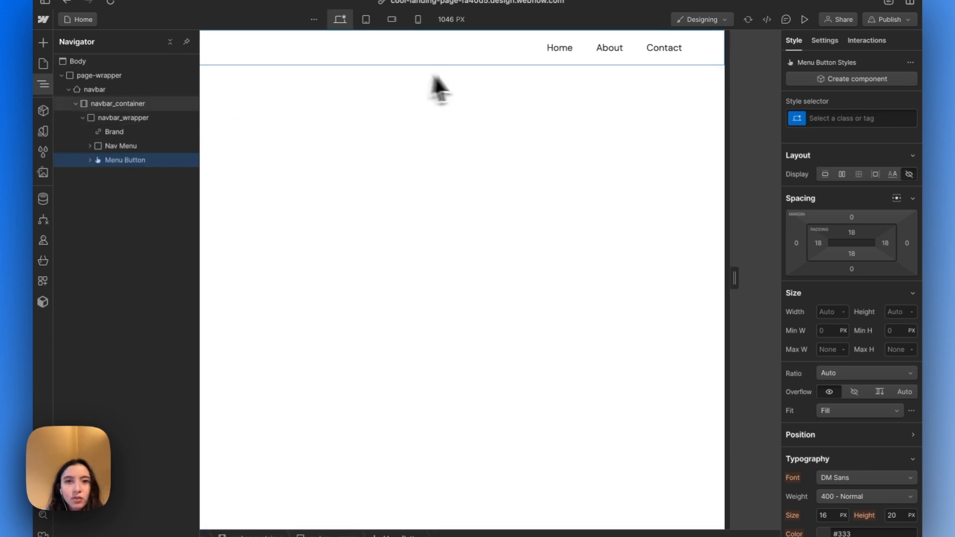
pyautogui.click(415, 42)
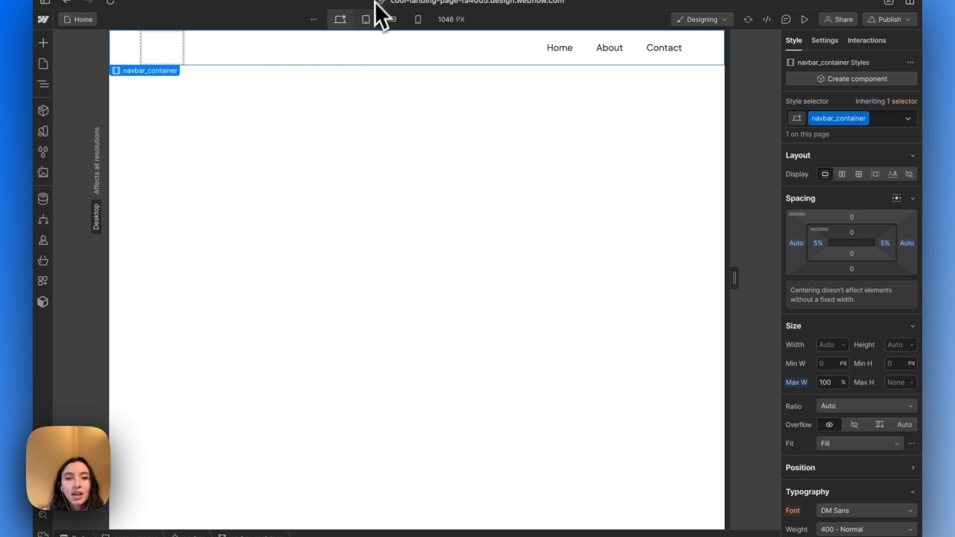
# Preview the navbar at the tablet, mobile landscape and mobile portrait breakpoints, and return to the desktop view
pyautogui.click(366, 20)
pyautogui.click(392, 20)
pyautogui.click(418, 20)
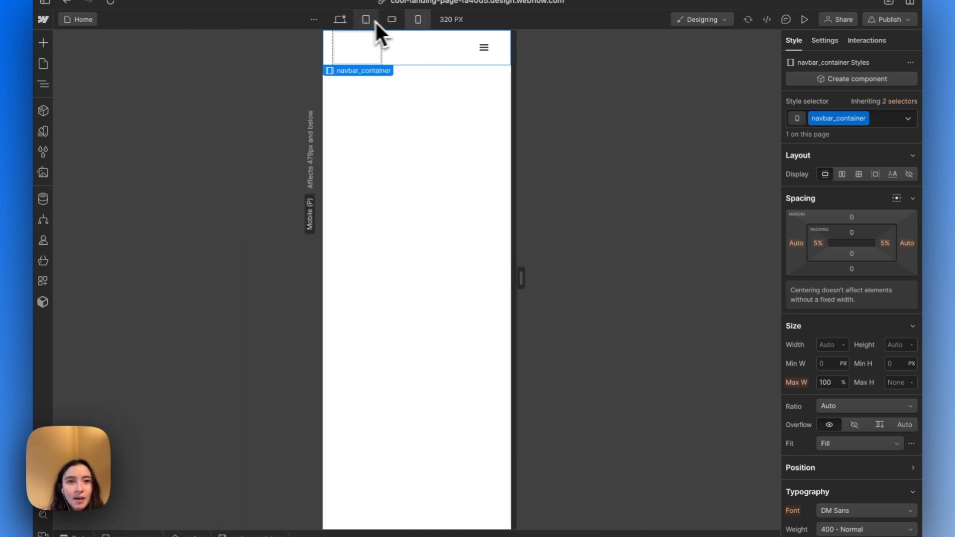
pyautogui.click(365, 20)
pyautogui.click(342, 19)
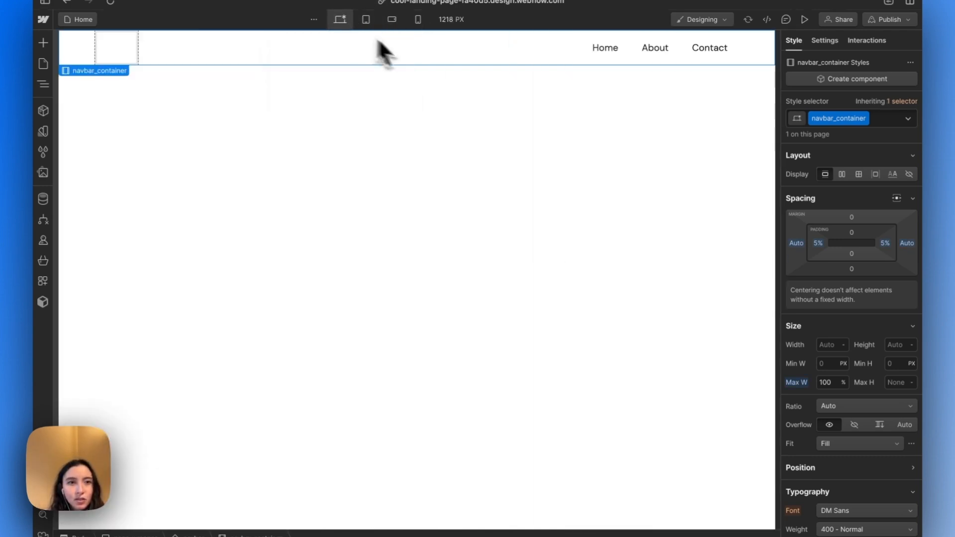
pyautogui.click(119, 58)
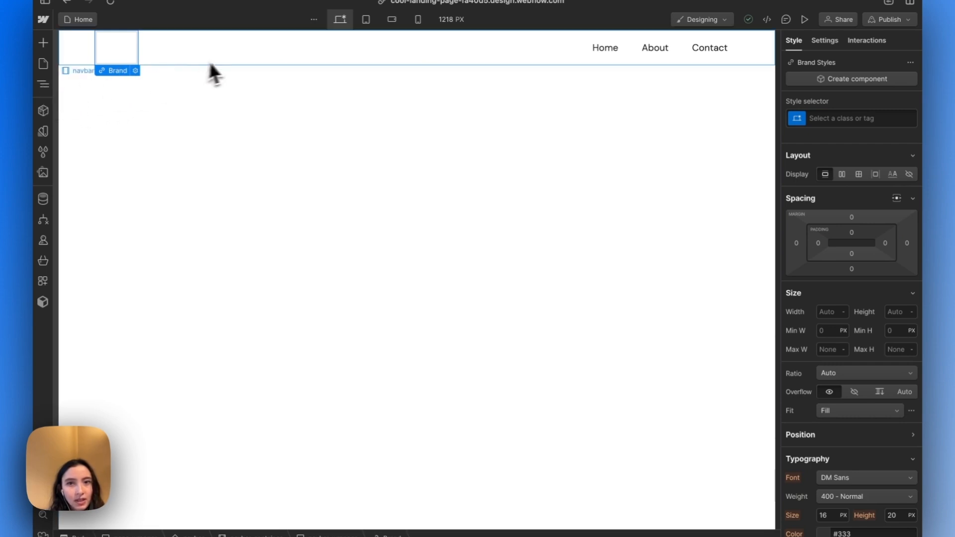
pyautogui.click(221, 62)
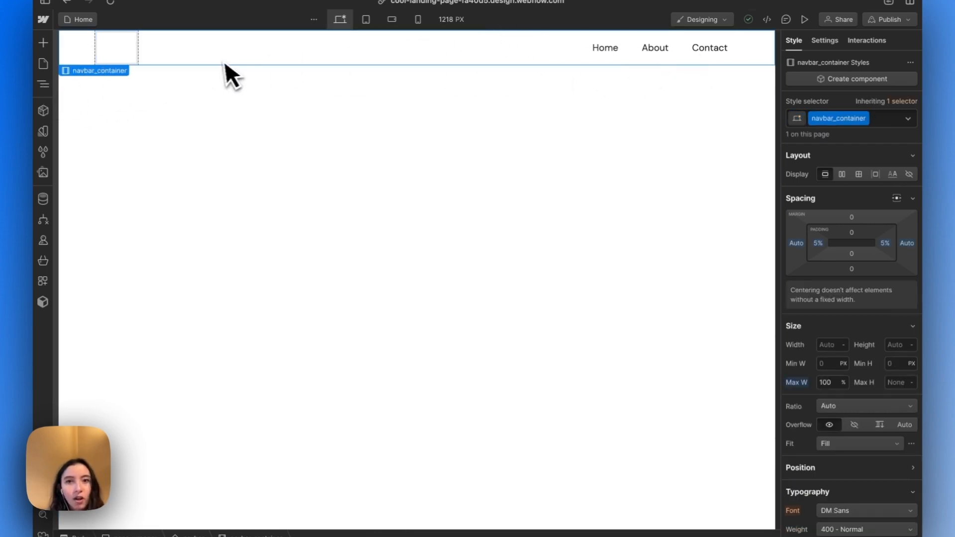
# Switch to the NCMBA - Webflow Course design in Figma and inspect the desktop navbar's Get Started button
pyautogui.moveTo(47, 195)
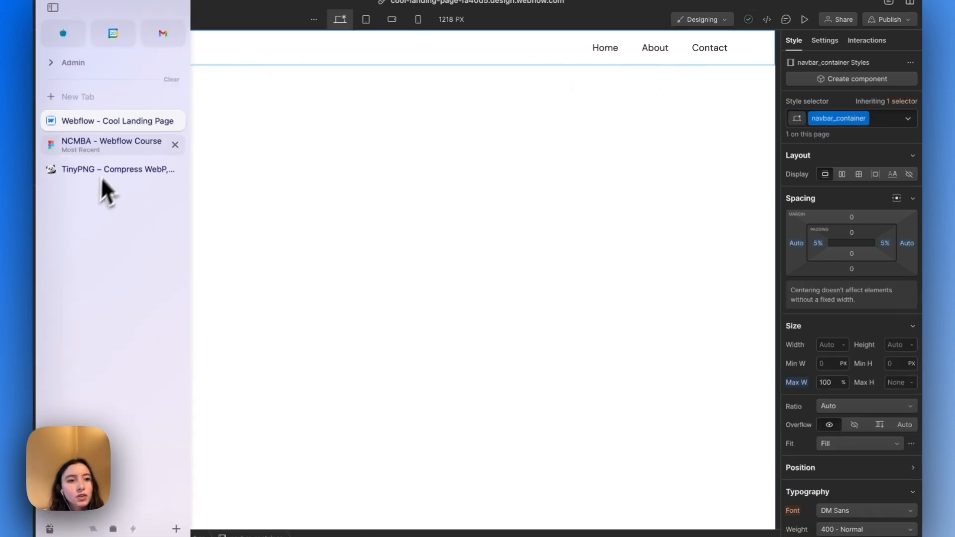
pyautogui.click(107, 150)
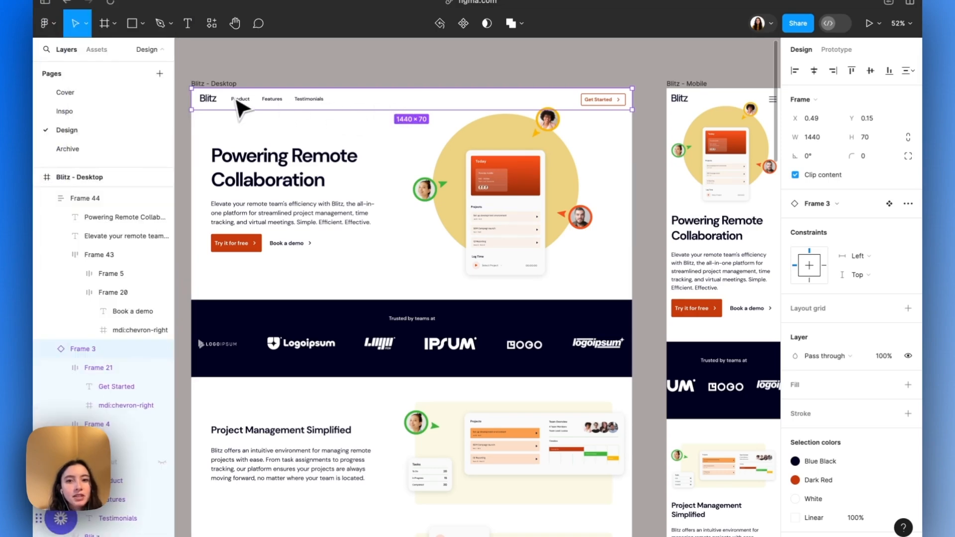
pyautogui.click(589, 101)
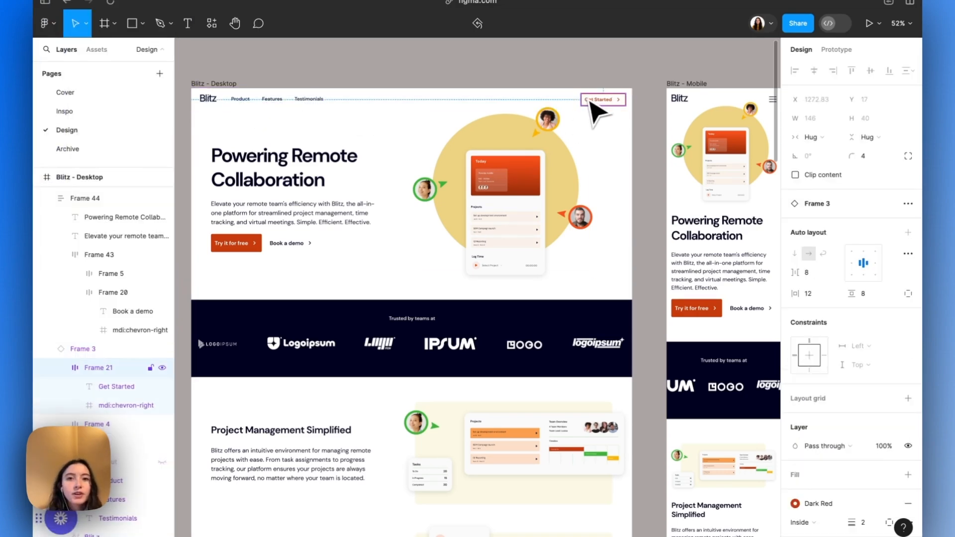
# Draw a rectangle about 1396 × 57 over the desktop navbar to mark its extent, and delete it
pyautogui.click(135, 26)
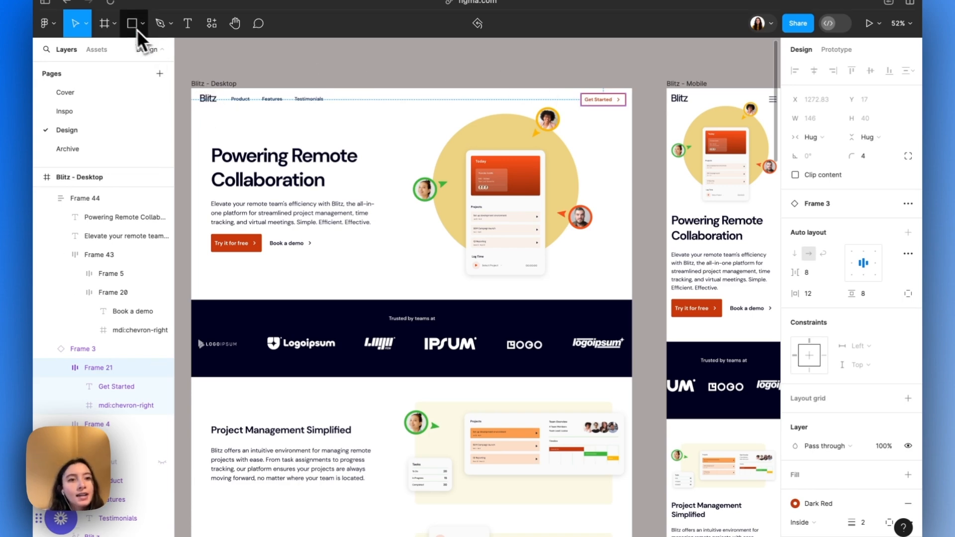
pyautogui.click(143, 23)
pyautogui.click(133, 52)
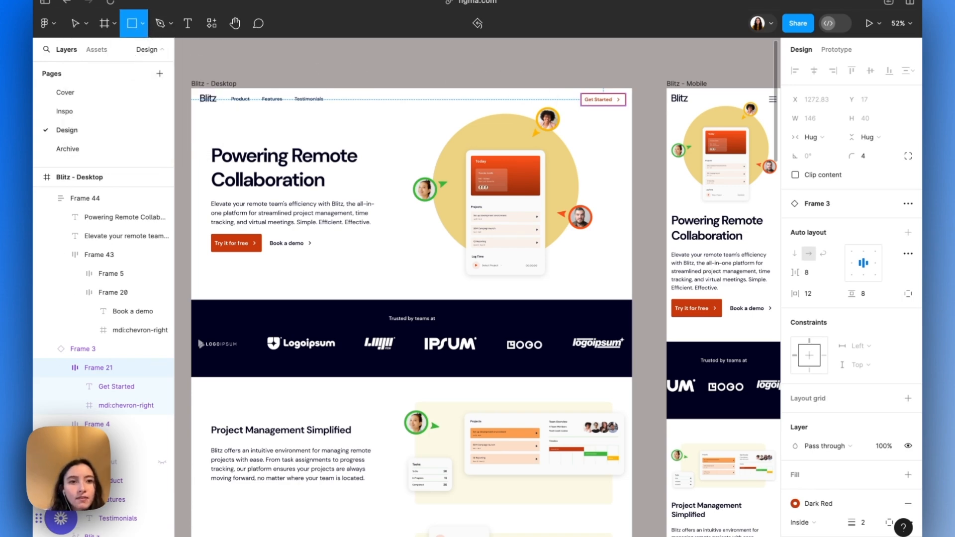
pyautogui.moveTo(309, 90)
pyautogui.mouseDown()
pyautogui.moveTo(198, 101)
pyautogui.moveTo(606, 119)
pyautogui.moveTo(628, 108)
pyautogui.mouseUp()
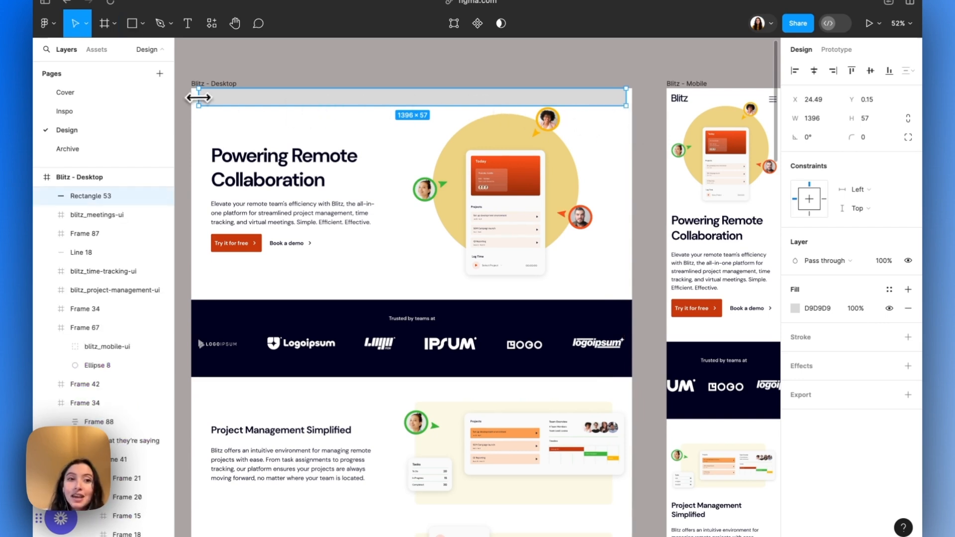
pyautogui.moveTo(199, 97); pyautogui.dragTo(237, 66)
pyautogui.press('Delete')
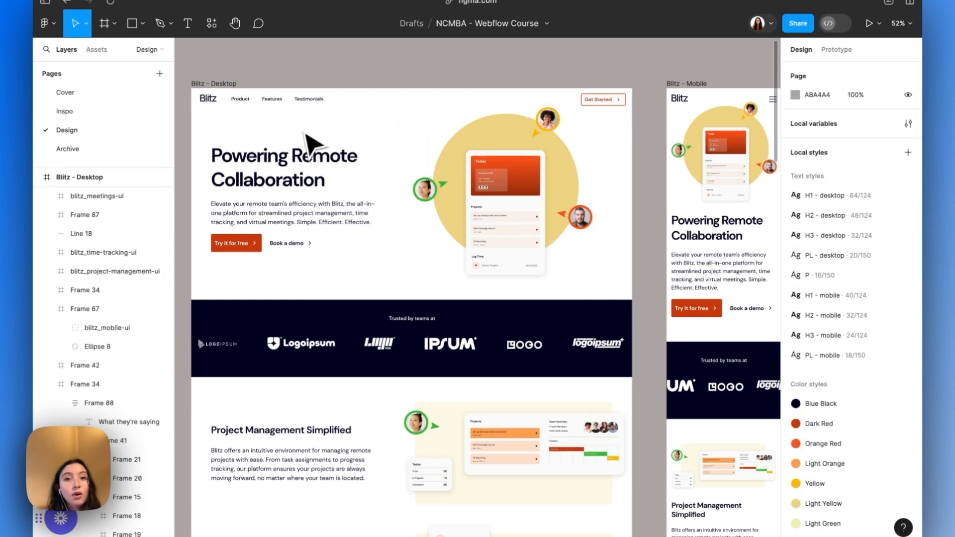
# Compare the desktop navbar with the mobile navbar and the open mobile menu in the design
pyautogui.hscroll(4, 557, 132)
pyautogui.hscroll(2, 553, 122)
pyautogui.click(577, 118)
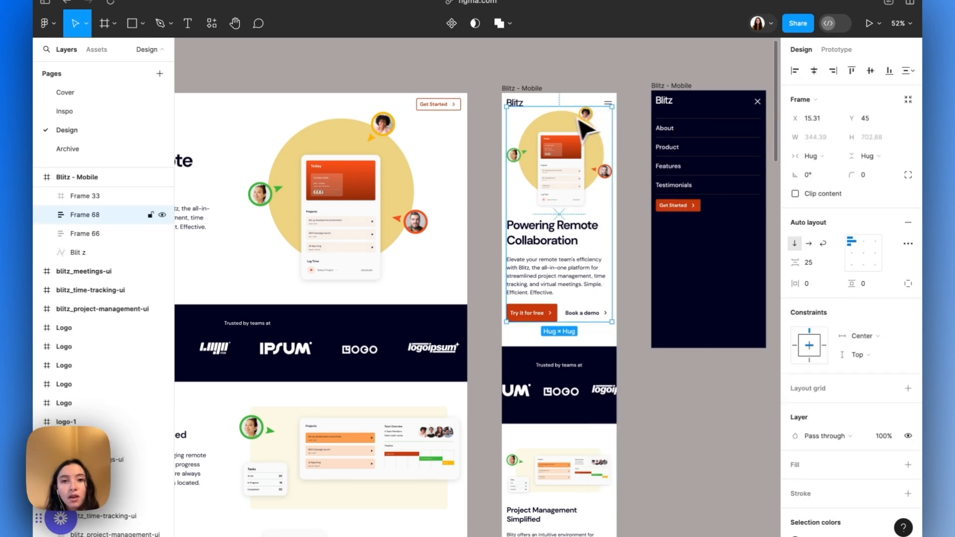
pyautogui.hscroll(-5, 561, 111)
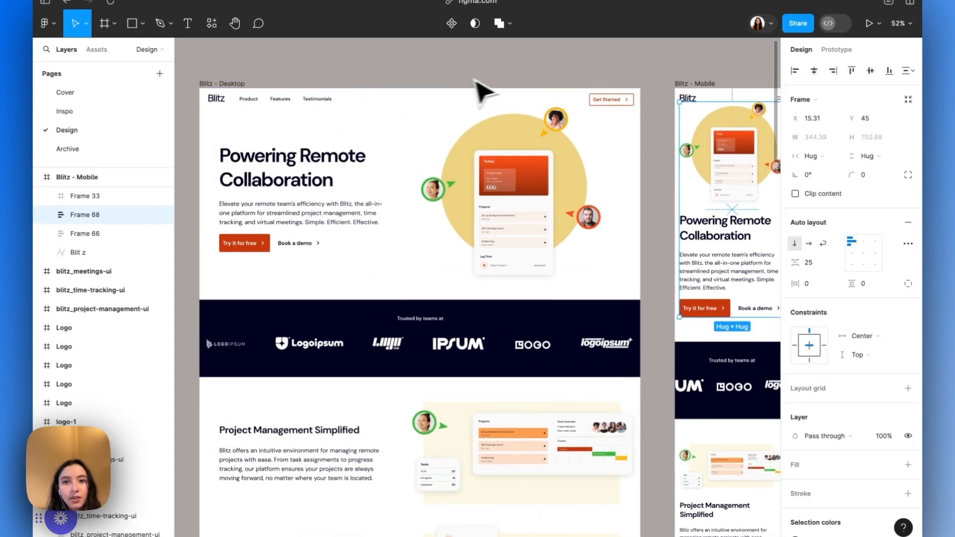
pyautogui.hscroll(4, 487, 136)
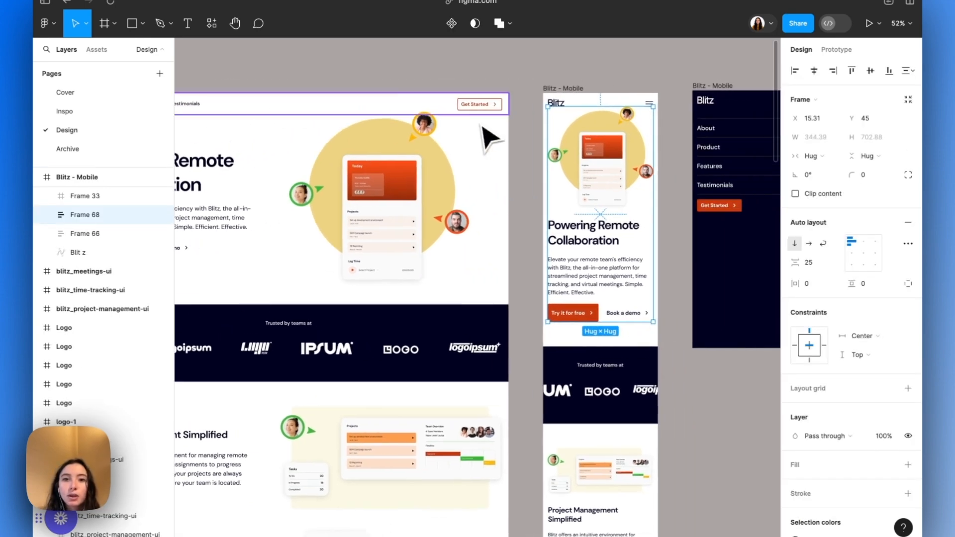
pyautogui.press('Escape')
# Switch back to Webflow and examine how Brand, Nav Menu and Menu Button nest inside navbar_wrapper and navbar_container
pyautogui.moveTo(35, 150)
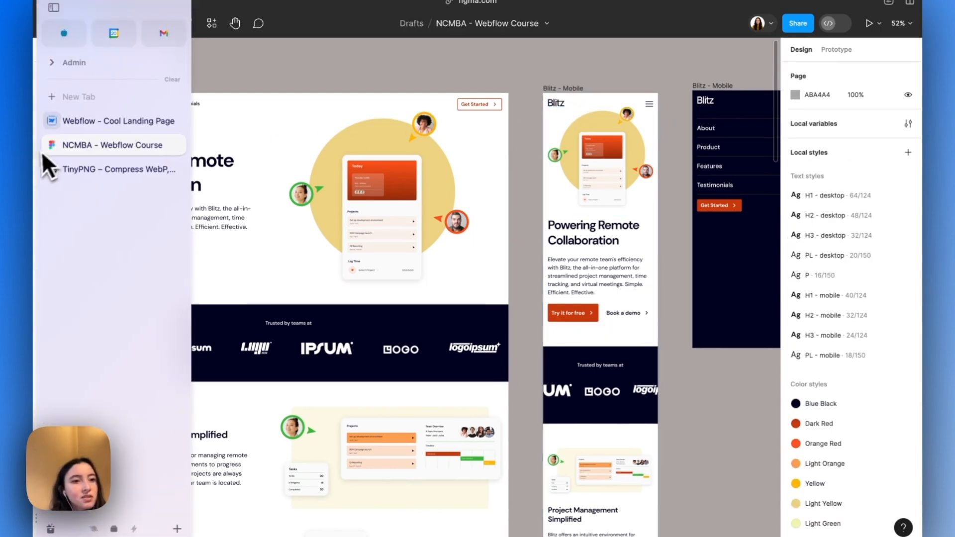
pyautogui.click(99, 118)
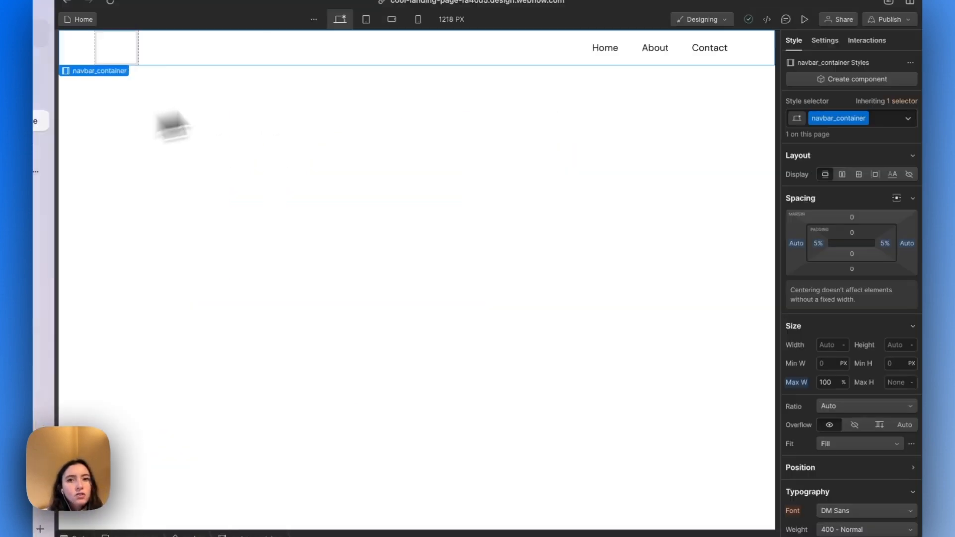
pyautogui.click(136, 52)
pyautogui.click(240, 49)
pyautogui.click(135, 52)
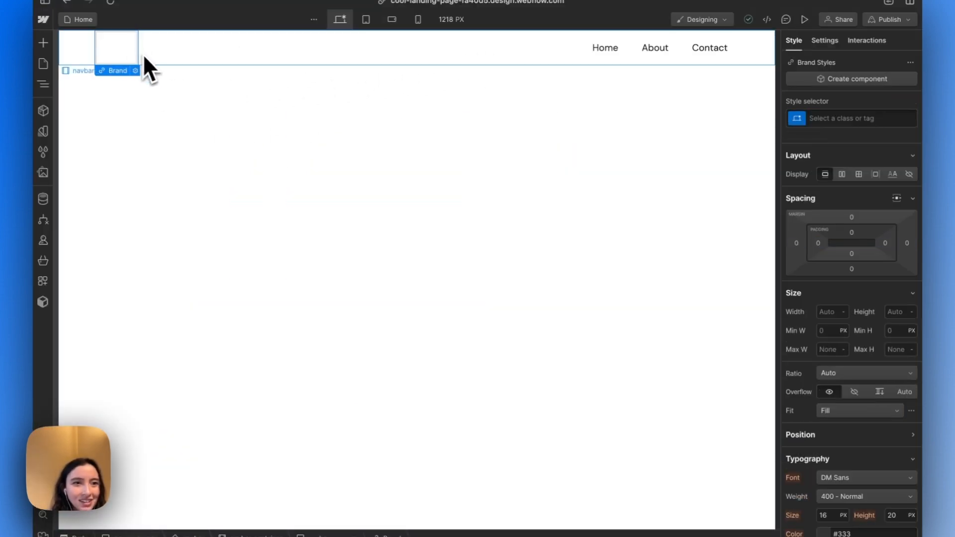
pyautogui.click(43, 85)
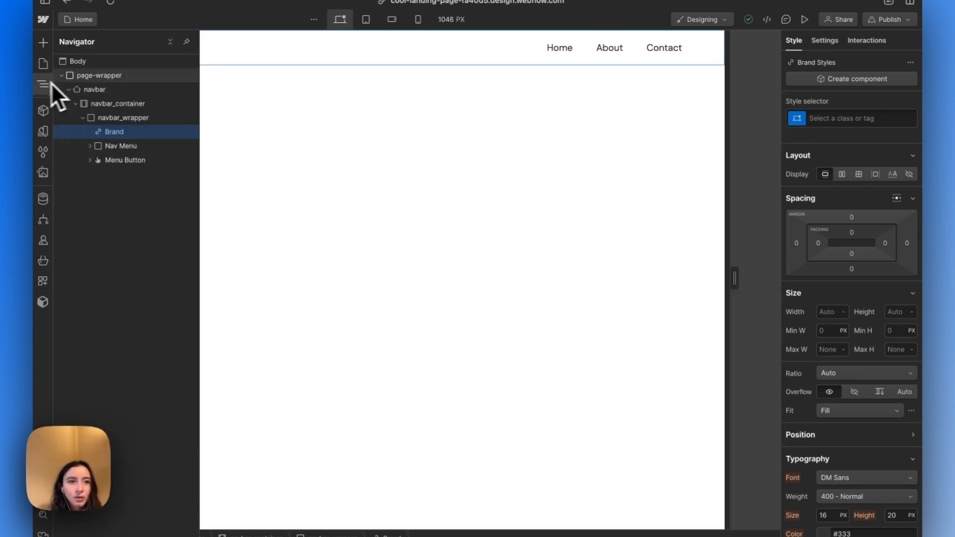
pyautogui.click(138, 119)
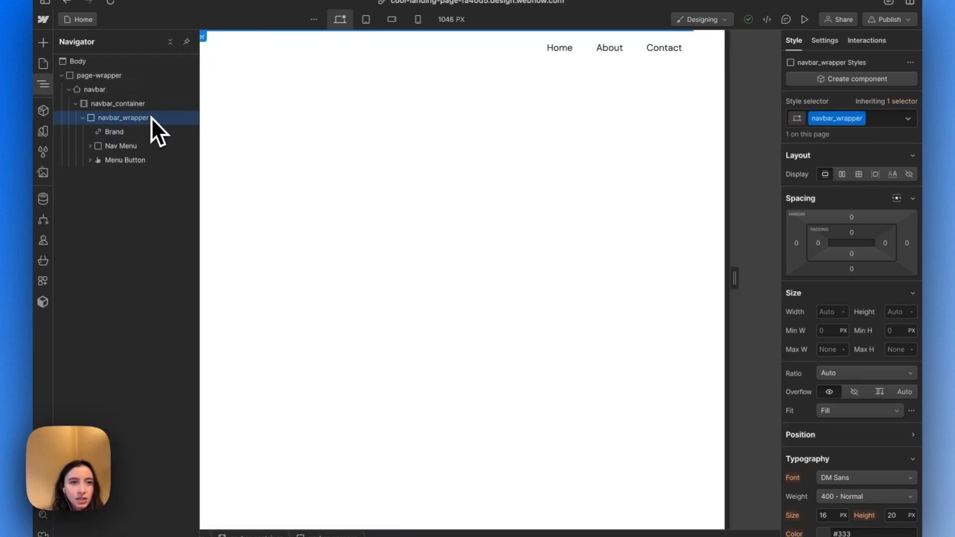
pyautogui.click(83, 118)
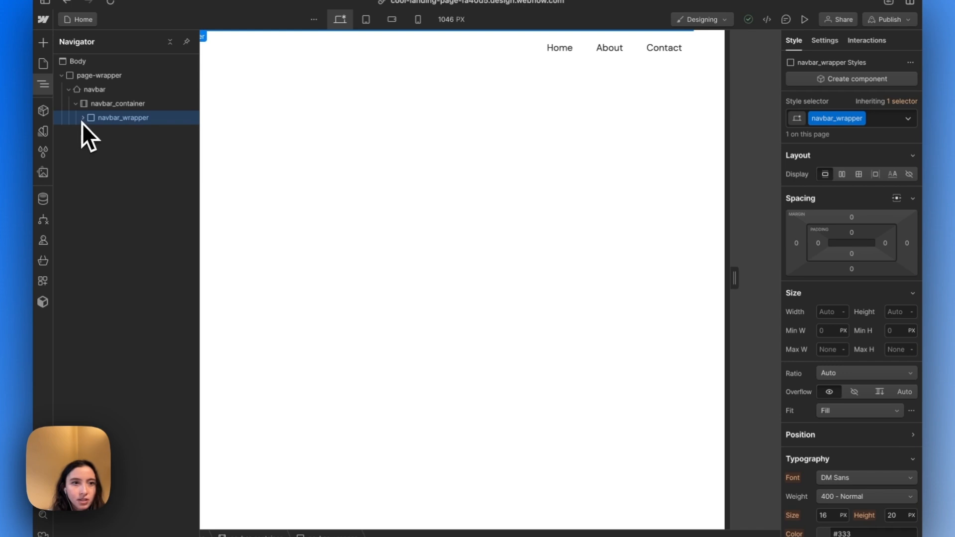
pyautogui.click(83, 118)
pyautogui.click(108, 108)
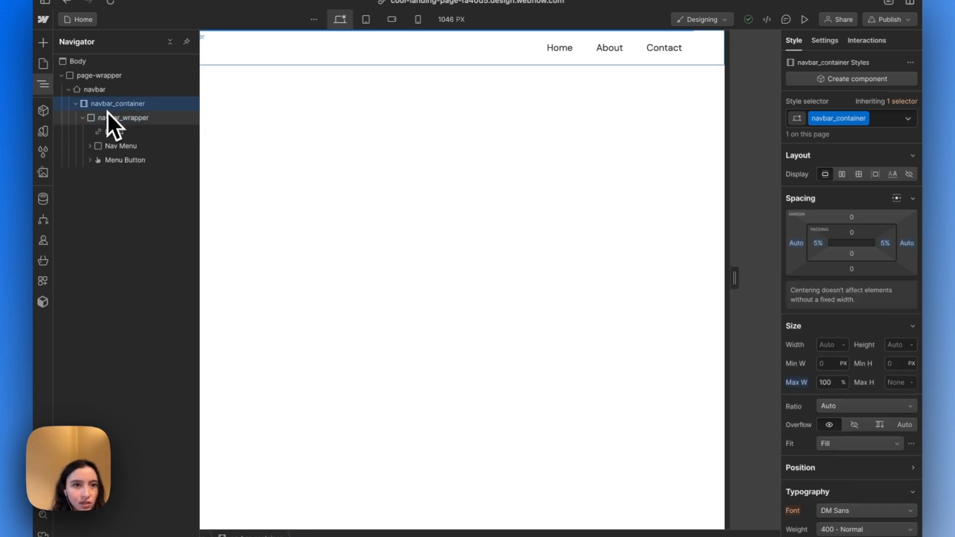
pyautogui.click(107, 116)
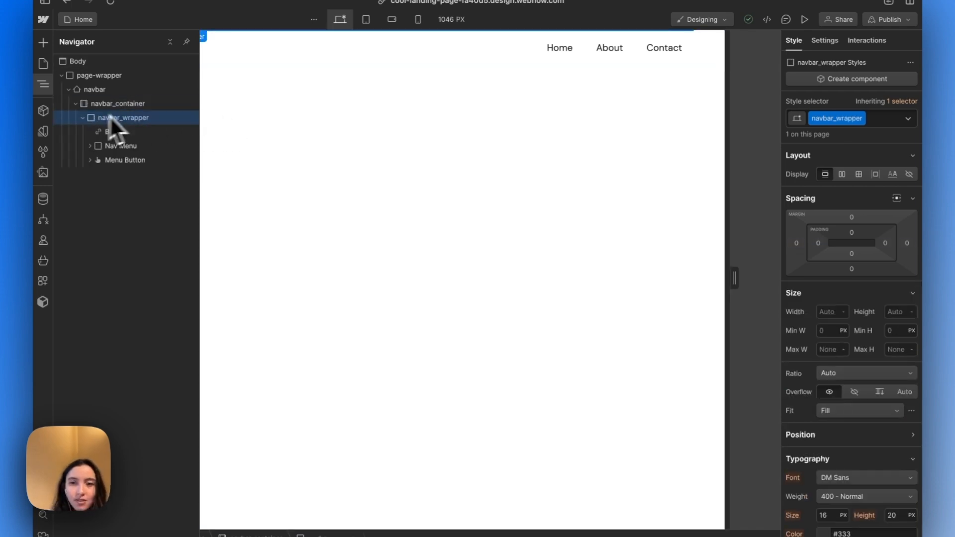
pyautogui.click(359, 65)
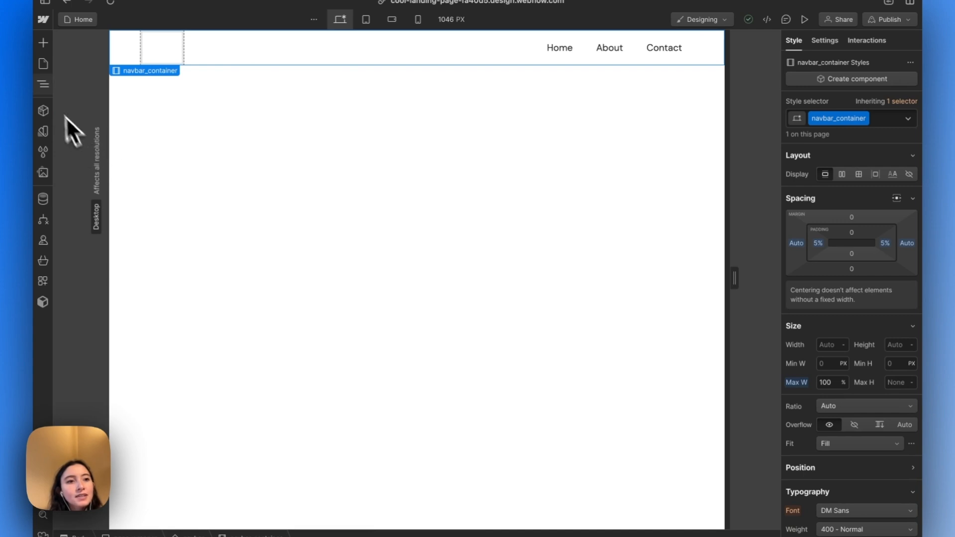
# Give the Brand link inside navbar_wrapper the new class navbar_brand
pyautogui.click(44, 88)
pyautogui.click(114, 146)
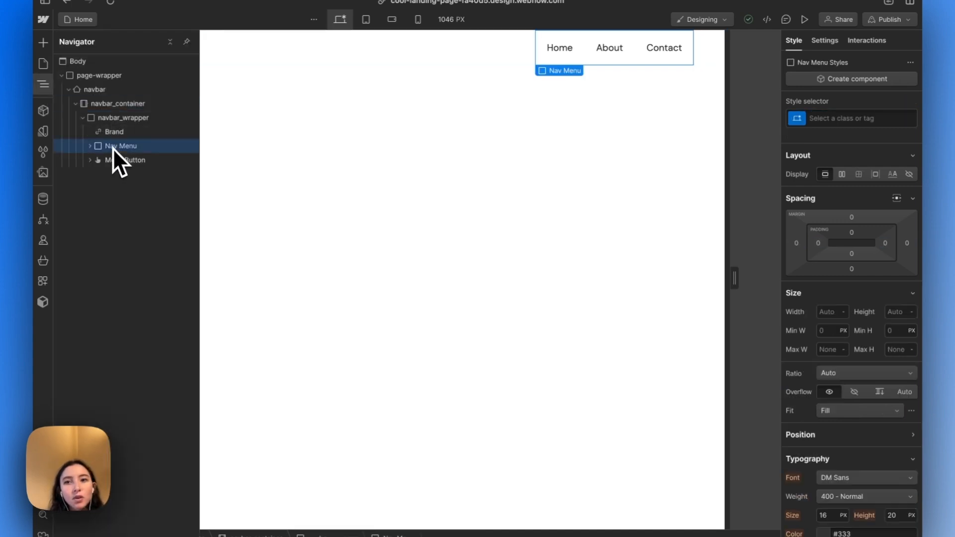
pyautogui.click(844, 118)
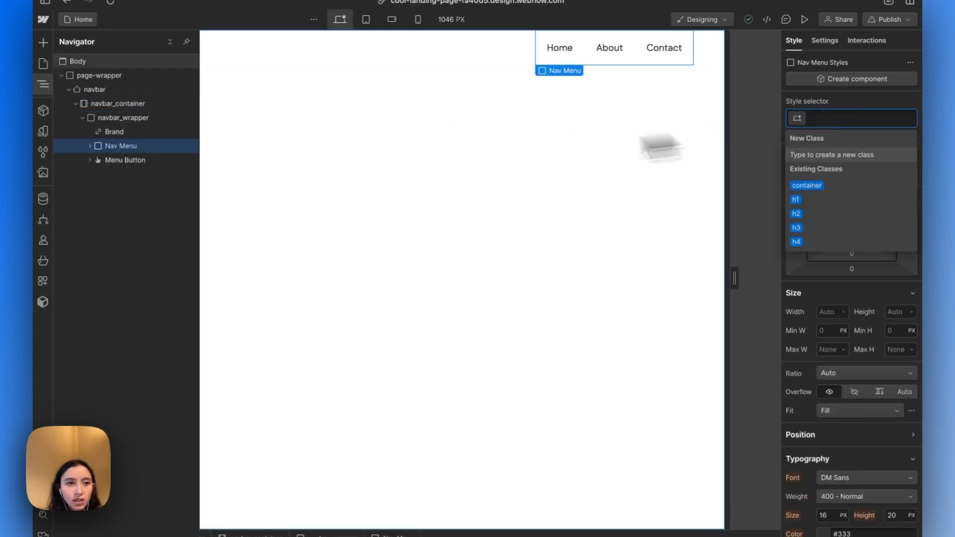
pyautogui.click(118, 131)
pyautogui.click(872, 118)
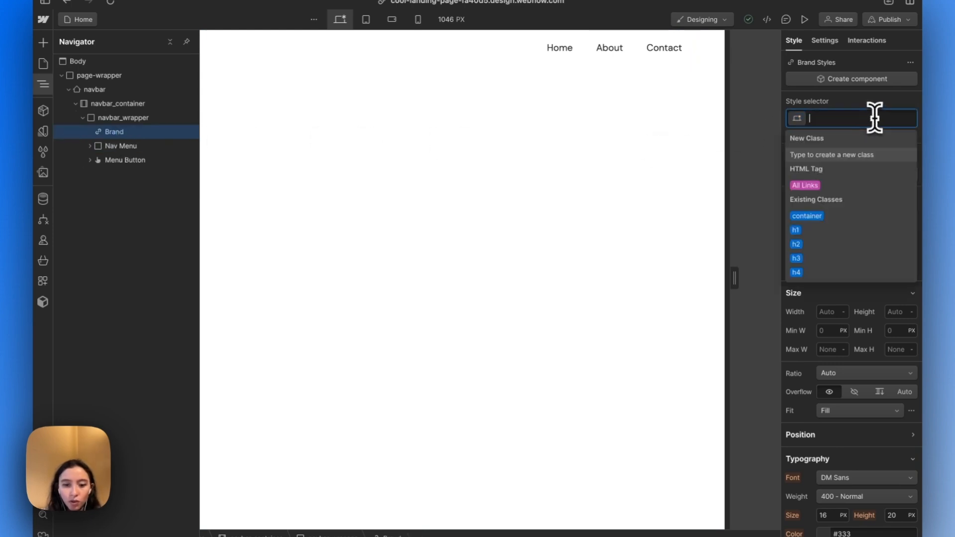
pyautogui.write('navrbar')
pyautogui.press('BackSpace')
pyautogui.press('BackSpace')
pyautogui.press('BackSpace')
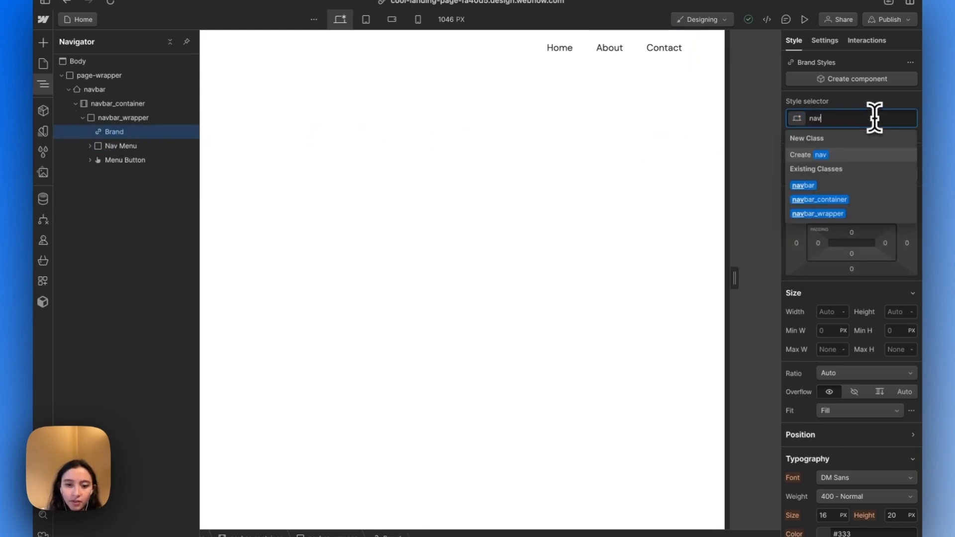
pyautogui.write('bar_brand')
pyautogui.press('Return')
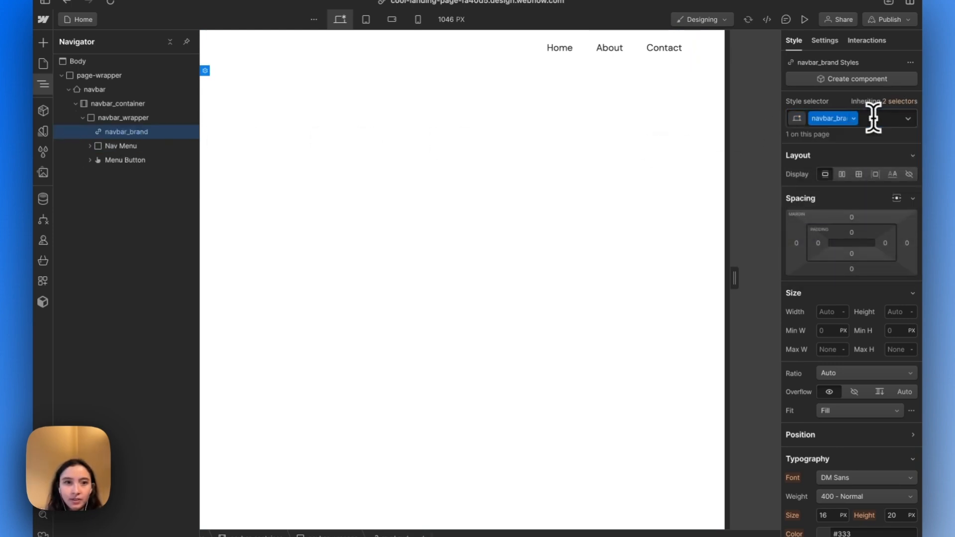
# Give the Nav Menu element the new class navbar_menu
pyautogui.click(126, 146)
pyautogui.press('super+Return')
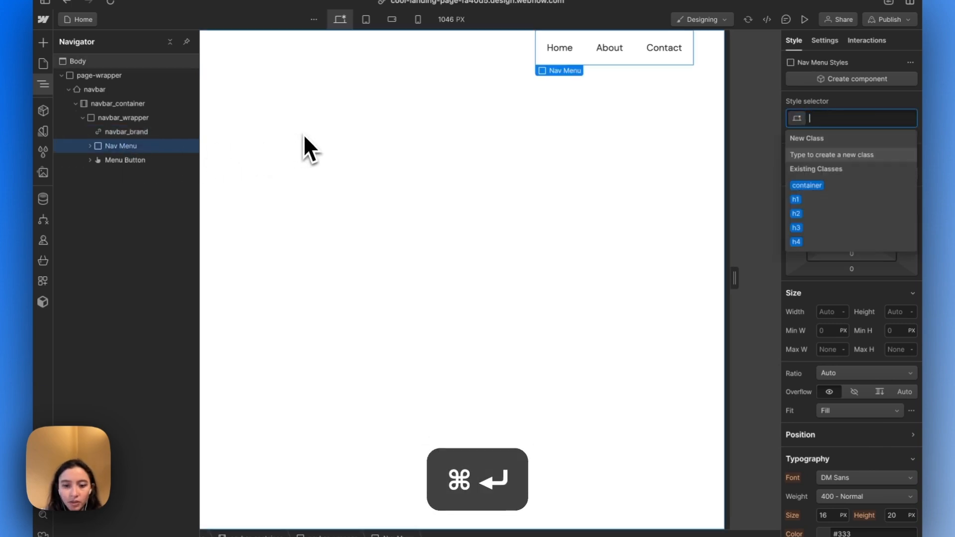
pyautogui.write('navbar_menu')
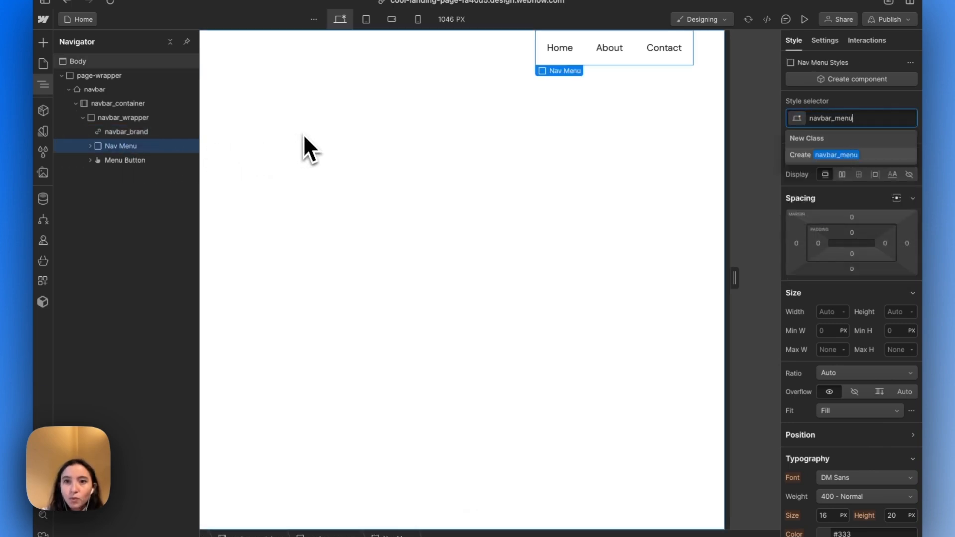
pyautogui.press('Return')
# Add a Button element after the nav links in navbar_menu, leaving its link settings at their defaults
pyautogui.press('super+e')
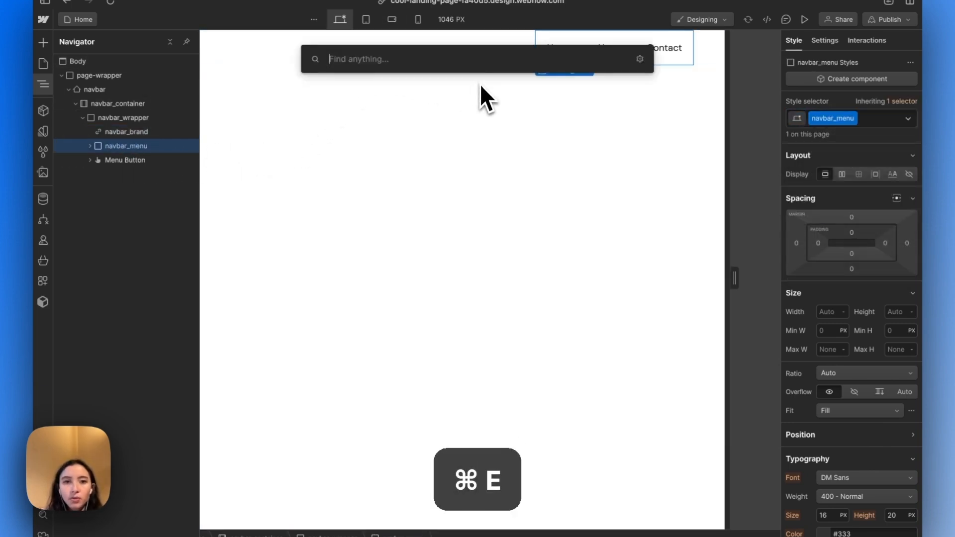
pyautogui.write('b')
pyautogui.press('Return')
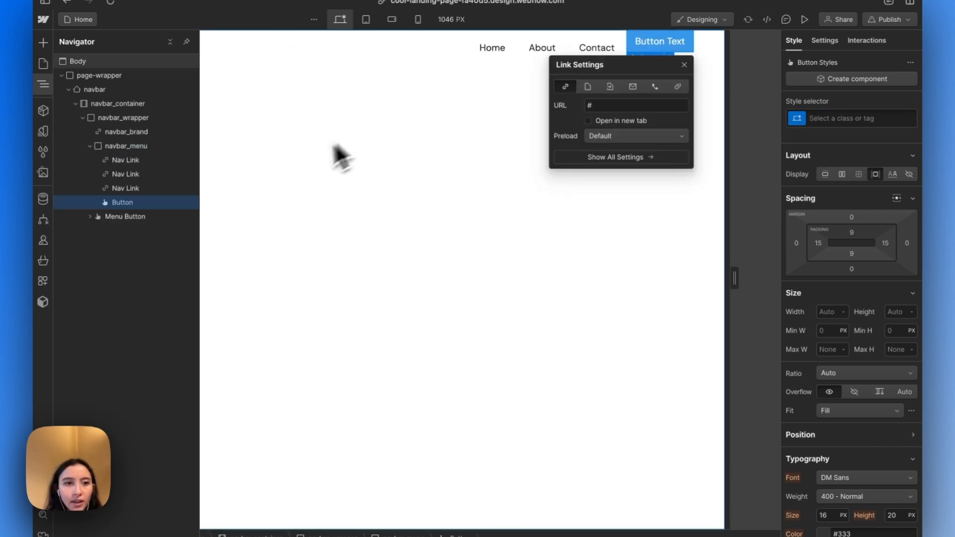
pyautogui.press('Escape')
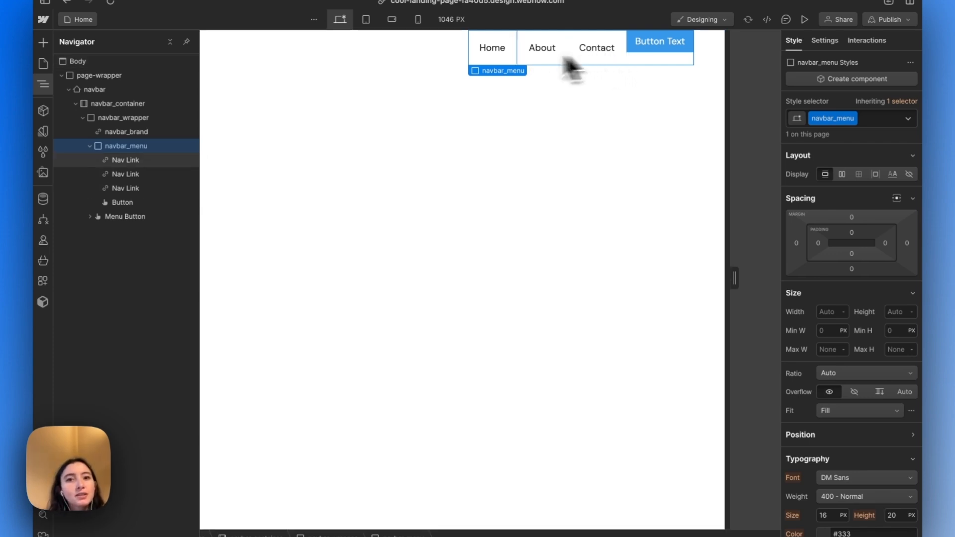
# Switch to the NCMBA - Webflow Course design in Figma and inspect the desktop navbar's link group, Get Started button and Blitz logo
pyautogui.click(431, 52)
pyautogui.click(593, 58)
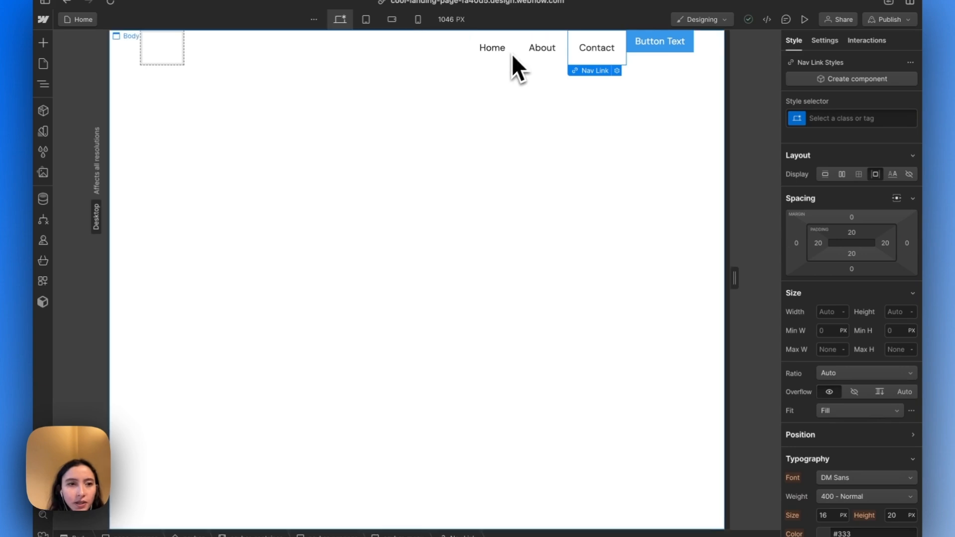
pyautogui.moveTo(33, 160)
pyautogui.click(93, 148)
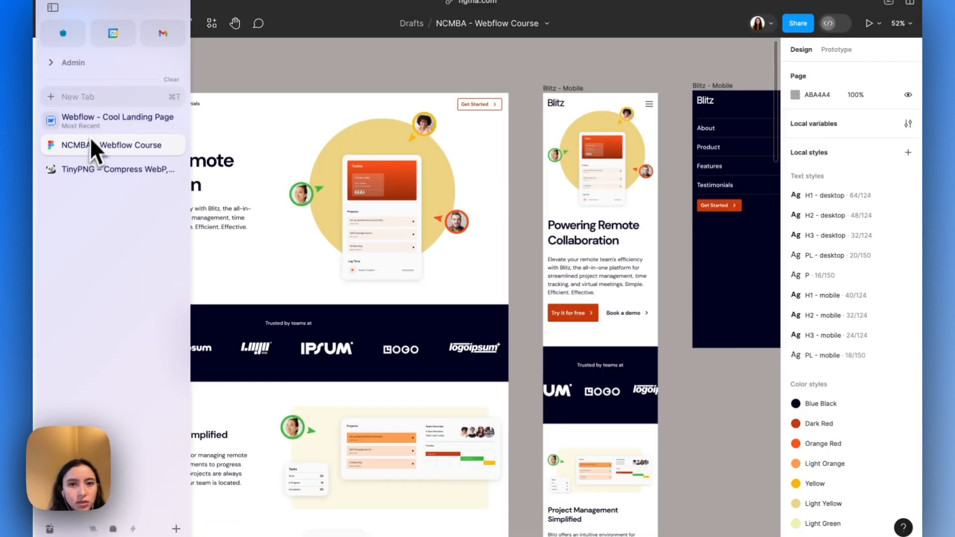
pyautogui.hscroll(-4, 456, 105)
pyautogui.click(378, 118)
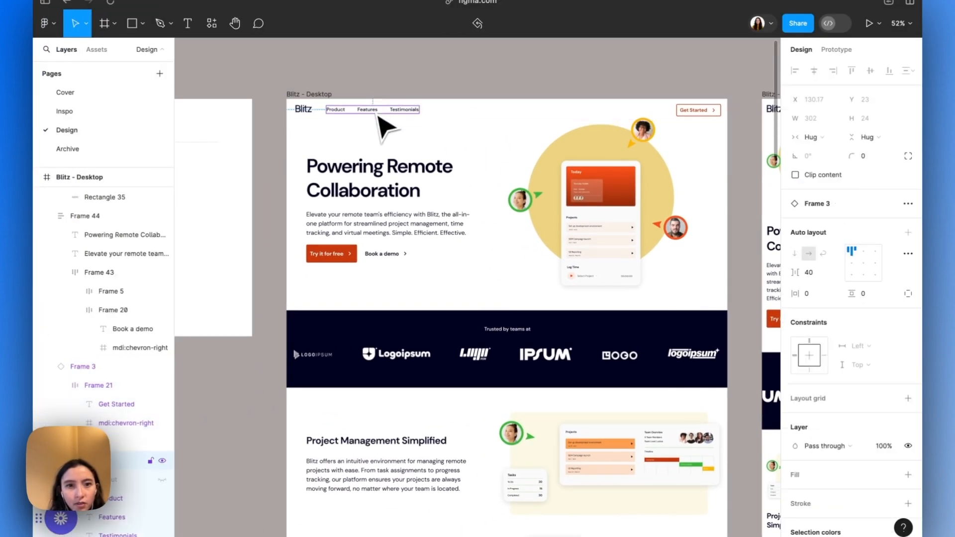
pyautogui.click(706, 112)
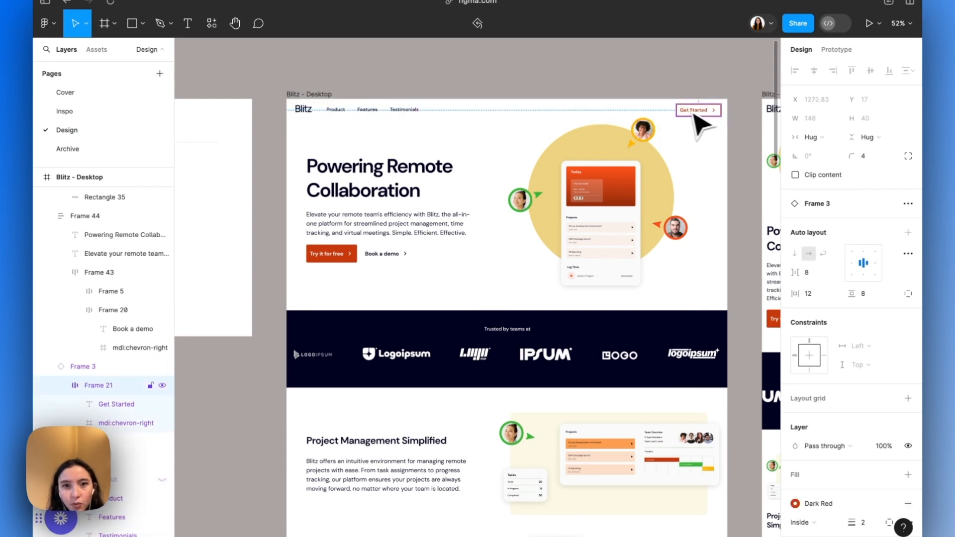
pyautogui.click(304, 111)
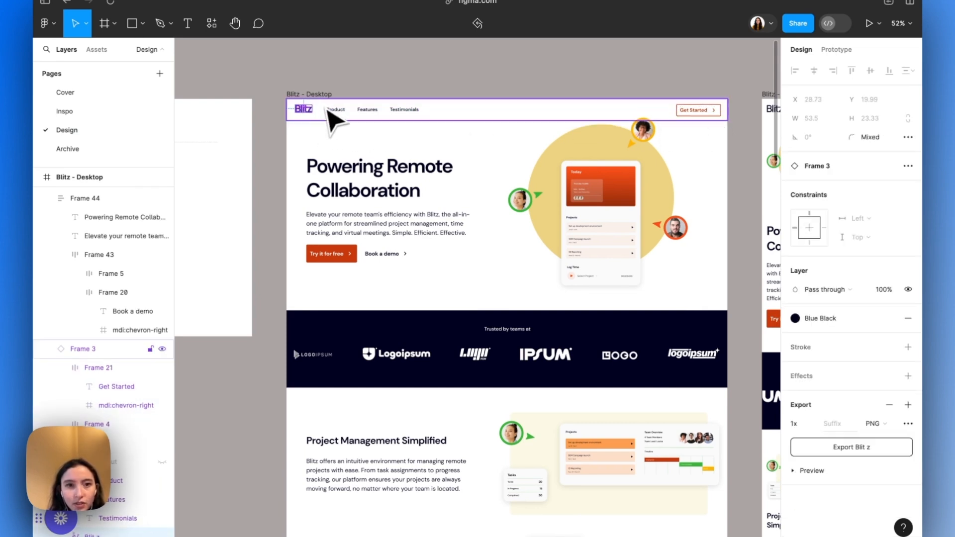
# Switch back to Webflow and wrap the Home nav link in a div block
pyautogui.moveTo(47, 169)
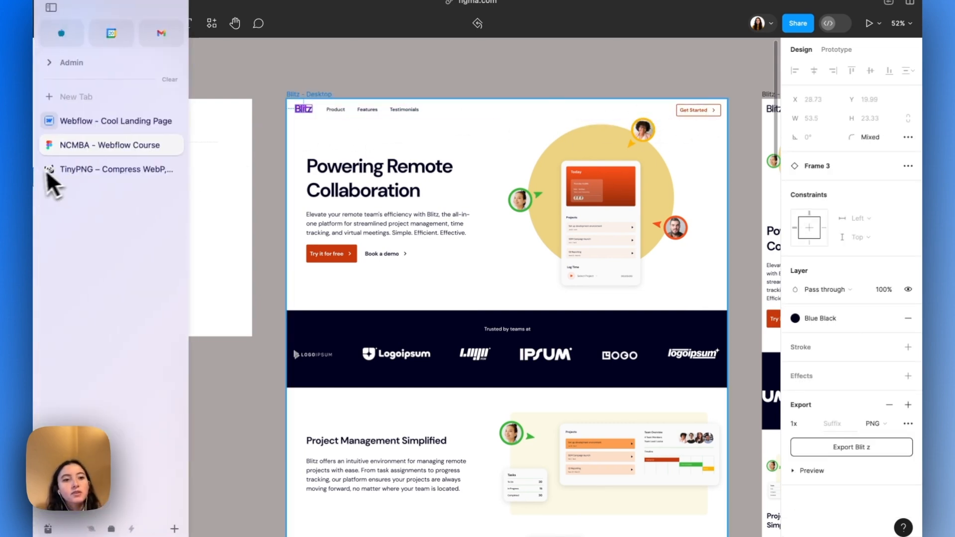
pyautogui.click(88, 121)
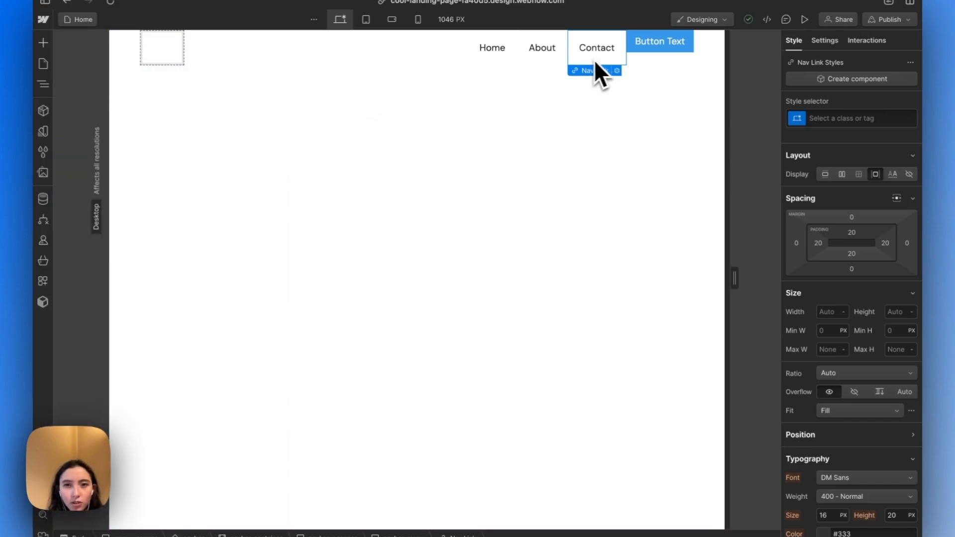
pyautogui.rightClick(486, 59)
pyautogui.moveTo(572, 86)
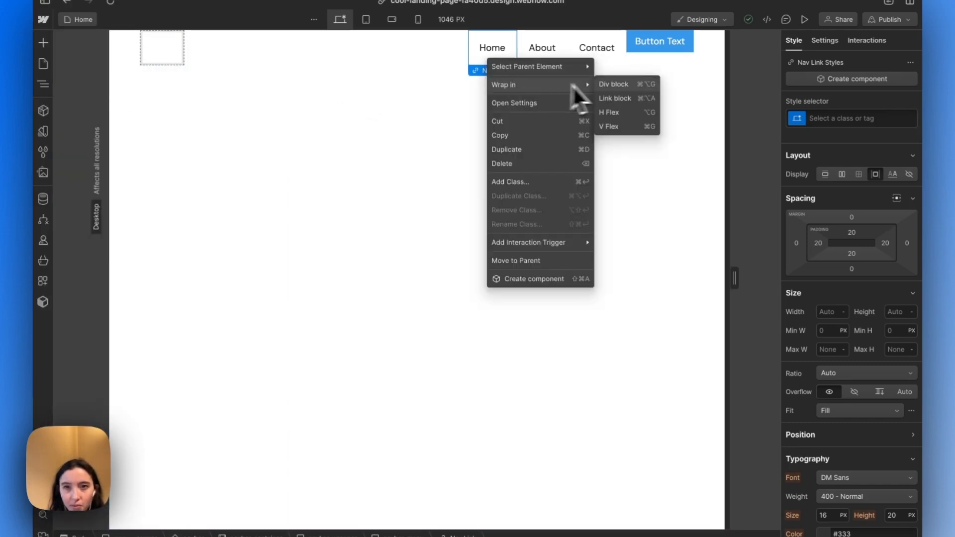
pyautogui.click(612, 82)
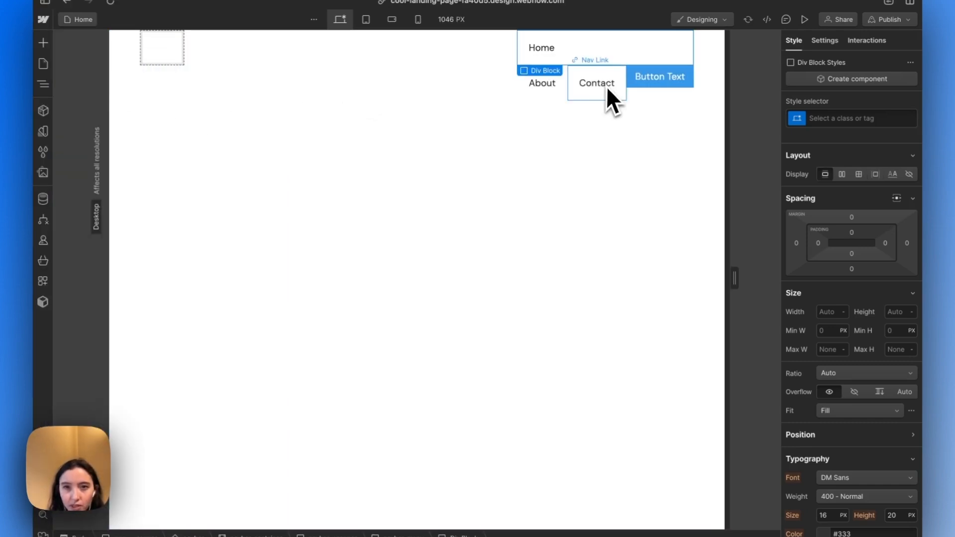
pyautogui.rightClick(536, 49)
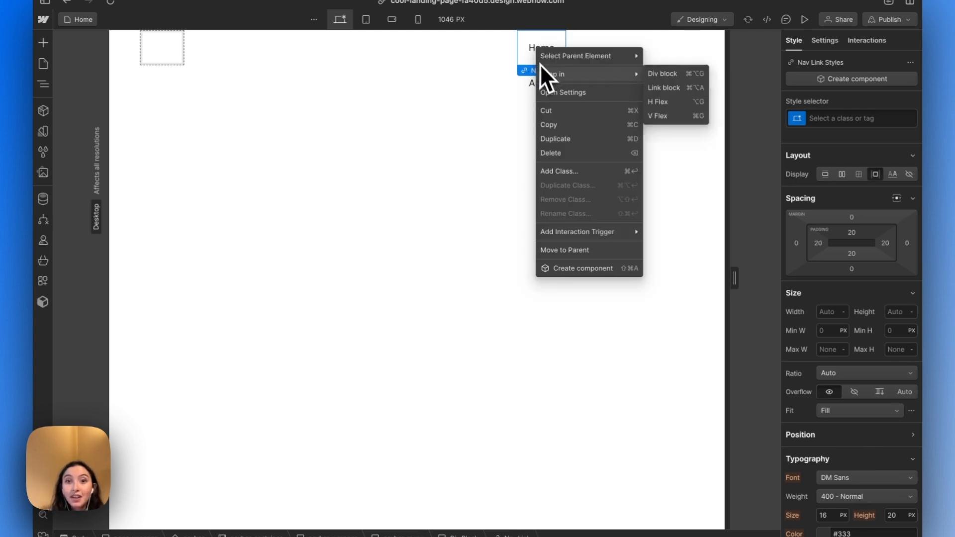
pyautogui.moveTo(540, 72)
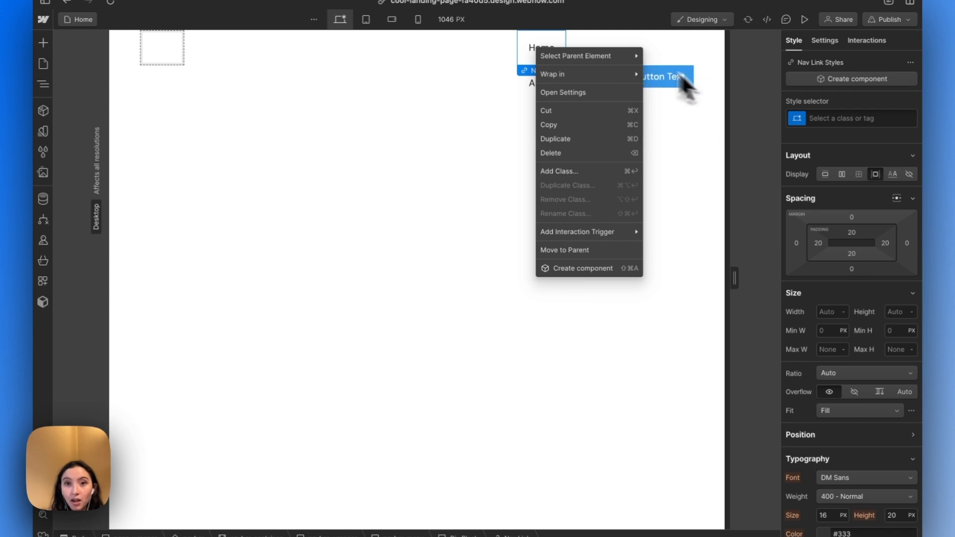
pyautogui.click(526, 55)
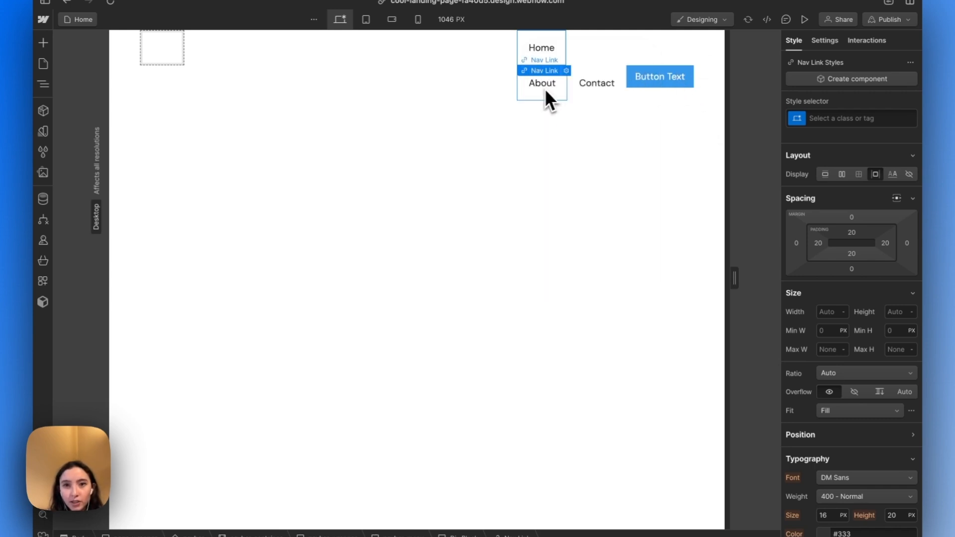
# Move the About and Contact nav links into the div block beside Home, and select that div block
pyautogui.moveTo(545, 91); pyautogui.dragTo(663, 51)
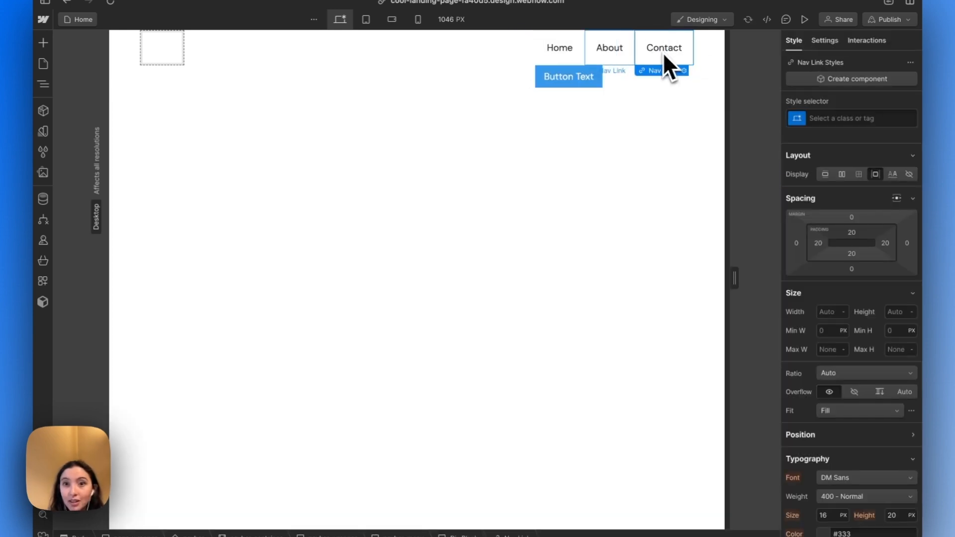
pyautogui.click(613, 79)
pyautogui.click(625, 58)
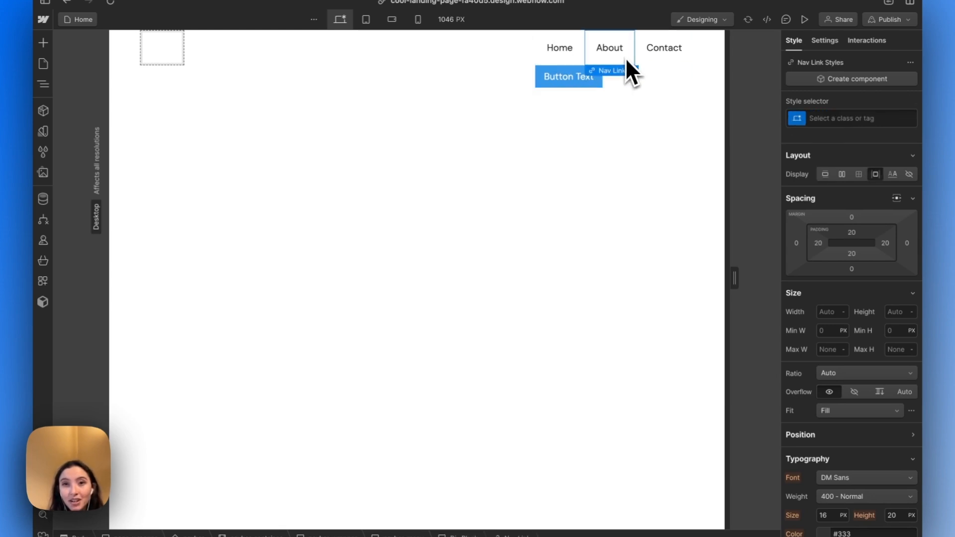
pyautogui.press('Up')
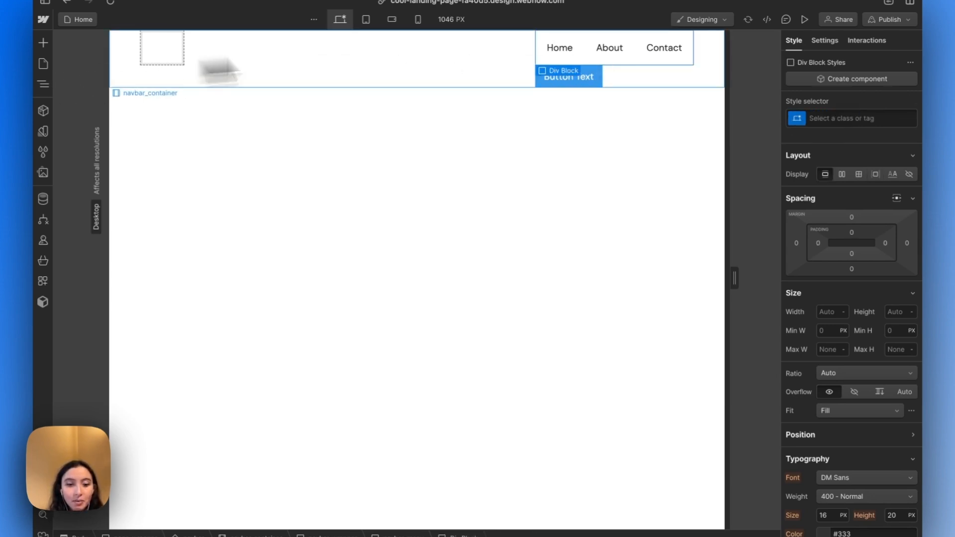
pyautogui.press('super+e')
pyautogui.press('Escape')
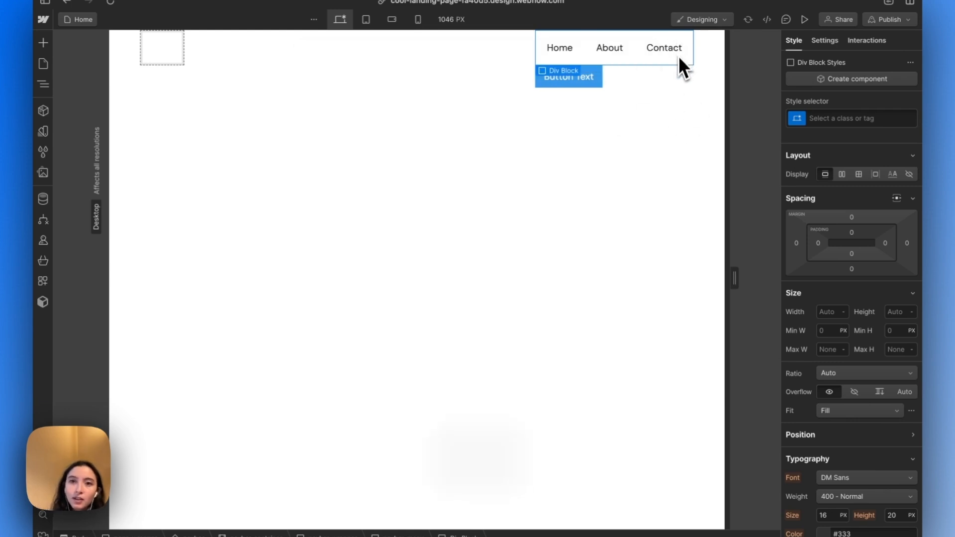
pyautogui.click(638, 78)
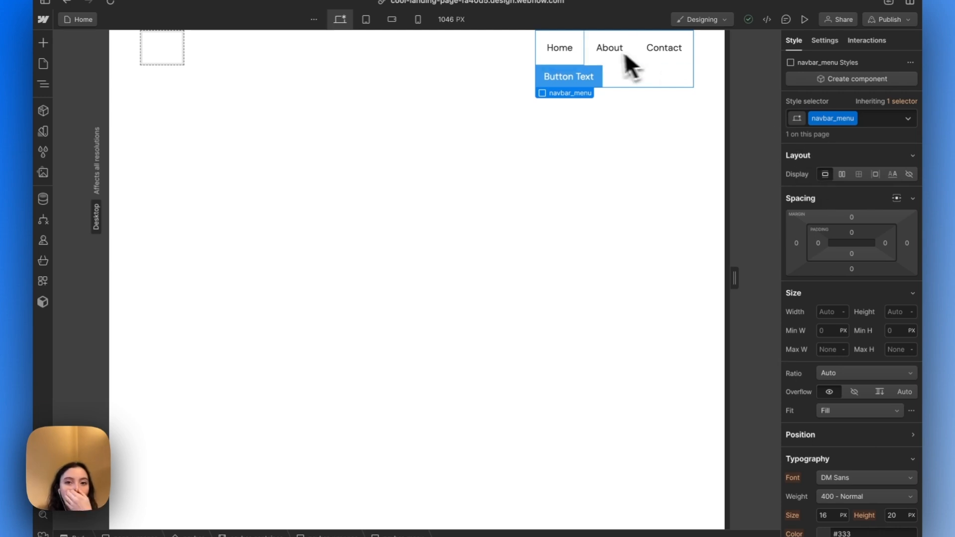
pyautogui.click(609, 52)
pyautogui.click(673, 52)
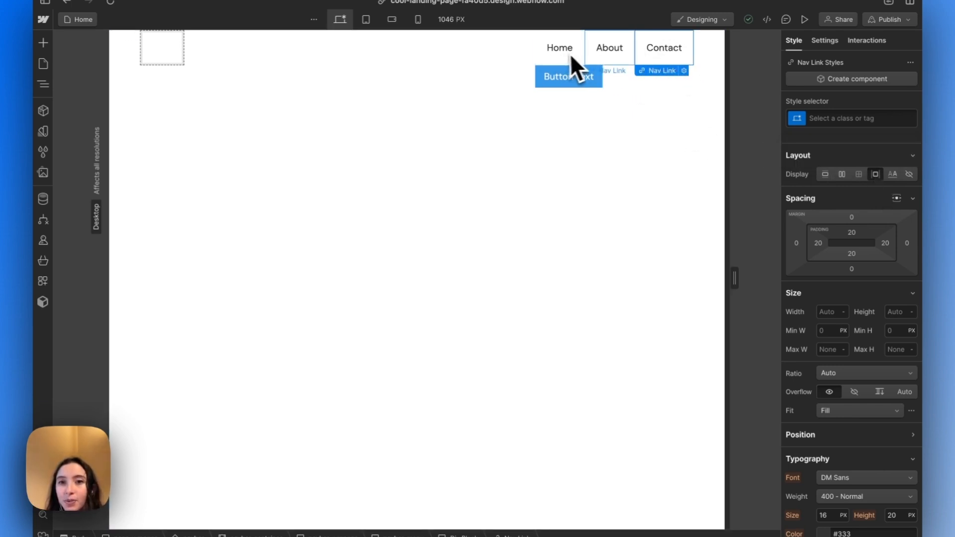
# Set navbar_menu to a horizontal flex layout with its children aligned to the center
pyautogui.click(612, 82)
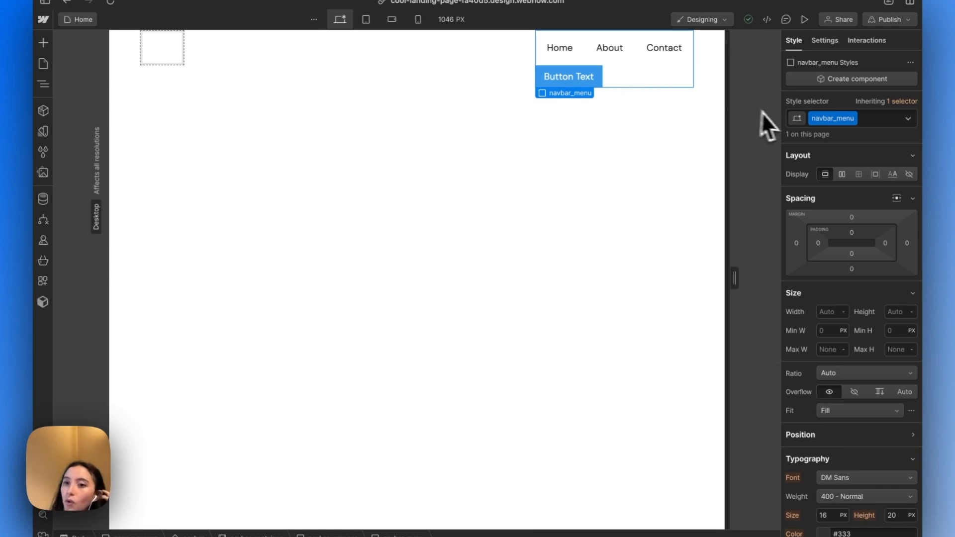
pyautogui.click(841, 175)
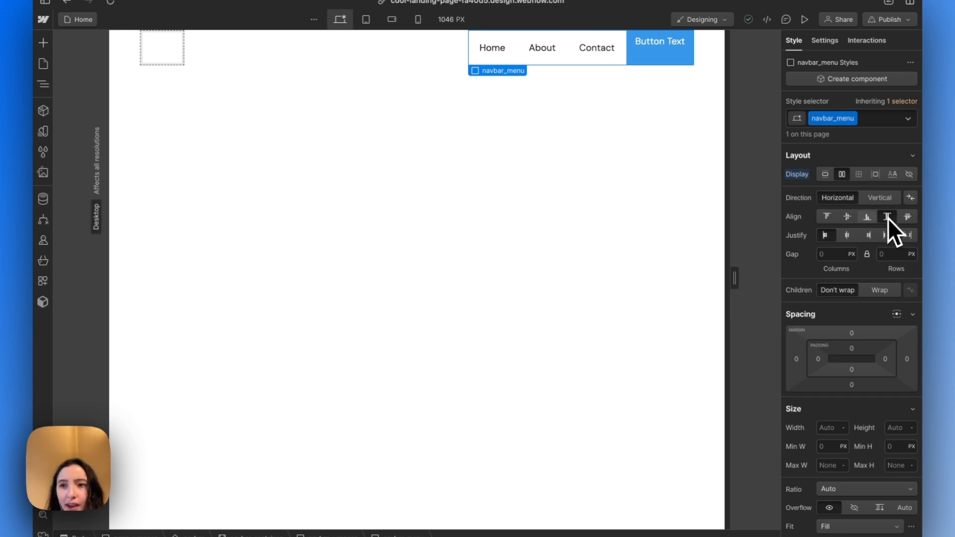
pyautogui.click(849, 217)
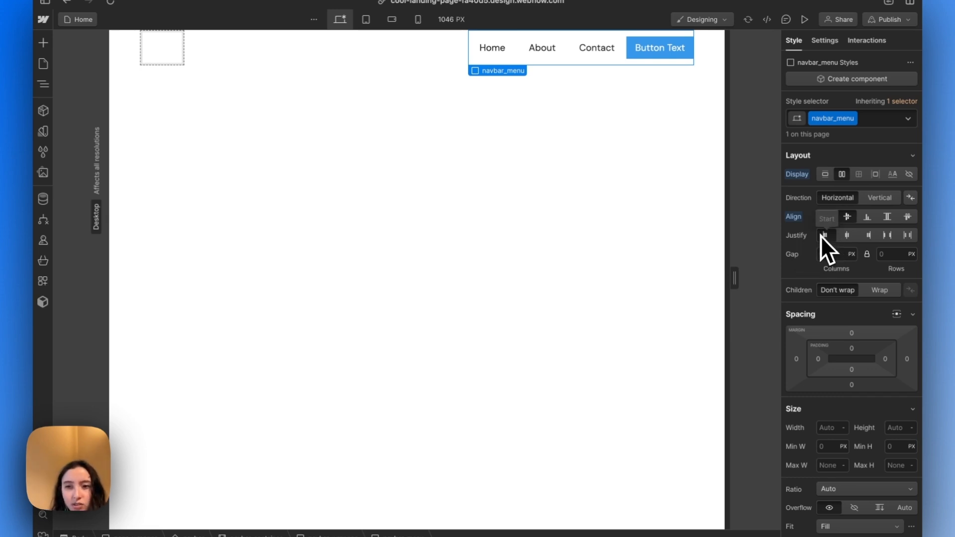
# Set navbar_menu's width to 100%, and raise it by one to 101%
pyautogui.scroll(-1, 820, 236)
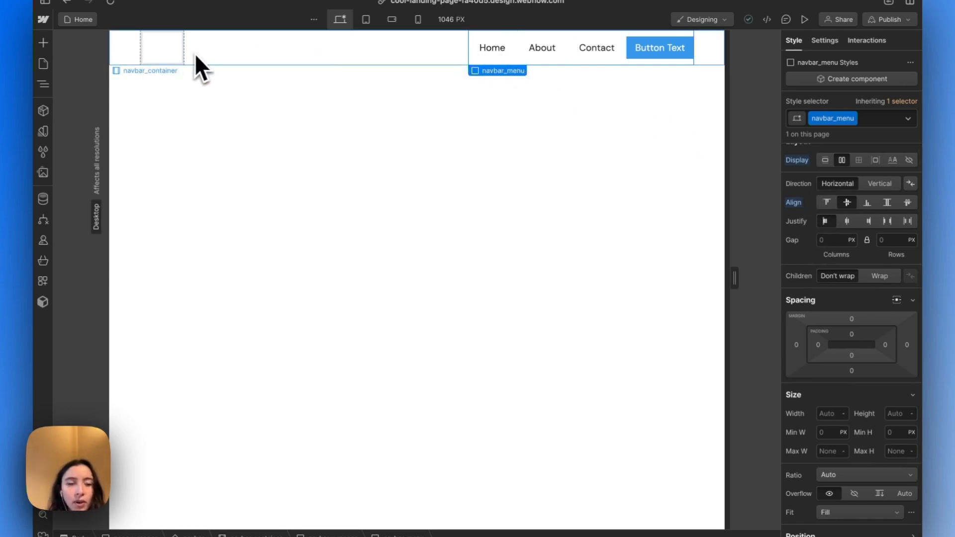
pyautogui.click(833, 413)
pyautogui.write('100%')
pyautogui.press('Return')
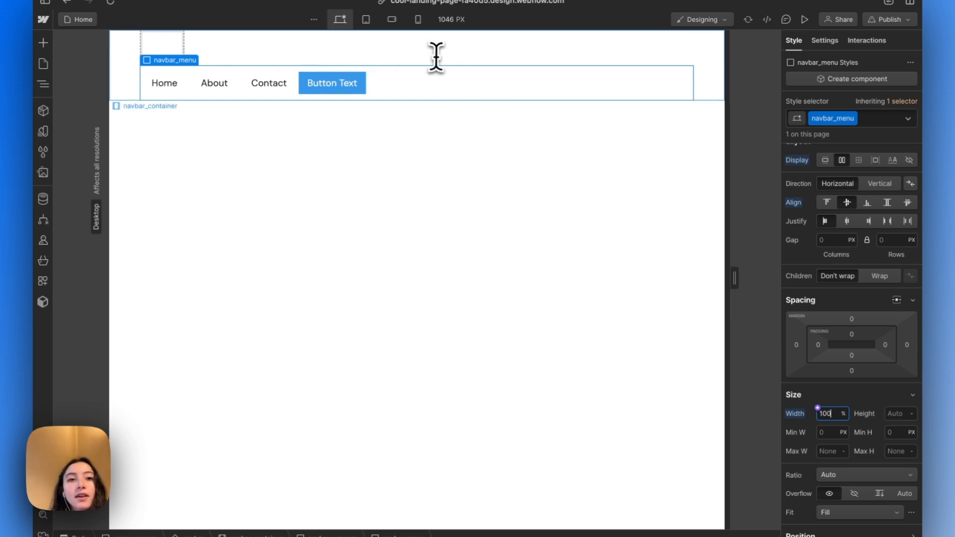
pyautogui.press('Up')
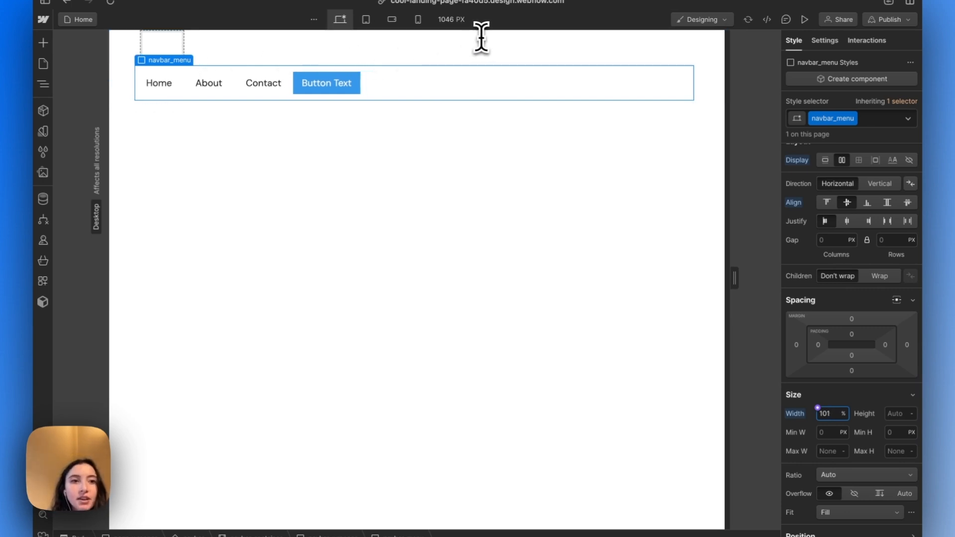
# Select navbar_wrapper in the element tree and set its display to flex
pyautogui.click(43, 84)
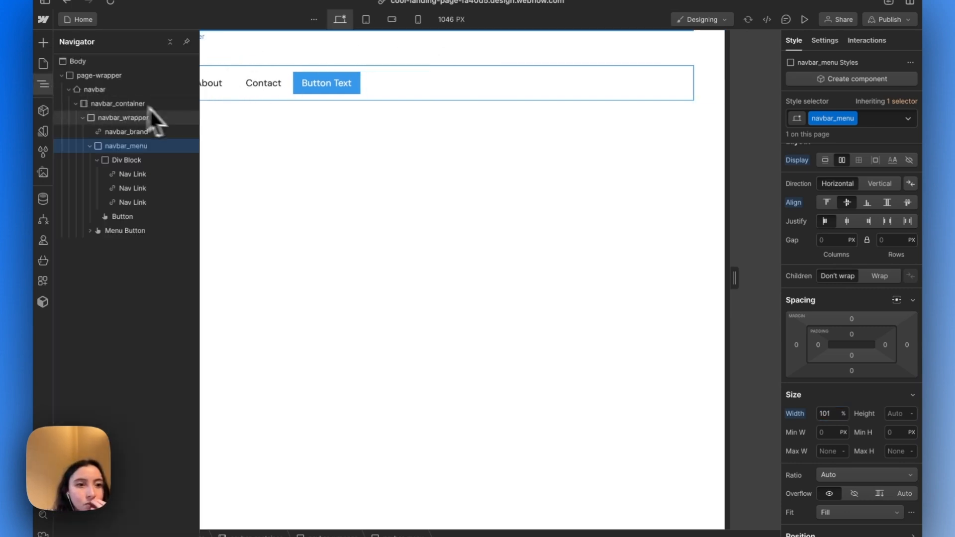
pyautogui.click(104, 123)
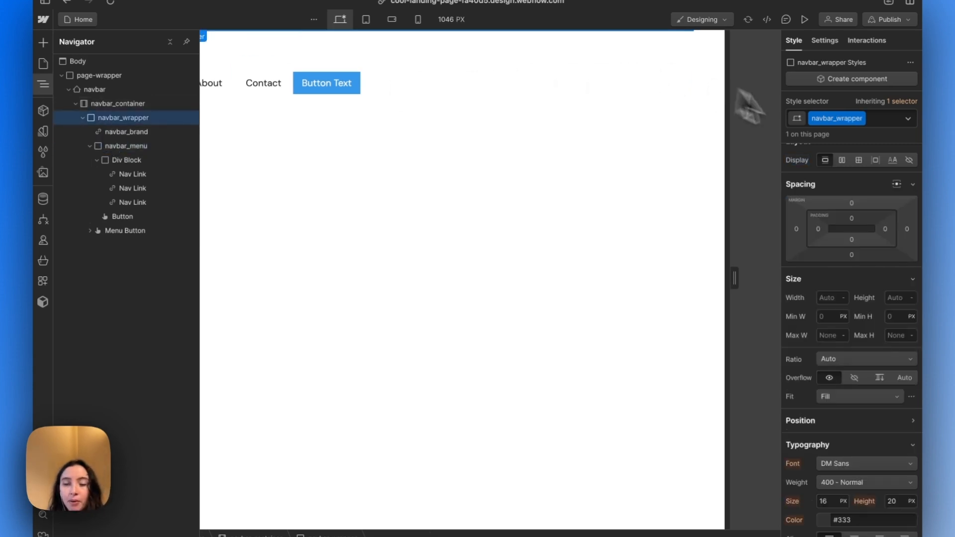
pyautogui.click(843, 162)
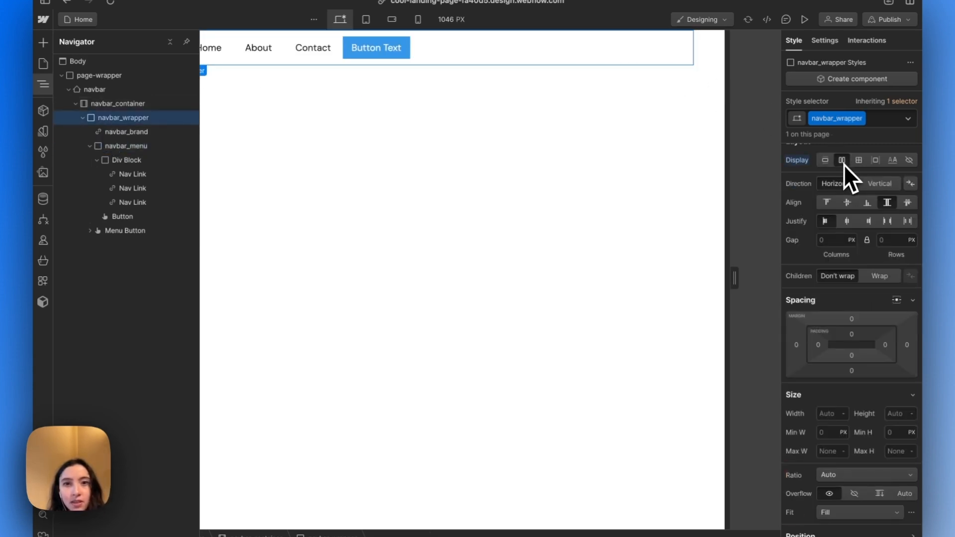
# Justify the children of navbar_wrapper with space between, and do the same for the children of navbar_menu
pyautogui.click(634, 44)
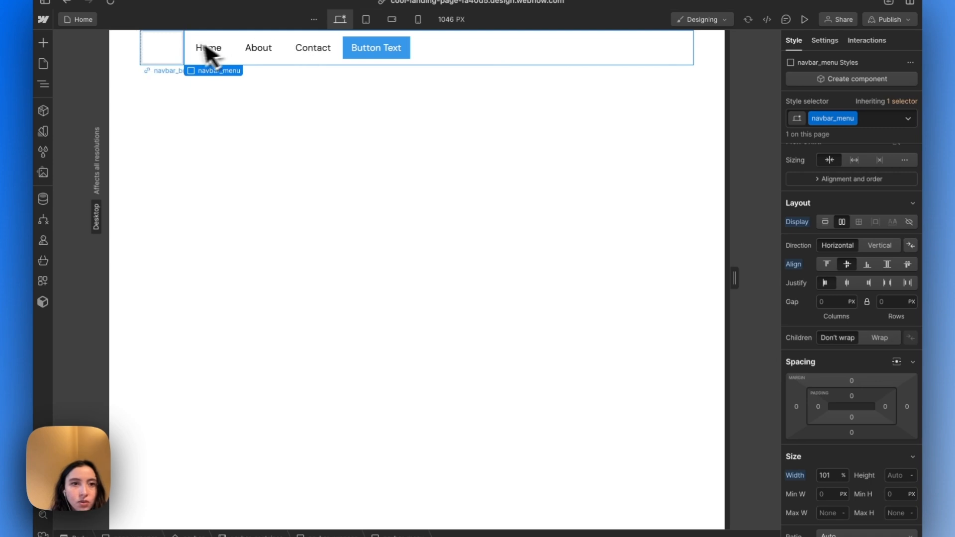
pyautogui.click(160, 47)
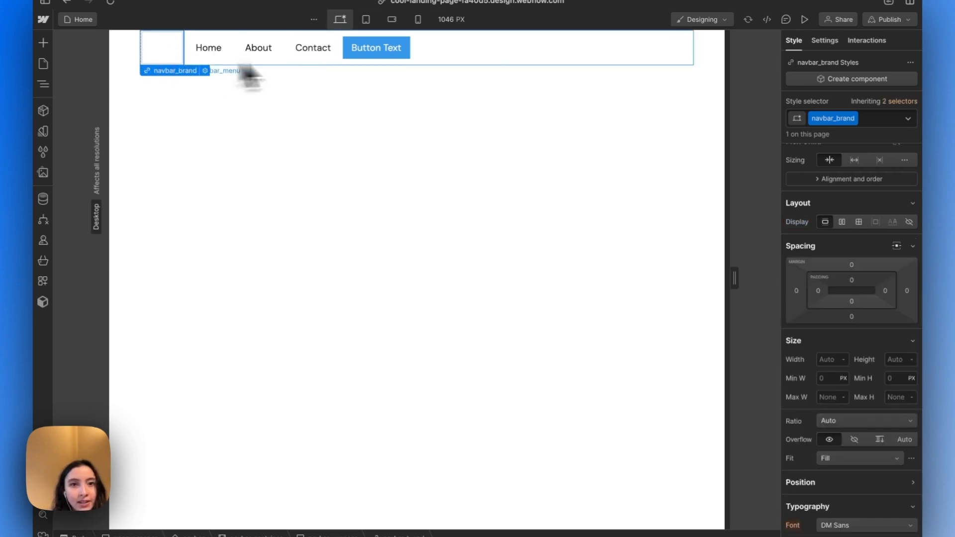
pyautogui.click(448, 59)
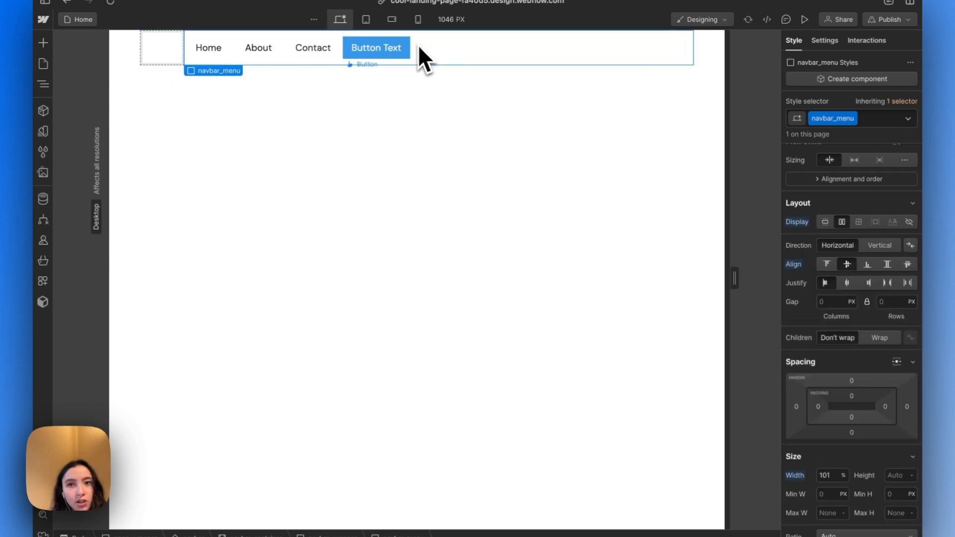
pyautogui.click(180, 44)
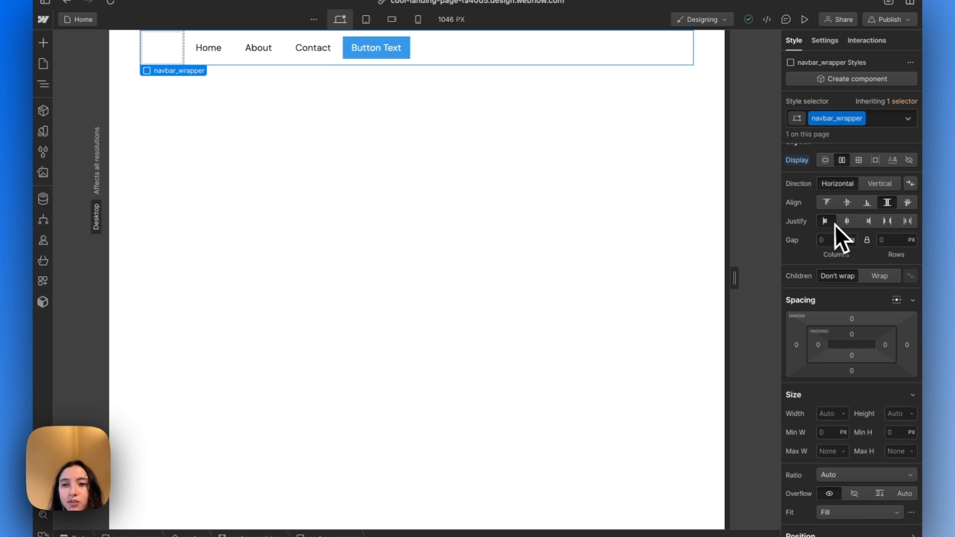
pyautogui.click(887, 221)
pyautogui.click(514, 44)
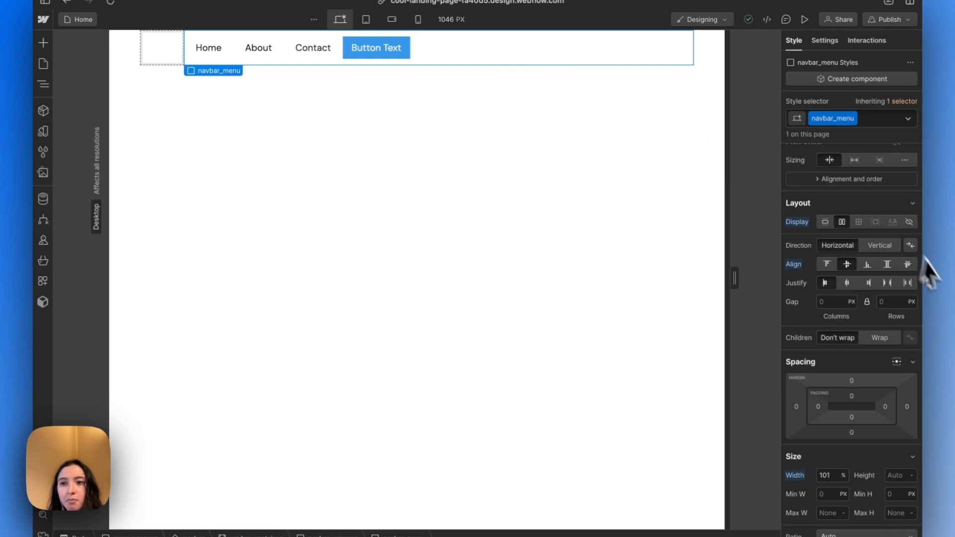
pyautogui.click(886, 283)
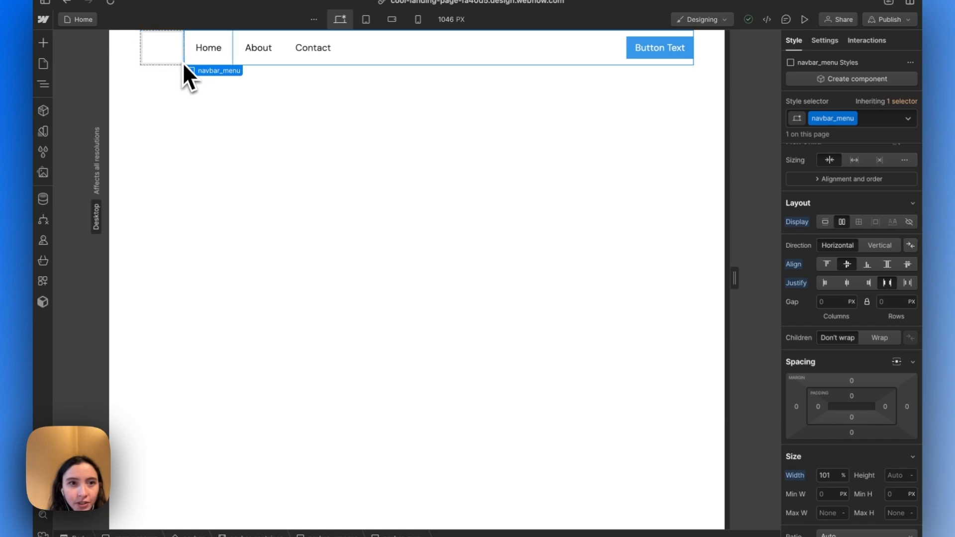
# Switch to the Figma design, select the Blitz logo in the desktop navbar and set its export format to SVG
pyautogui.click(180, 58)
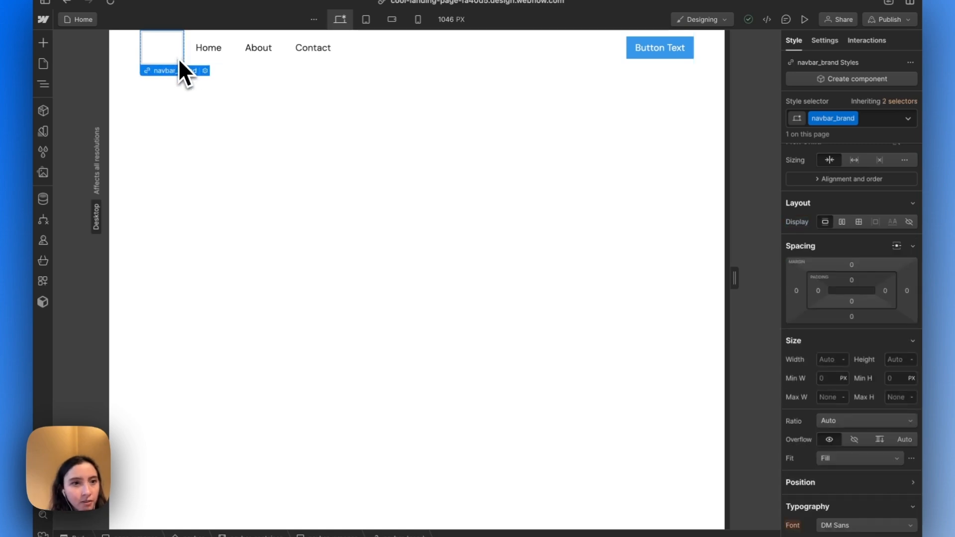
pyautogui.moveTo(38, 166)
pyautogui.click(107, 149)
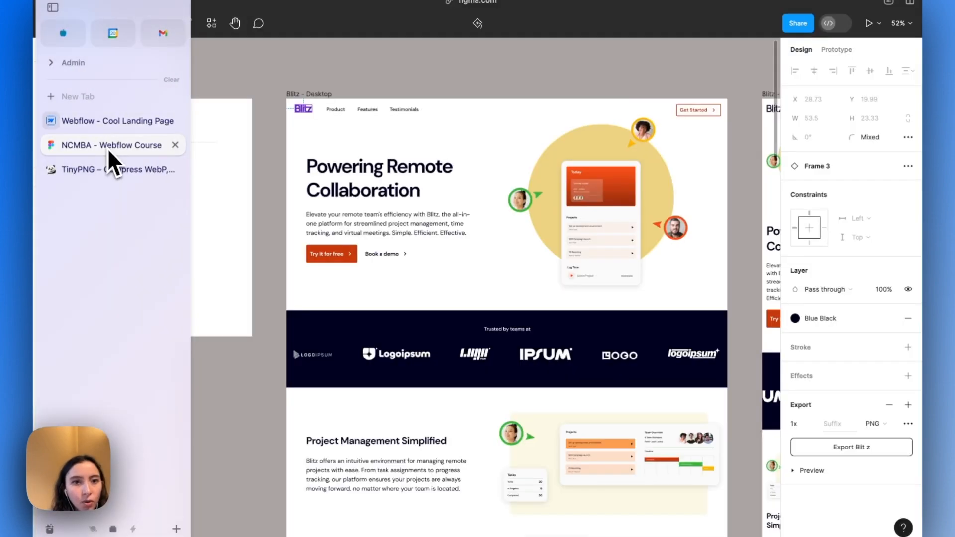
pyautogui.scroll(5, 318, 122)
pyautogui.scroll(2, 313, 119)
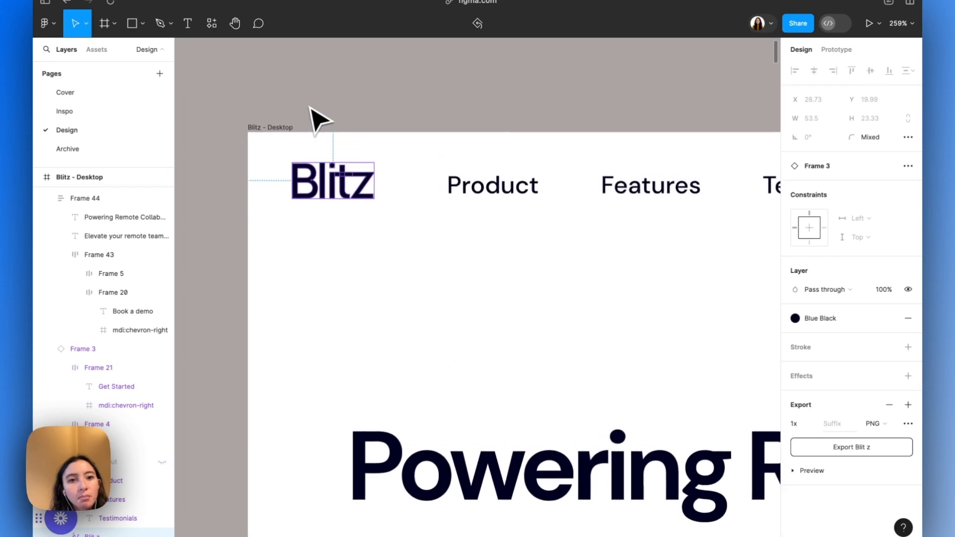
pyautogui.click(326, 91)
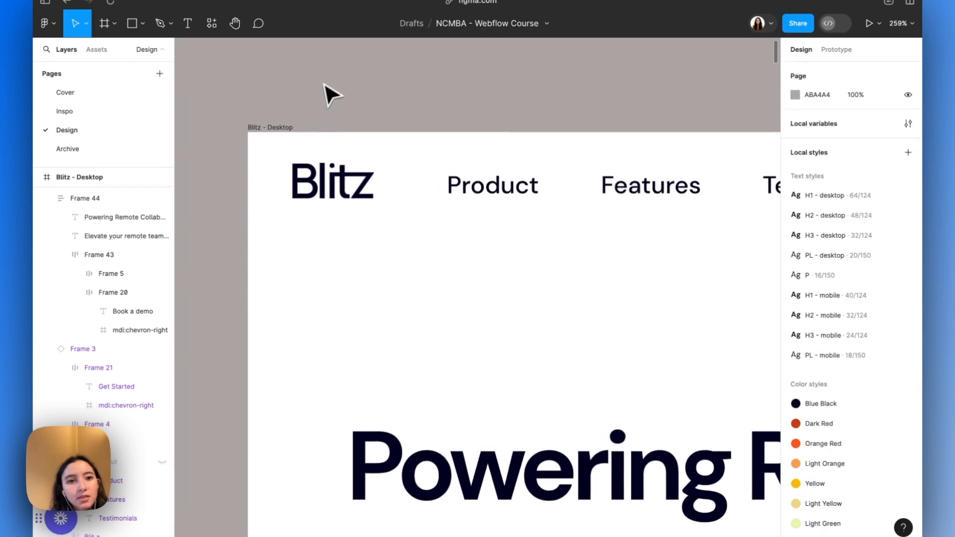
pyautogui.doubleClick(345, 192)
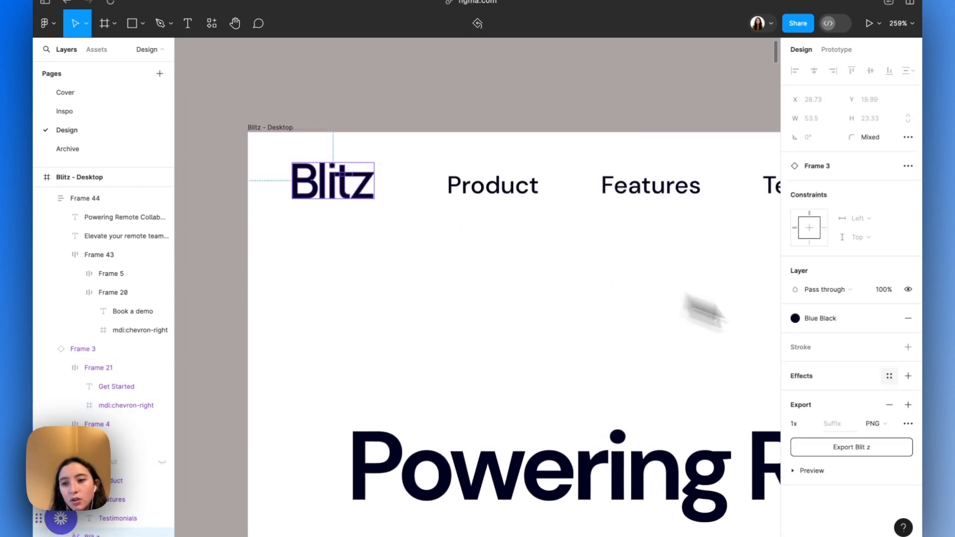
pyautogui.click(879, 423)
pyautogui.click(887, 450)
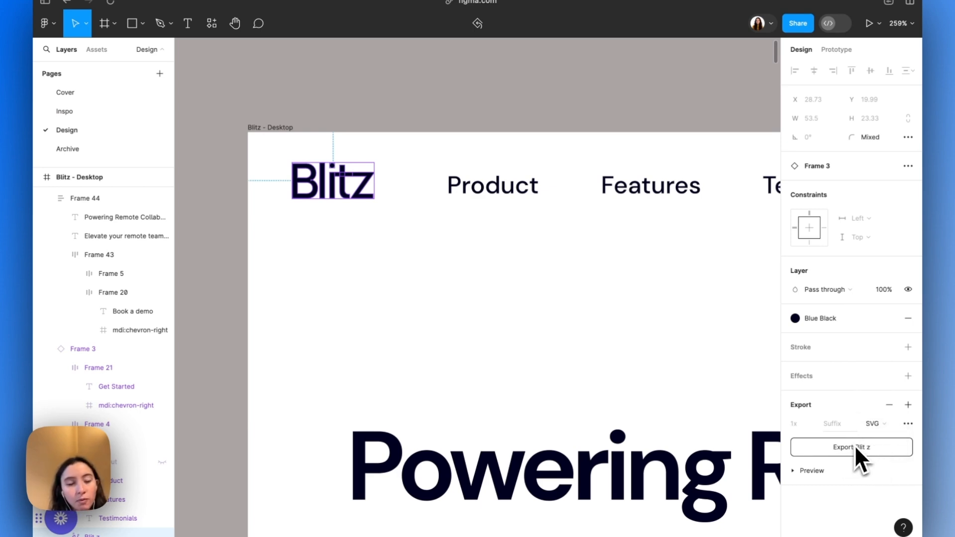
# Copy the selected Blitz logo as SVG
pyautogui.rightClick(349, 192)
pyautogui.moveTo(385, 239)
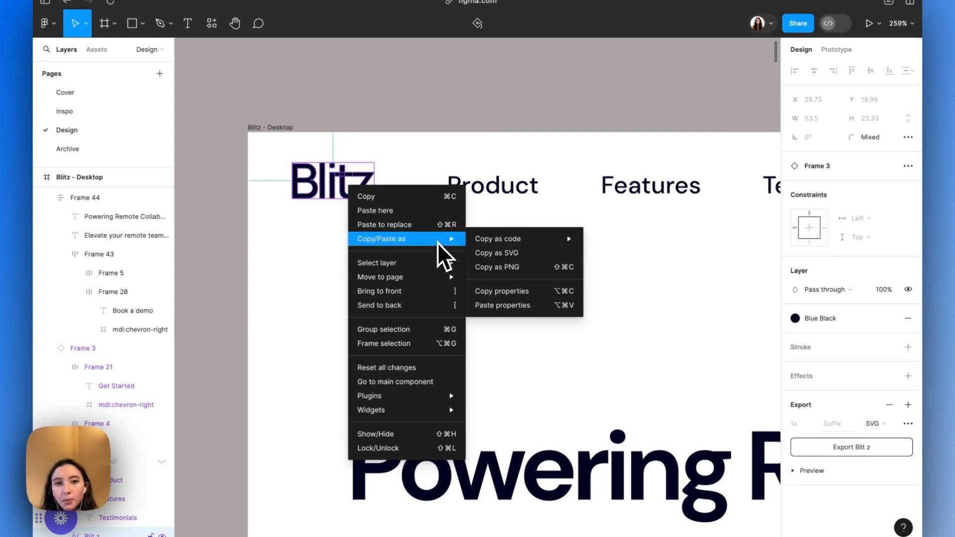
pyautogui.click(498, 254)
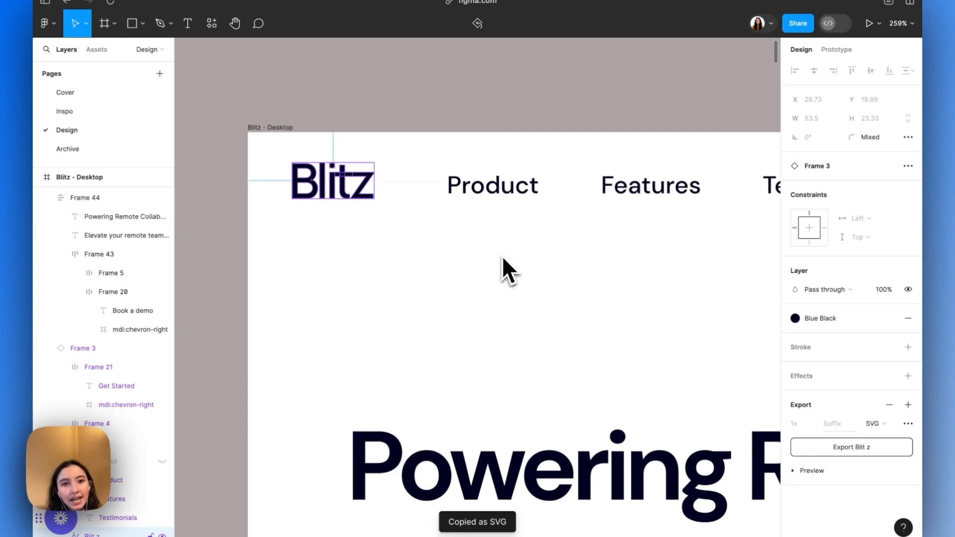
# Switch back to Webflow, add an Embed element inside navbar_brand and paste the copied SVG code into it
pyautogui.moveTo(37, 207)
pyautogui.click(111, 124)
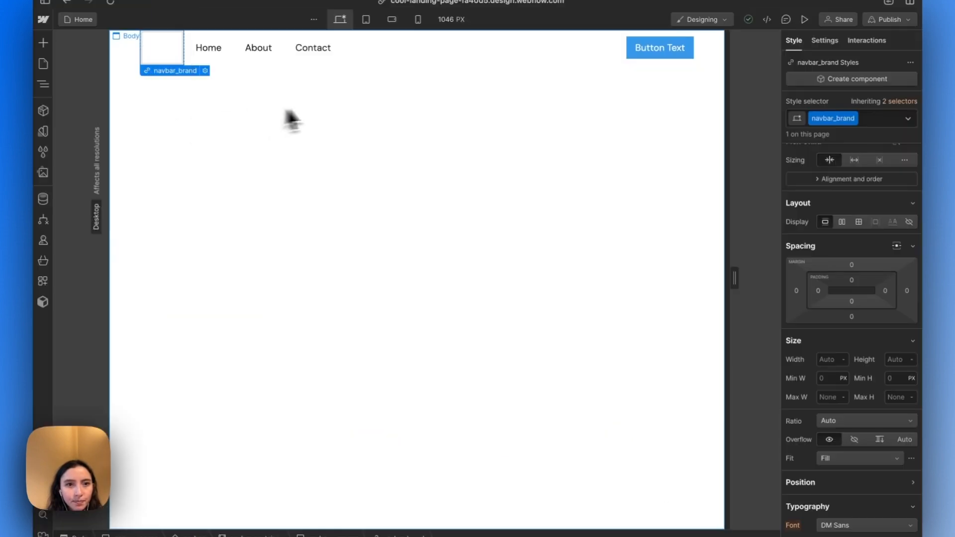
pyautogui.click(162, 59)
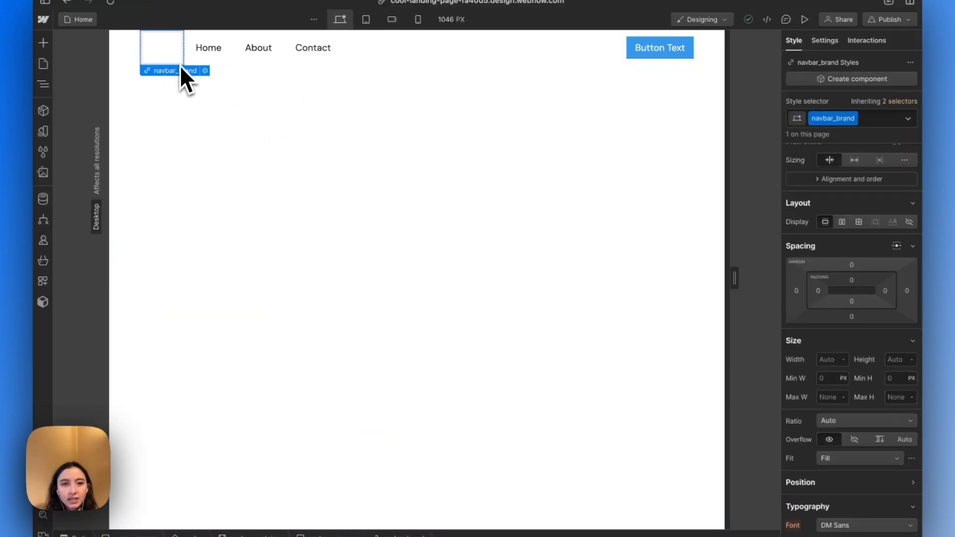
pyautogui.press('super+e')
pyautogui.write('em')
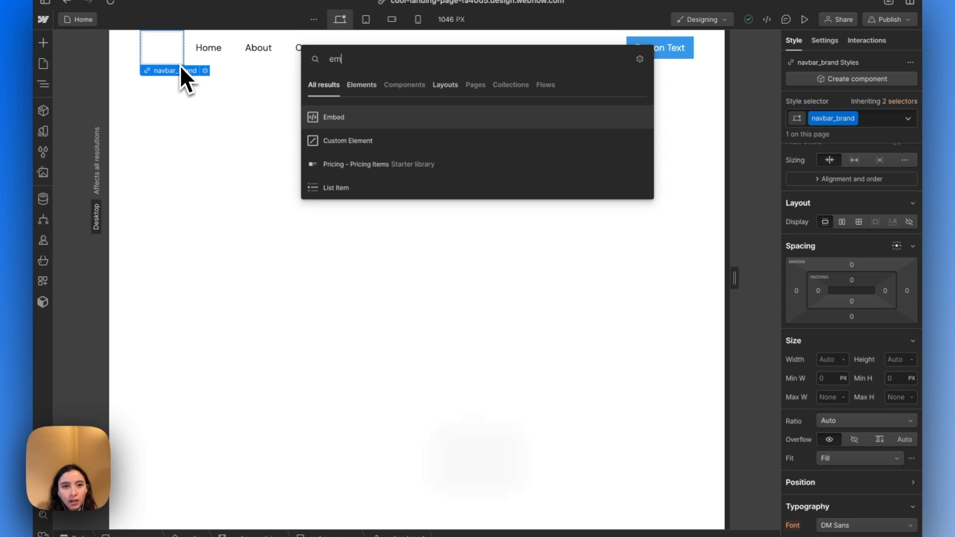
pyautogui.press('Return')
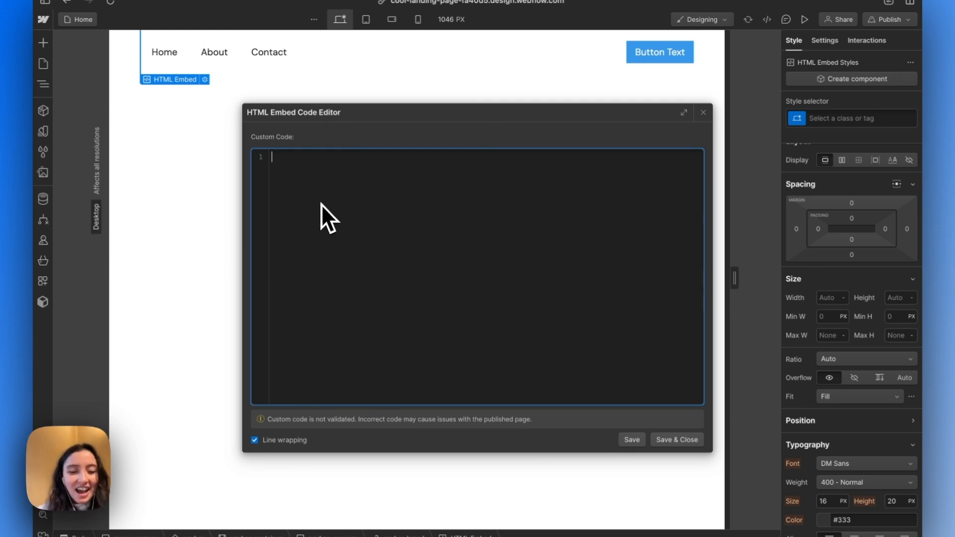
pyautogui.press('super+v')
# Set the width and height attributes of the svg tag in the embed code to 100%
pyautogui.scroll(2, 321, 204)
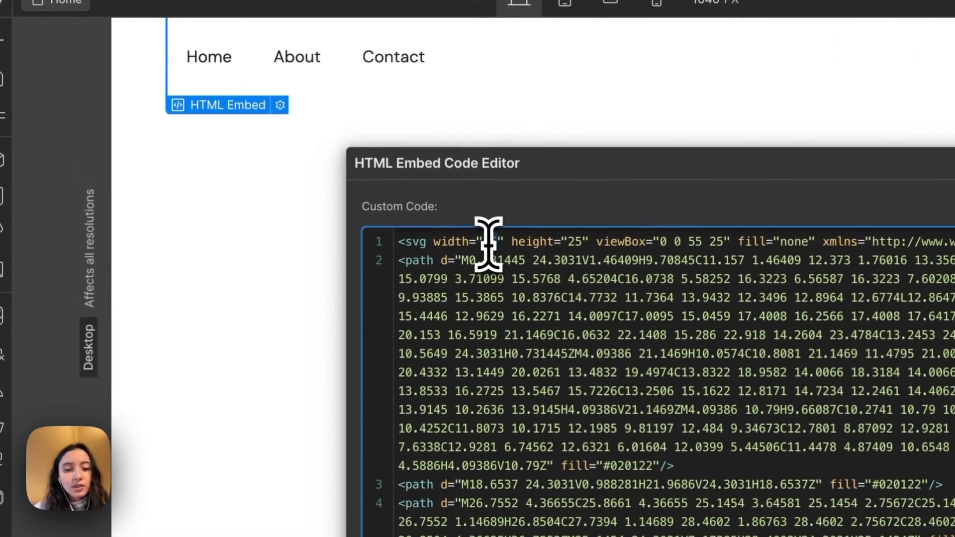
pyautogui.write('00%')
pyautogui.moveTo(483, 242); pyautogui.dragTo(504, 248)
pyautogui.doubleClick(585, 242)
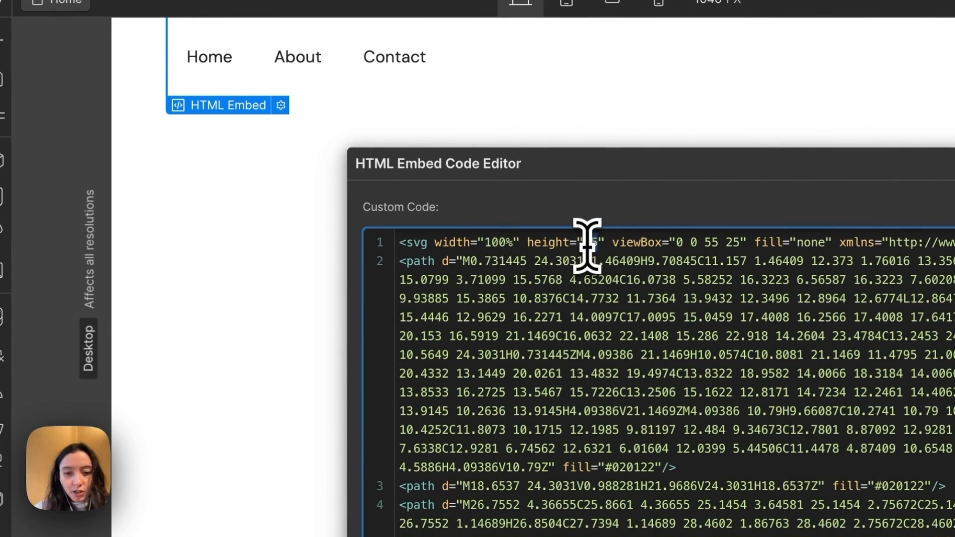
pyautogui.write('100%')
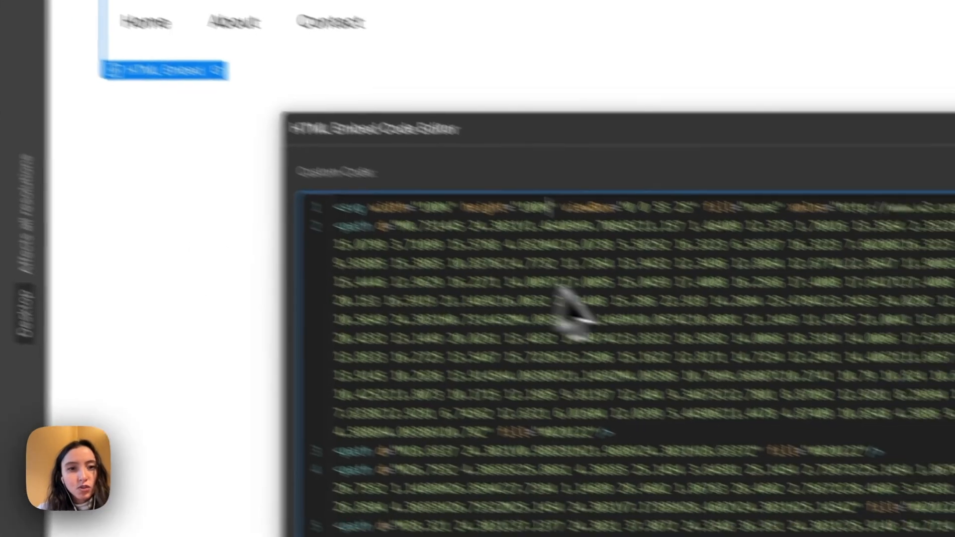
# Replace the first path's fill value in the SVG code with currentColor
pyautogui.scroll(-3, 472, 368)
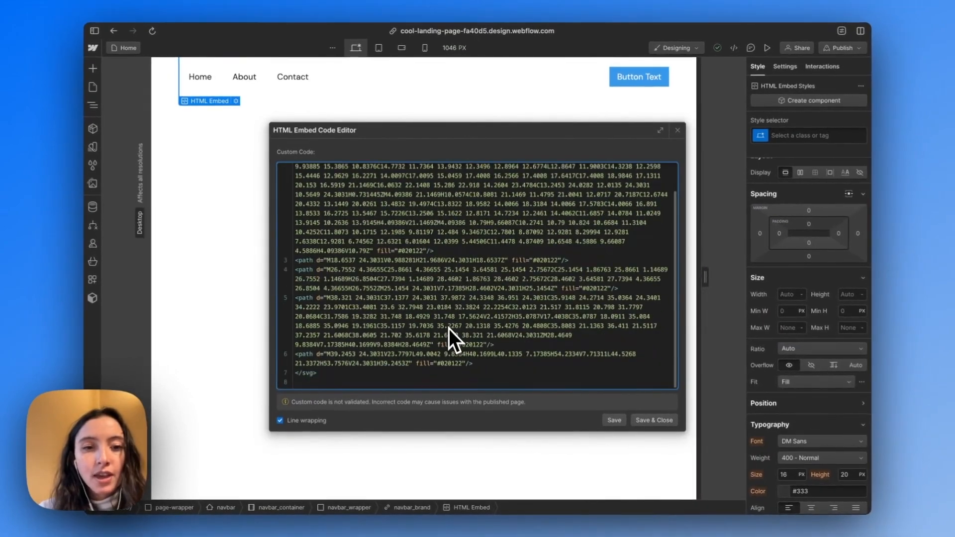
pyautogui.scroll(3, 473, 364)
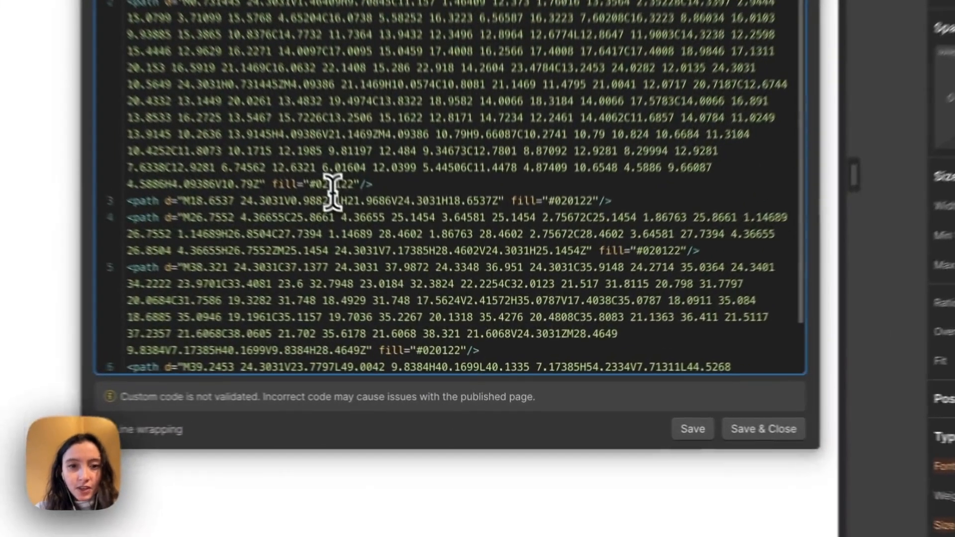
pyautogui.doubleClick(411, 283)
pyautogui.press('BackSpace')
pyautogui.press('BackSpace')
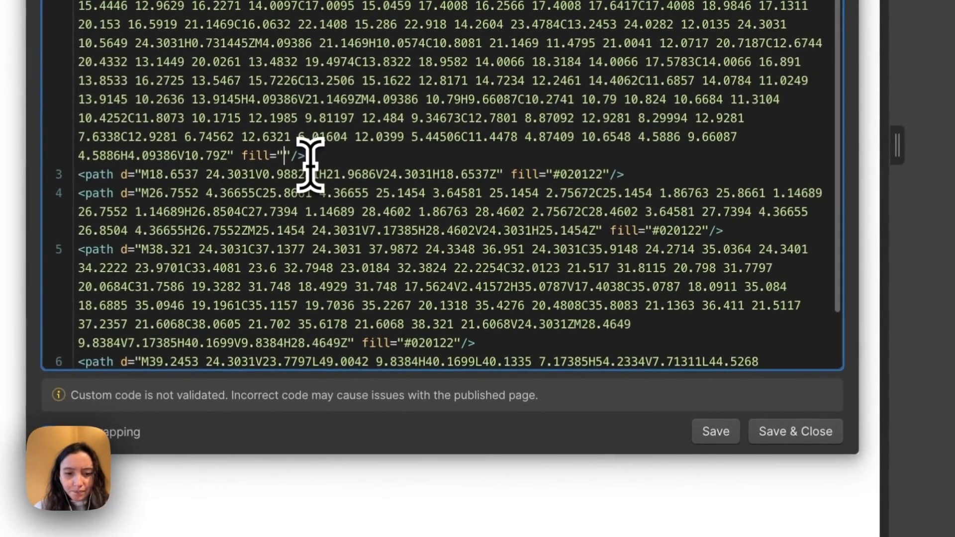
pyautogui.write('currentColor')
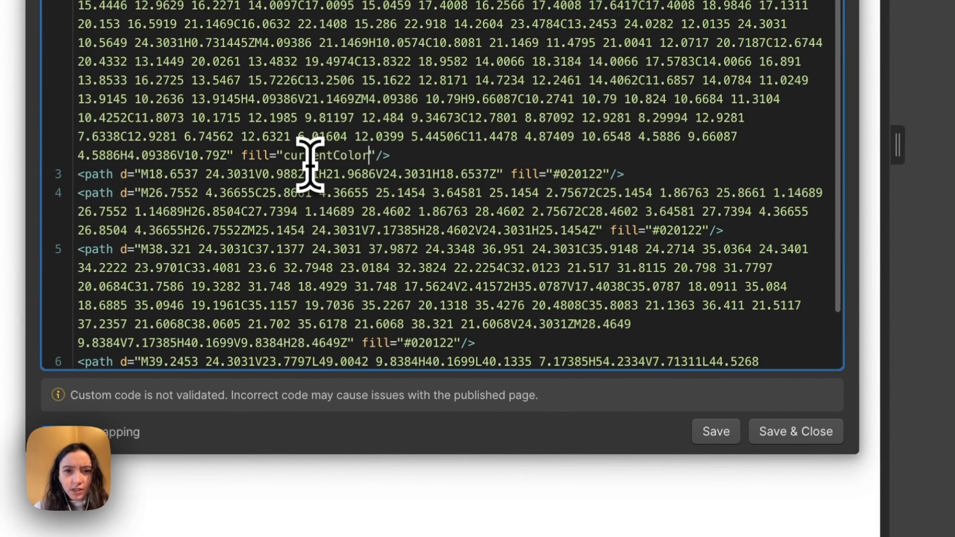
# Copy the currentColor value and use it to replace the fill values of the second and third paths
pyautogui.doubleClick(307, 156)
pyautogui.press('super+c')
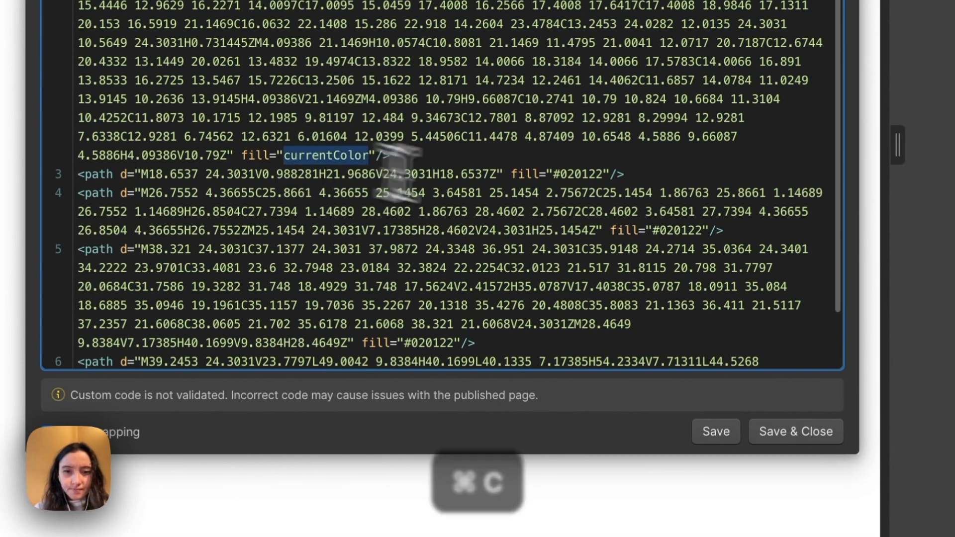
pyautogui.doubleClick(583, 175)
pyautogui.press('BackSpace')
pyautogui.press('BackSpace')
pyautogui.press('super+v')
pyautogui.scroll(-3, 585, 179)
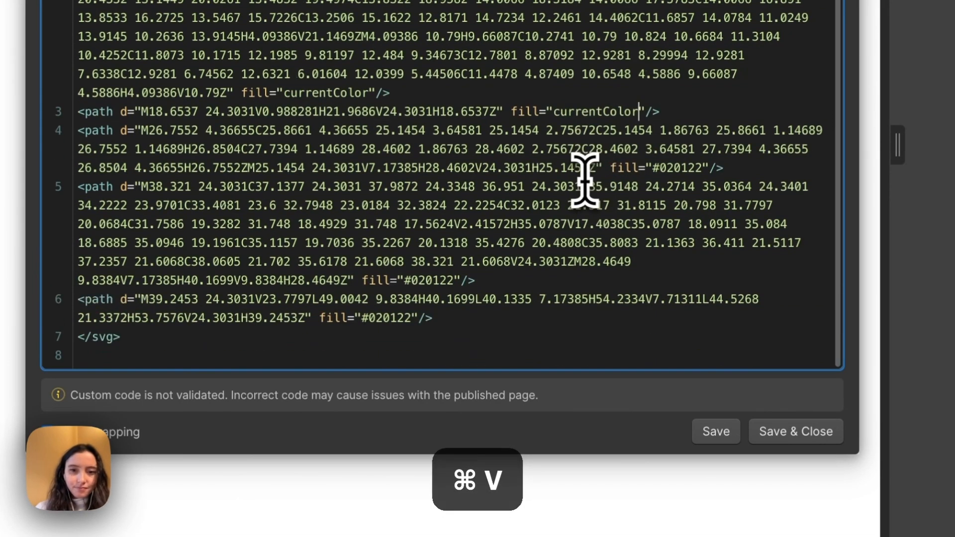
pyautogui.doubleClick(677, 169)
pyautogui.press('BackSpace')
pyautogui.press('BackSpace')
pyautogui.press('super+v')
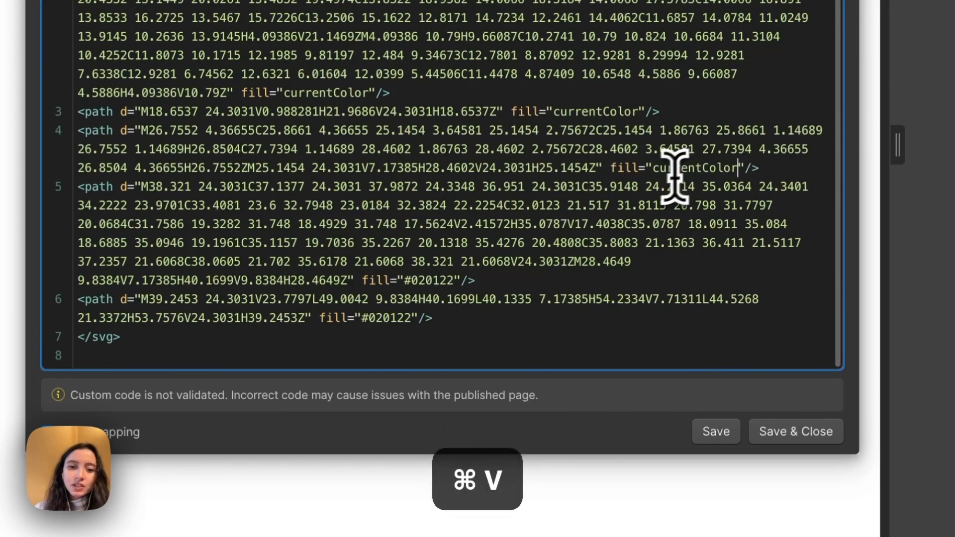
# Replace the fill values of the fourth and fifth paths with currentColor as well
pyautogui.doubleClick(419, 281)
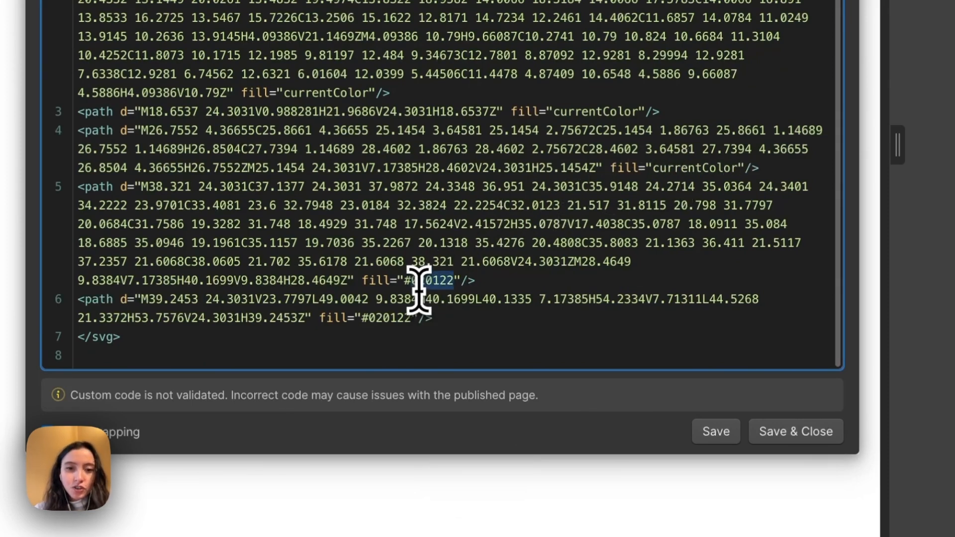
pyautogui.press('BackSpace')
pyautogui.press('BackSpace')
pyautogui.press('super+v')
pyautogui.doubleClick(394, 318)
pyautogui.press('BackSpace')
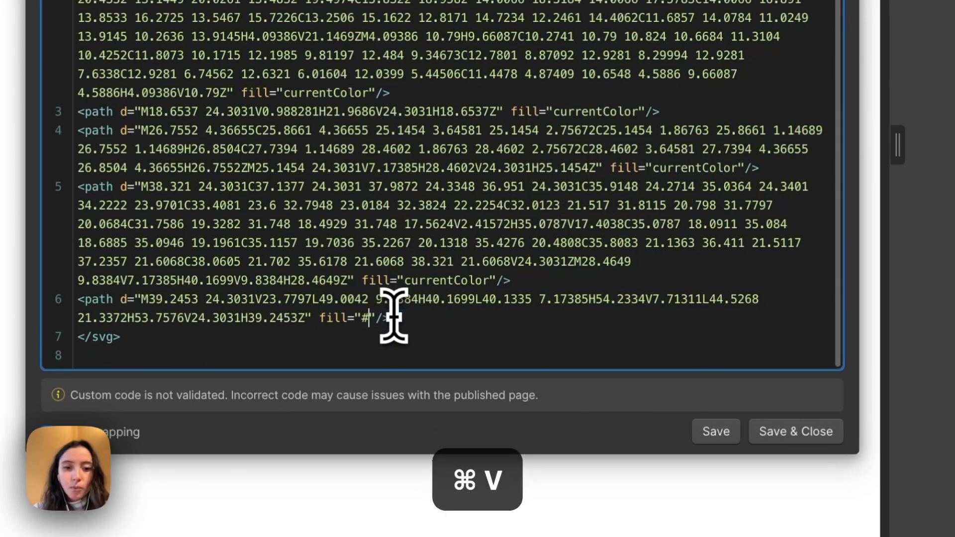
pyautogui.press('BackSpace')
pyautogui.press('super+v')
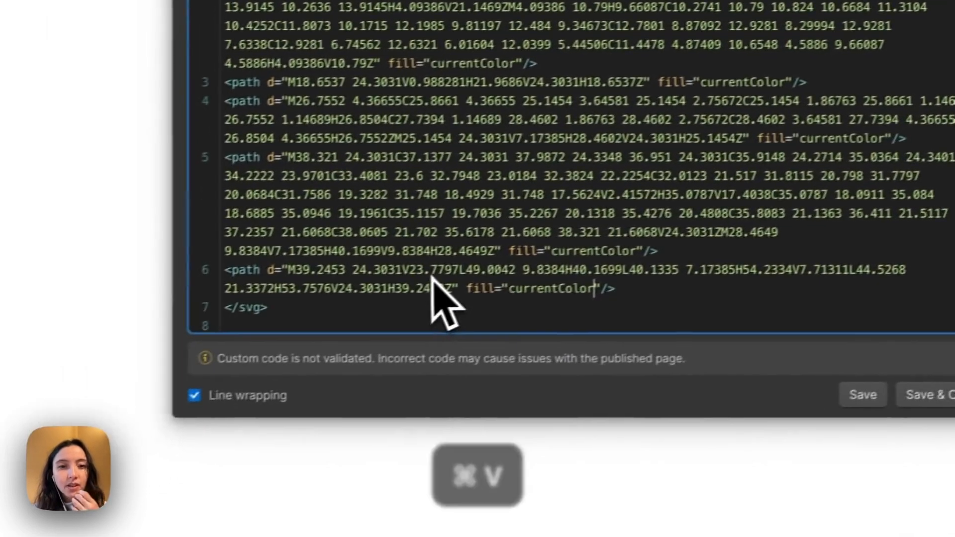
pyautogui.scroll(5, 443, 299)
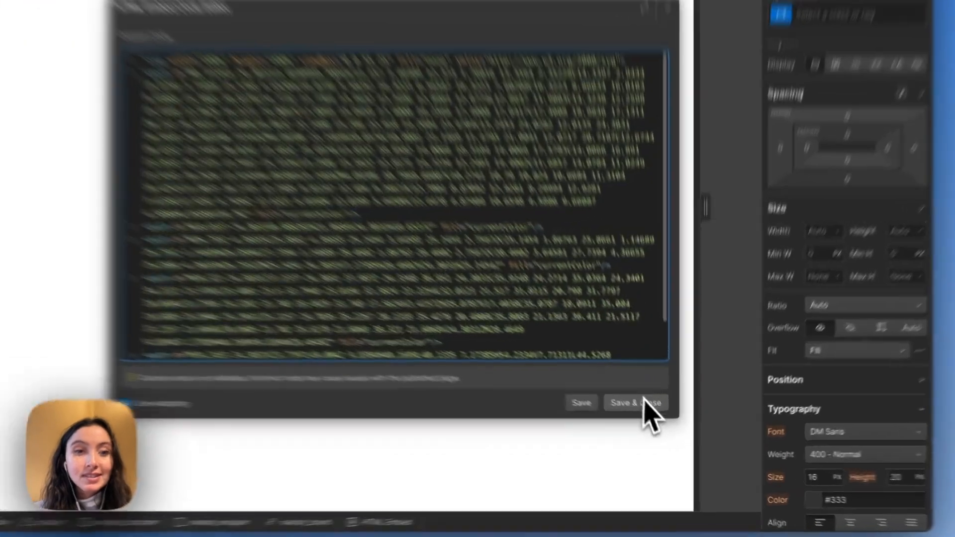
# Save and close the logo's embed code, and set the max width of navbar_brand to 60 px
pyautogui.click(654, 420)
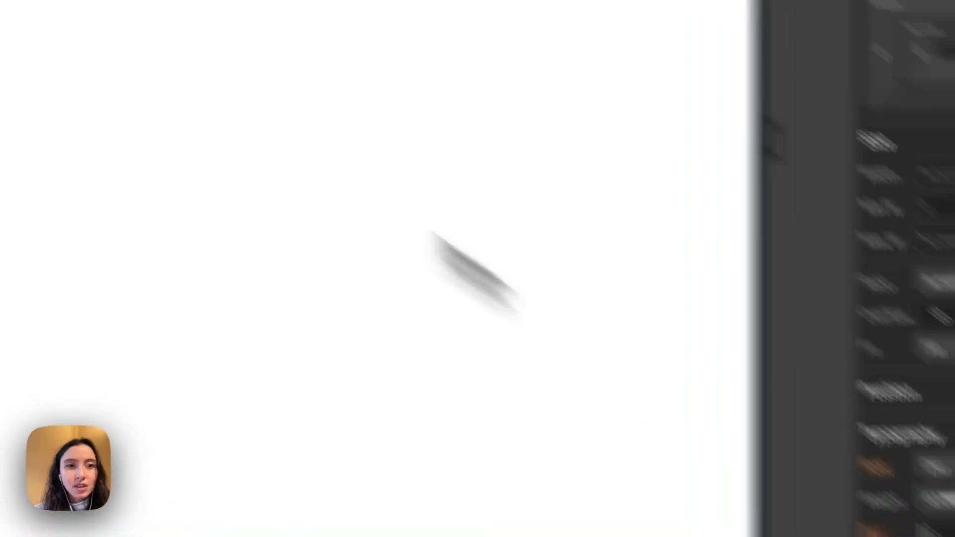
pyautogui.press('Up')
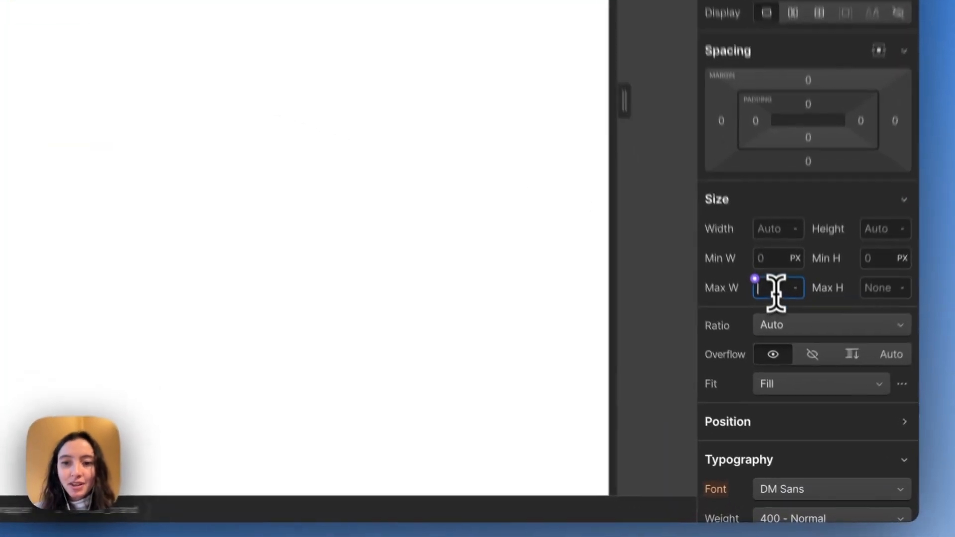
pyautogui.click(790, 382)
pyautogui.write('6')
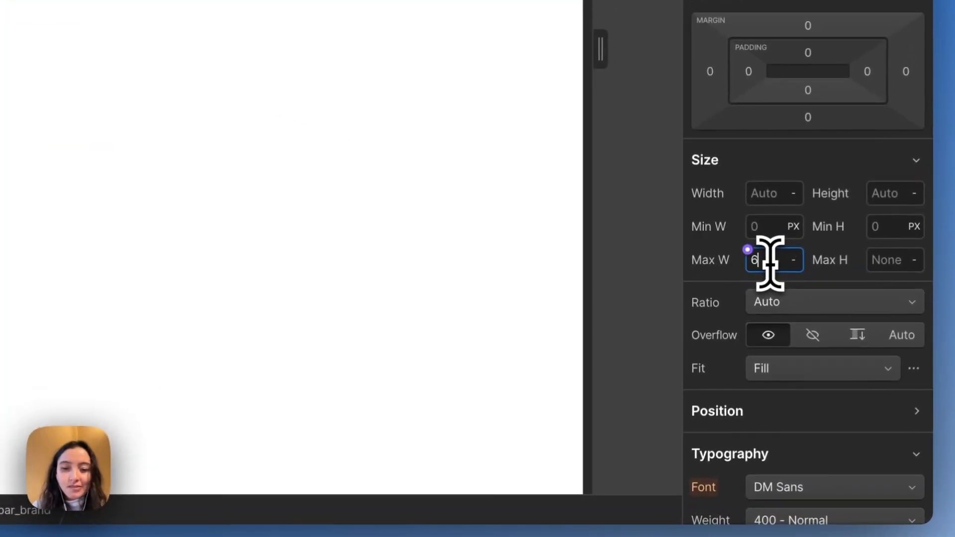
pyautogui.write('0')
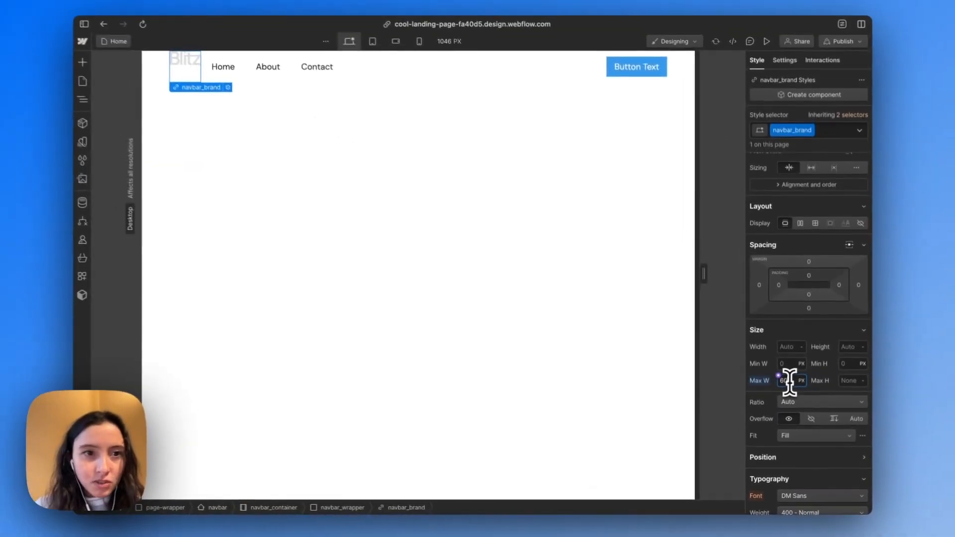
# Set the font color of navbar_brand to the Blue Black variable
pyautogui.scroll(-2, 861, 422)
pyautogui.scroll(-4, 861, 422)
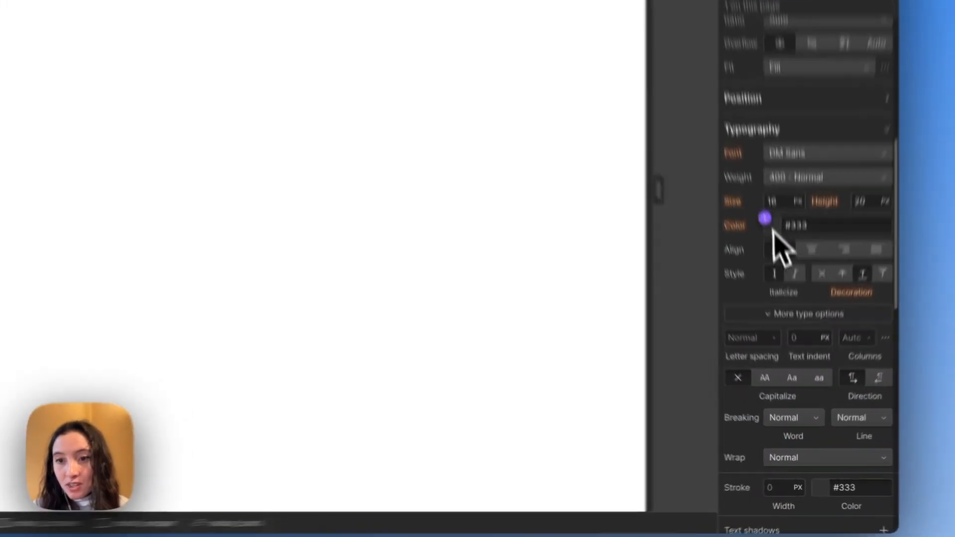
pyautogui.click(784, 298)
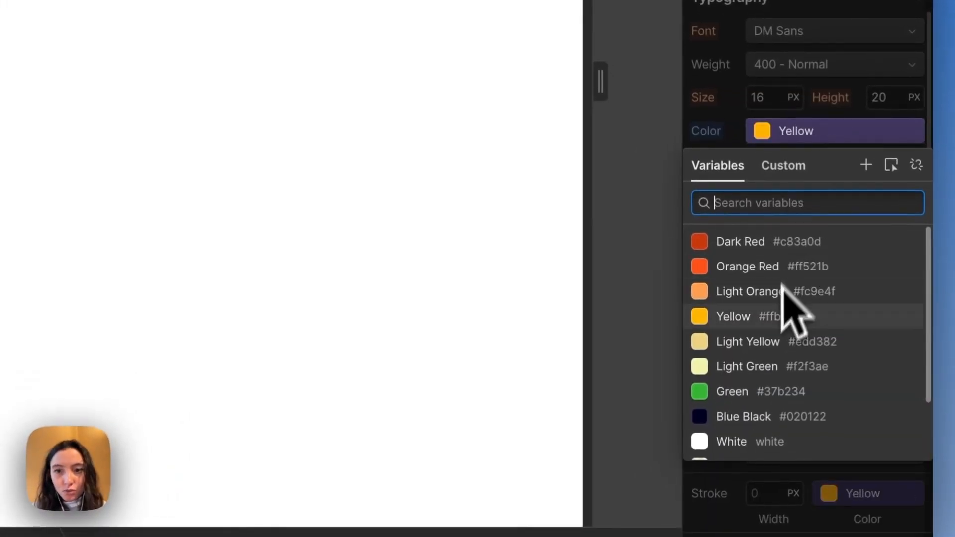
pyautogui.click(770, 416)
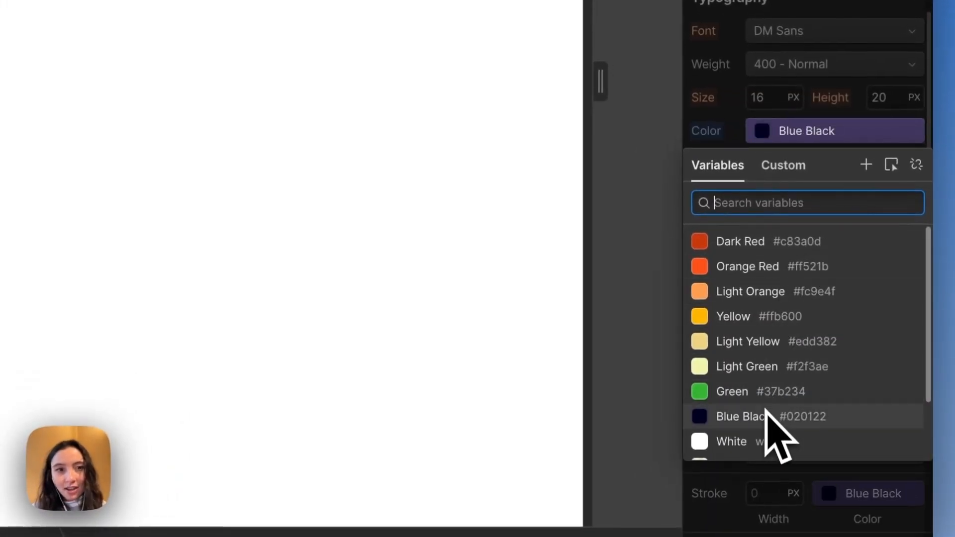
pyautogui.click(769, 417)
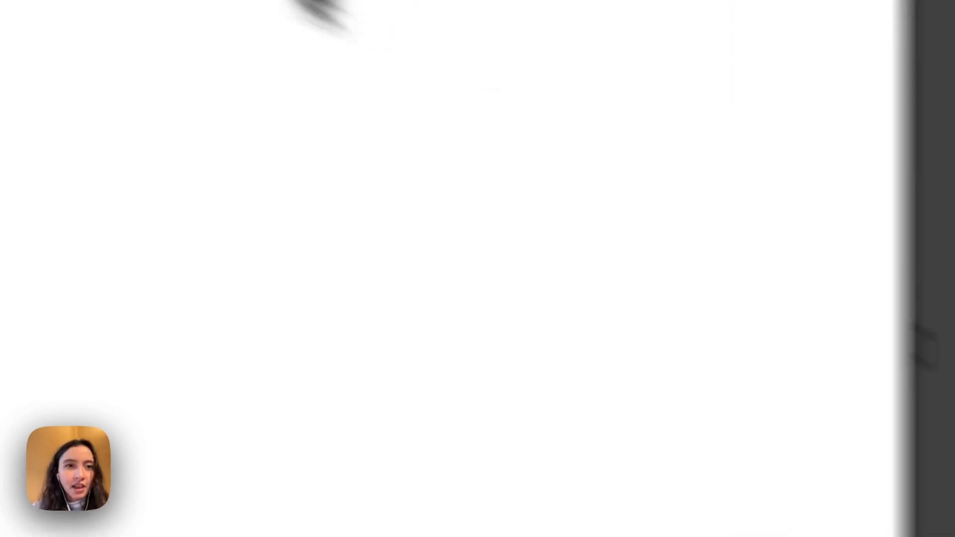
# Align the children of navbar_wrapper to the center
pyautogui.press('Up')
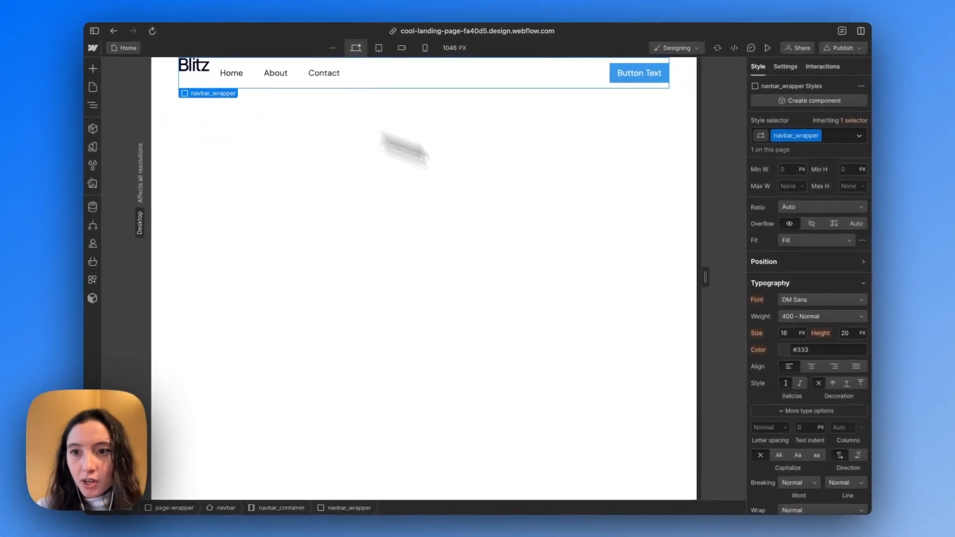
pyautogui.scroll(10, 809, 306)
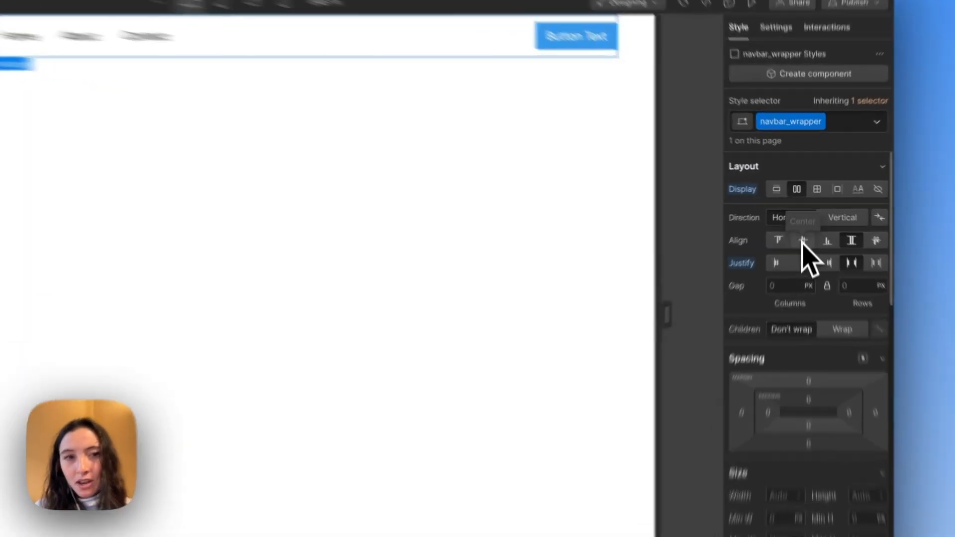
pyautogui.click(804, 223)
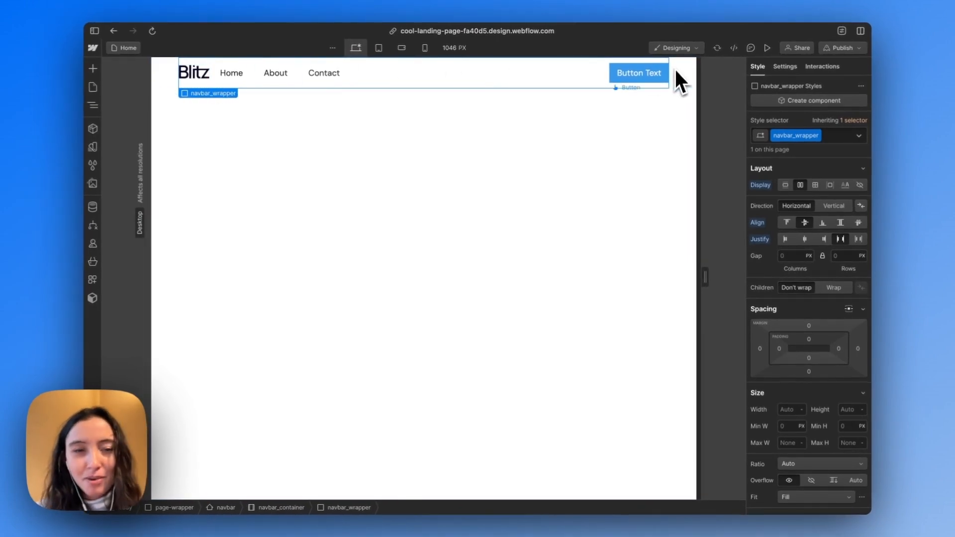
# Switch to the Figma design to inspect the Product nav link's text style, and return to Webflow
pyautogui.moveTo(88, 103)
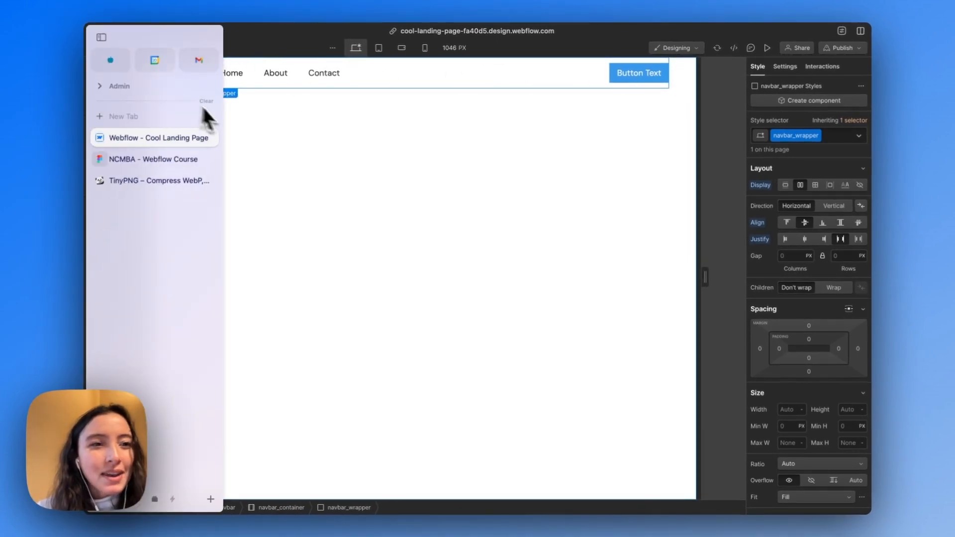
pyautogui.click(164, 155)
pyautogui.click(501, 198)
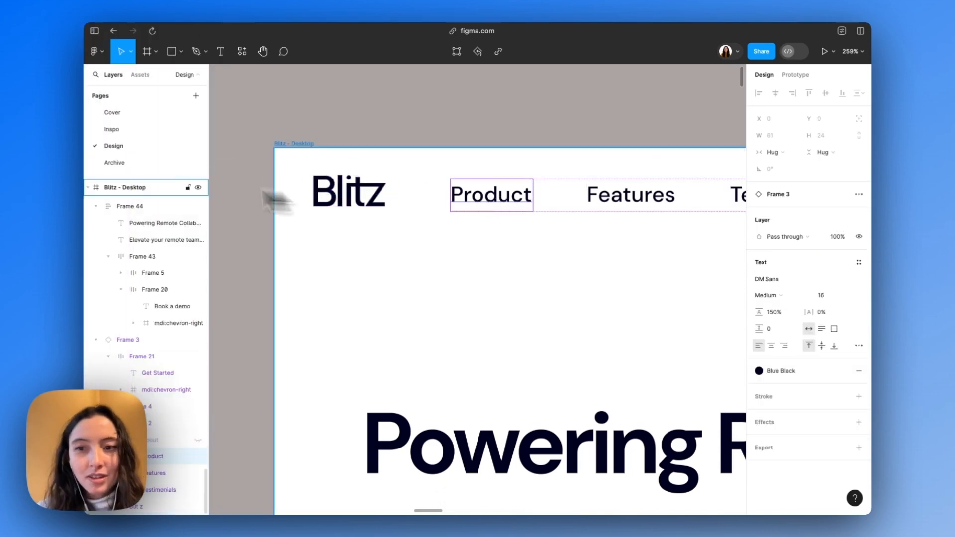
pyautogui.moveTo(91, 163)
pyautogui.click(141, 134)
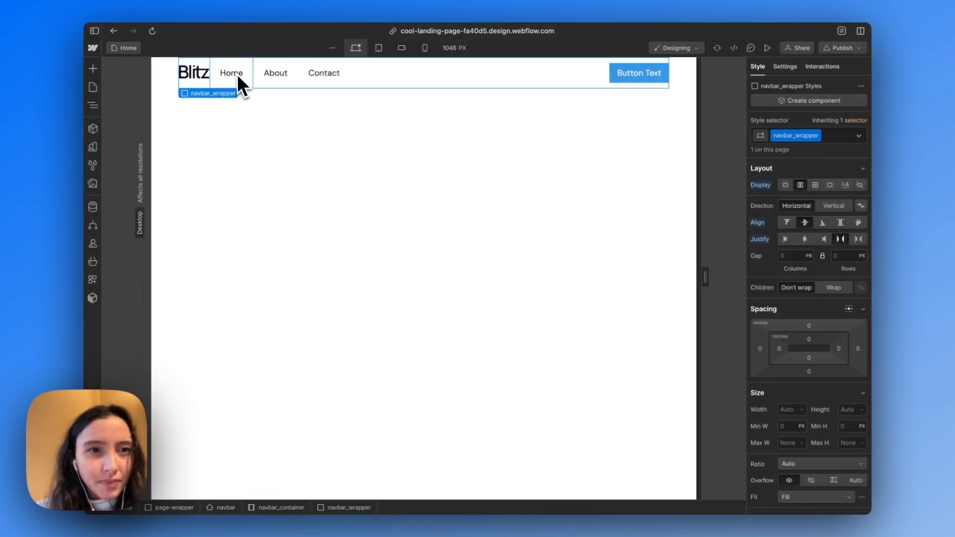
# Give the Home nav link a new class named navbar_link
pyautogui.click(237, 74)
pyautogui.press('super+Return')
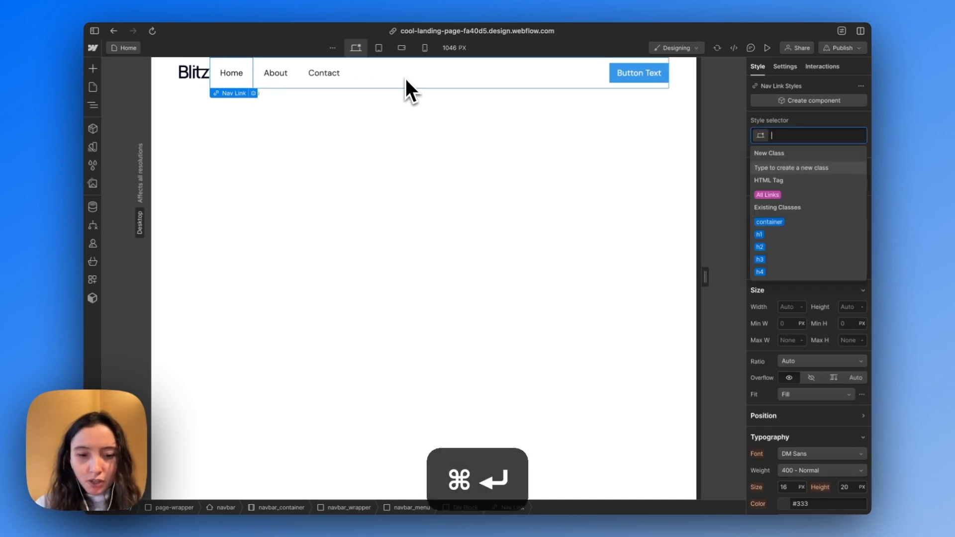
pyautogui.write('nav')
pyautogui.press('BackSpace')
pyautogui.press('BackSpace')
pyautogui.write('b')
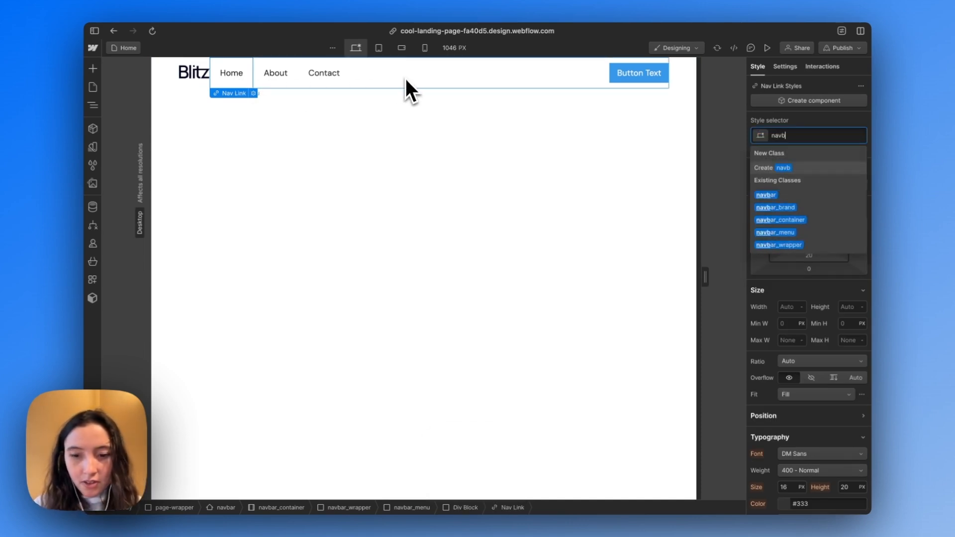
pyautogui.write('ar_link')
pyautogui.press('Return')
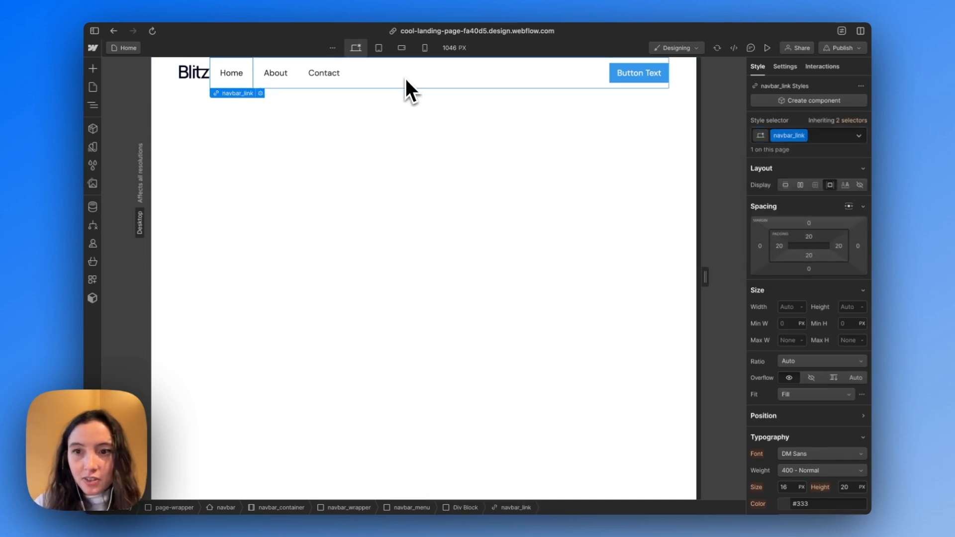
# Set the font weight of the navbar_link class to 500 - Medium
pyautogui.scroll(-3, 778, 342)
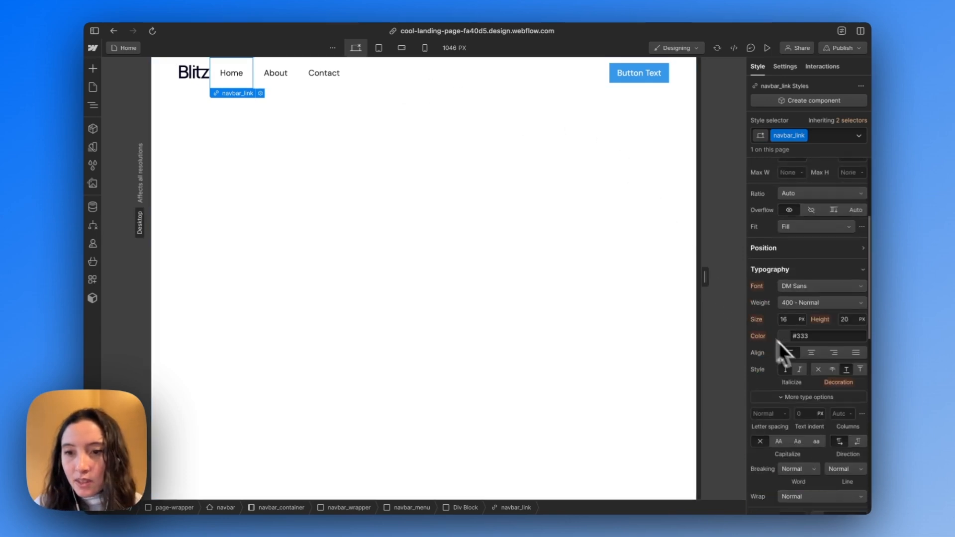
pyautogui.click(812, 307)
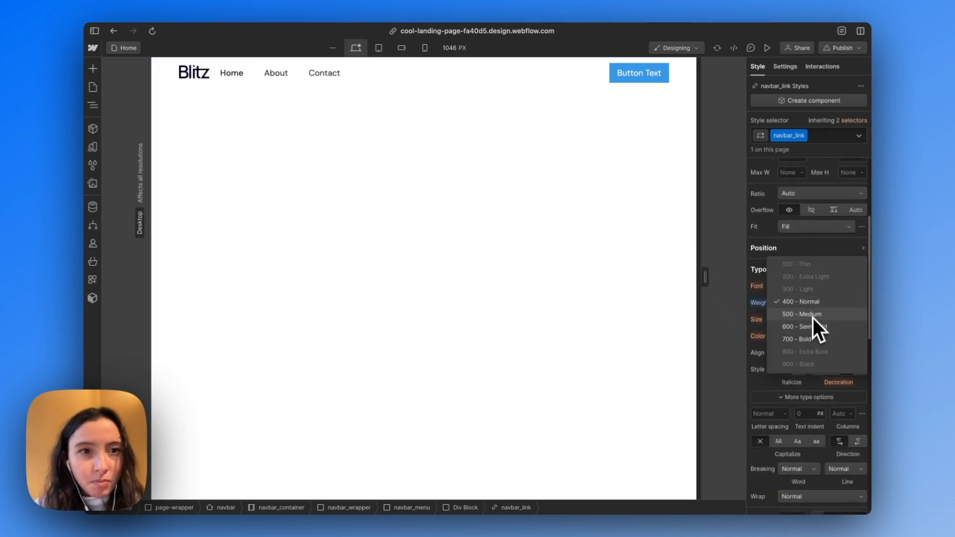
pyautogui.click(812, 315)
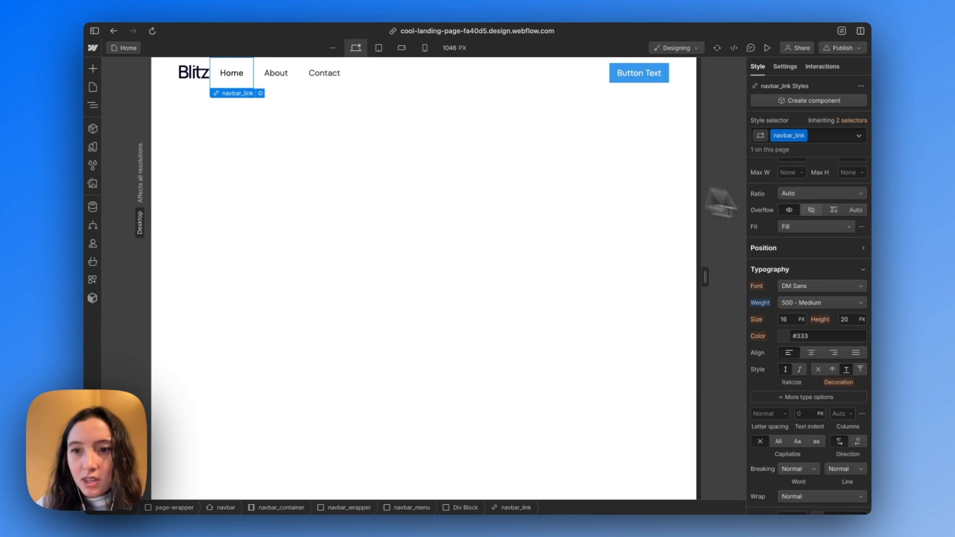
# Set the top and bottom padding of the navbar_link class to 10 px
pyautogui.scroll(4, 804, 208)
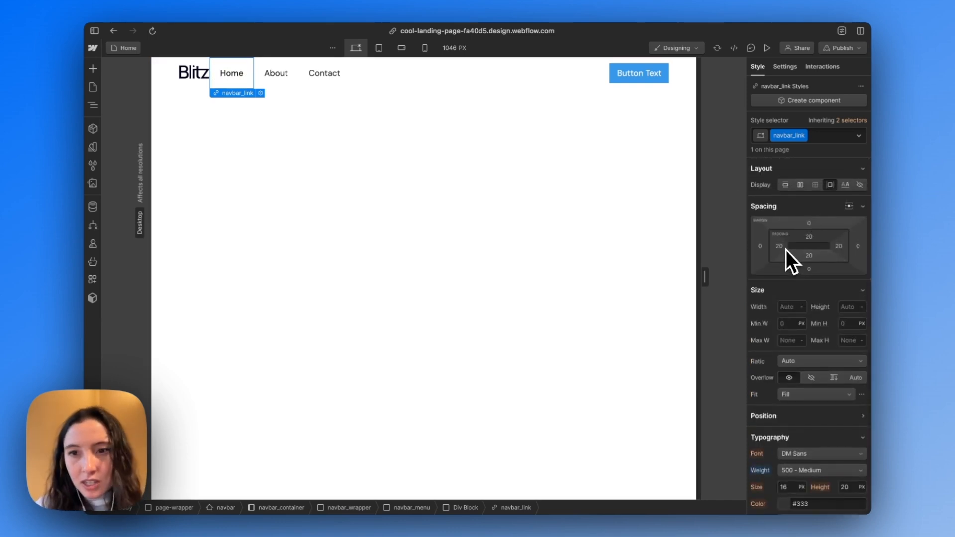
pyautogui.moveTo(819, 256); pyautogui.dragTo(820, 261)
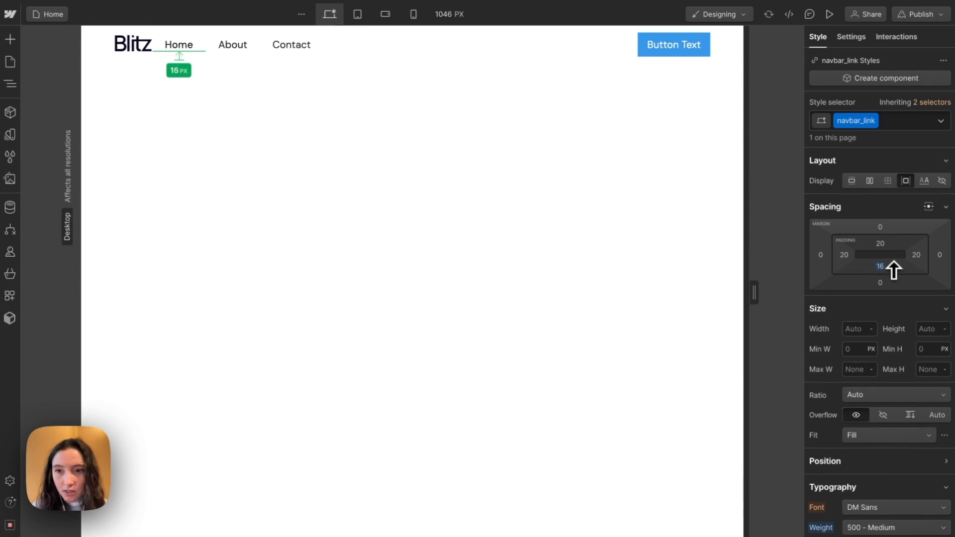
pyautogui.moveTo(894, 270)
pyautogui.mouseDown()
pyautogui.moveTo(890, 259)
pyautogui.moveTo(890, 272)
pyautogui.mouseUp()
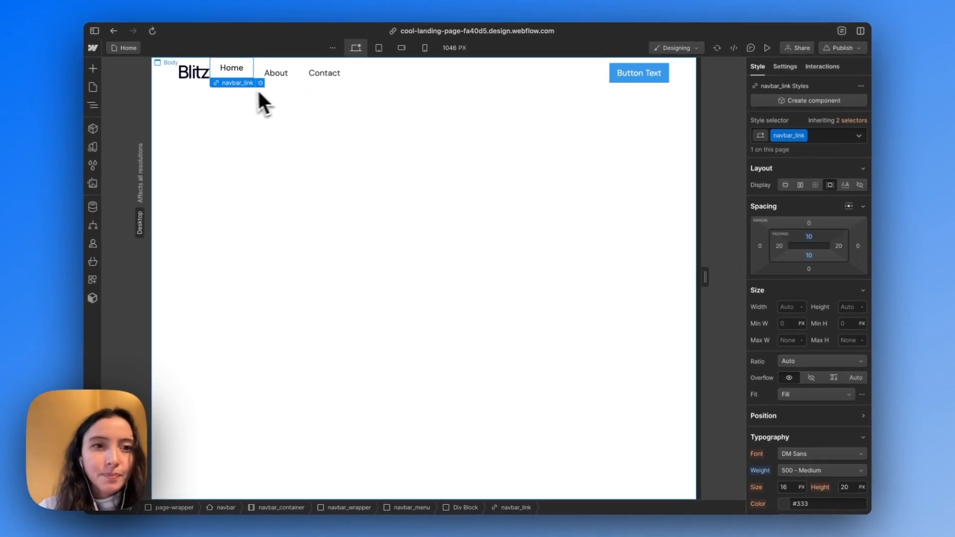
# Give the div block around the nav links the class navbar_link-wrap and make it a horizontal flex layout aligned to center
pyautogui.click(449, 65)
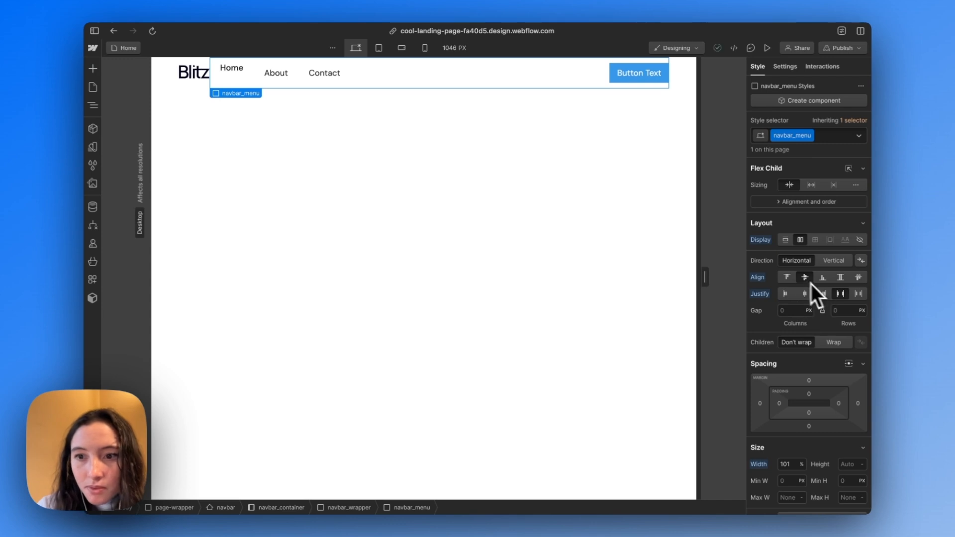
pyautogui.click(840, 293)
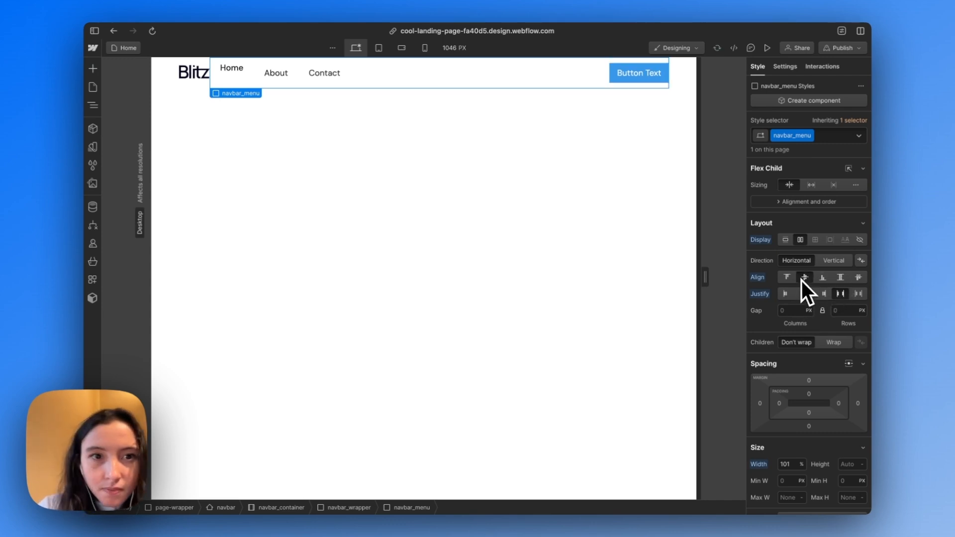
pyautogui.click(226, 72)
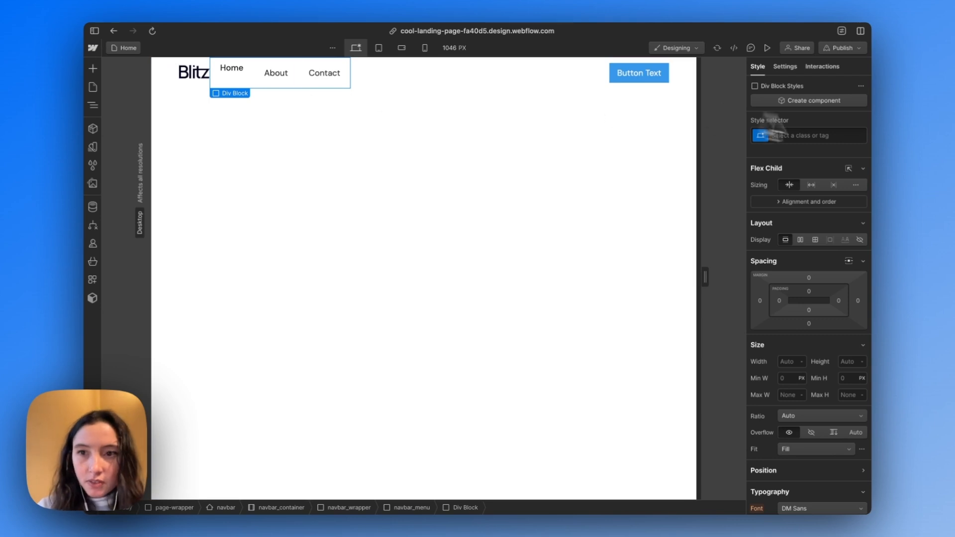
pyautogui.click(834, 136)
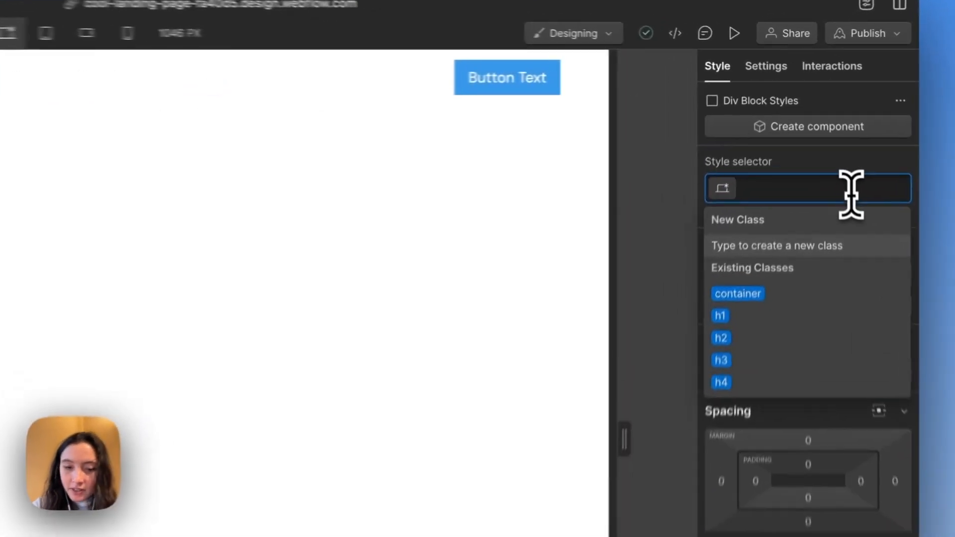
pyautogui.write('navbar_')
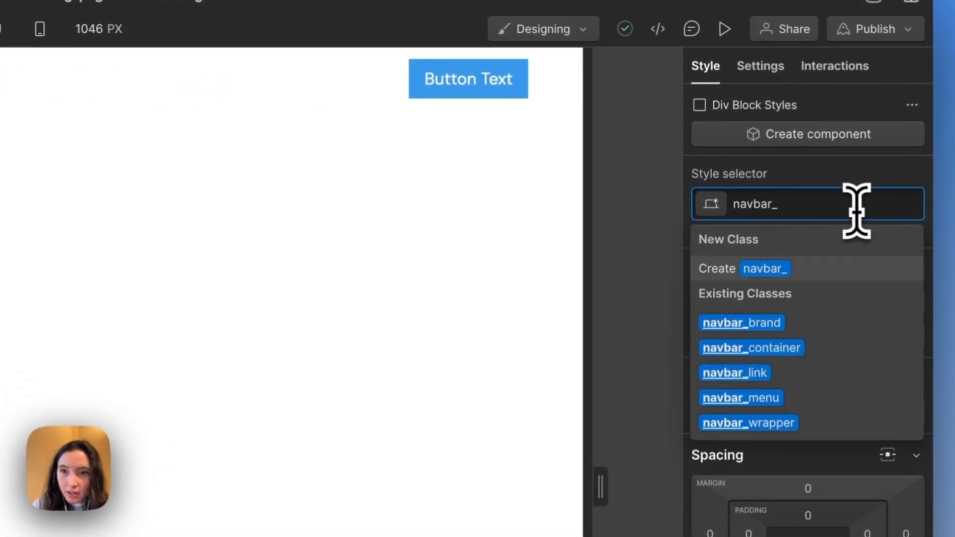
pyautogui.write('link-wrap')
pyautogui.press('Return')
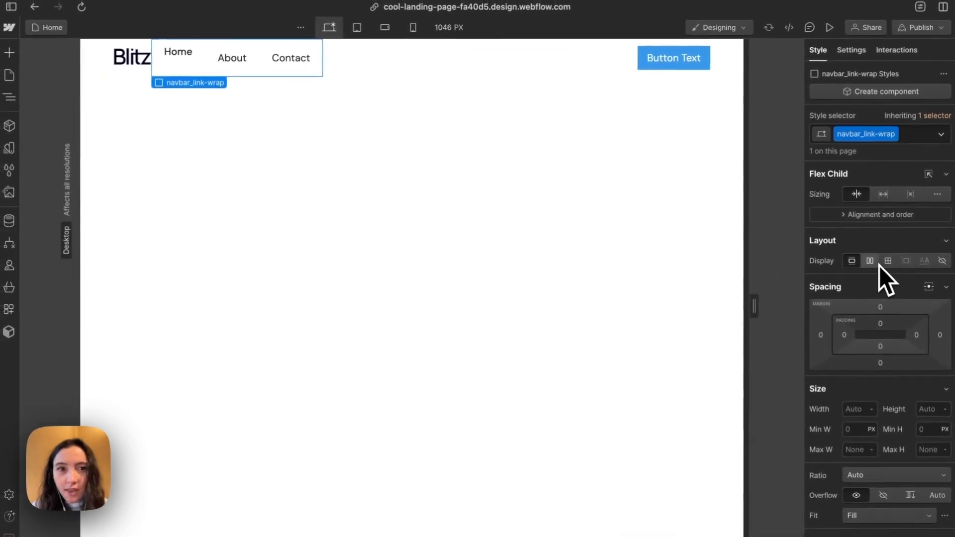
pyautogui.click(877, 264)
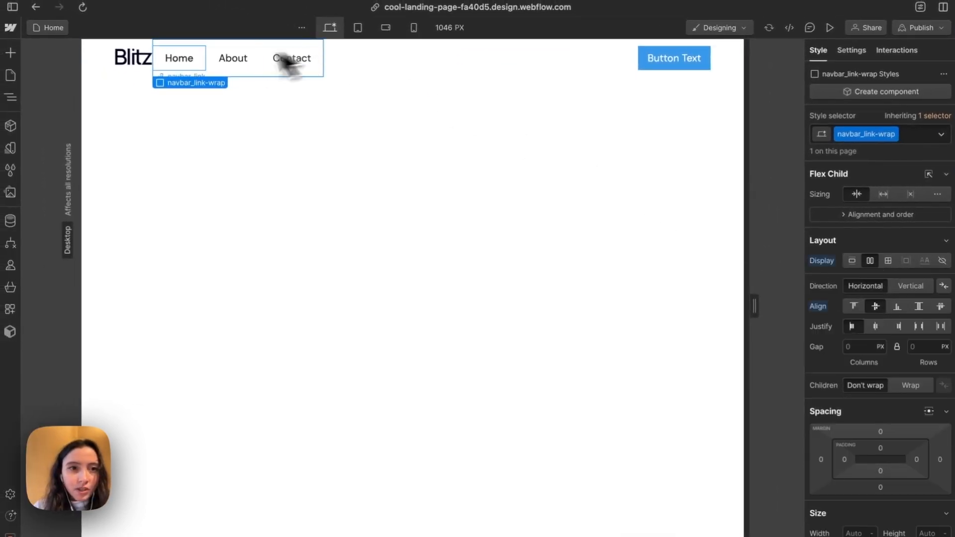
# Apply the existing navbar_link class to the About nav link
pyautogui.click(184, 69)
pyautogui.click(229, 68)
pyautogui.press('super+Return')
pyautogui.write('navbar')
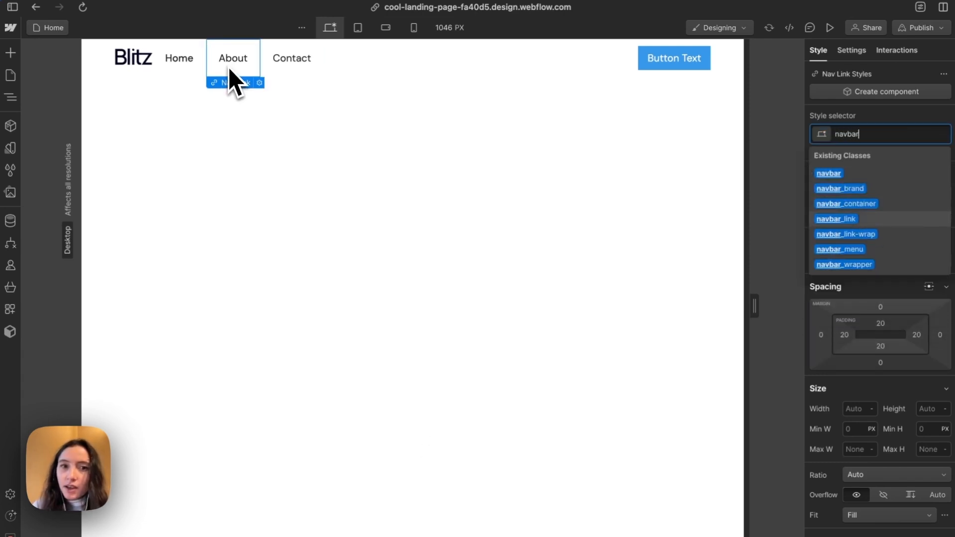
pyautogui.press('Return')
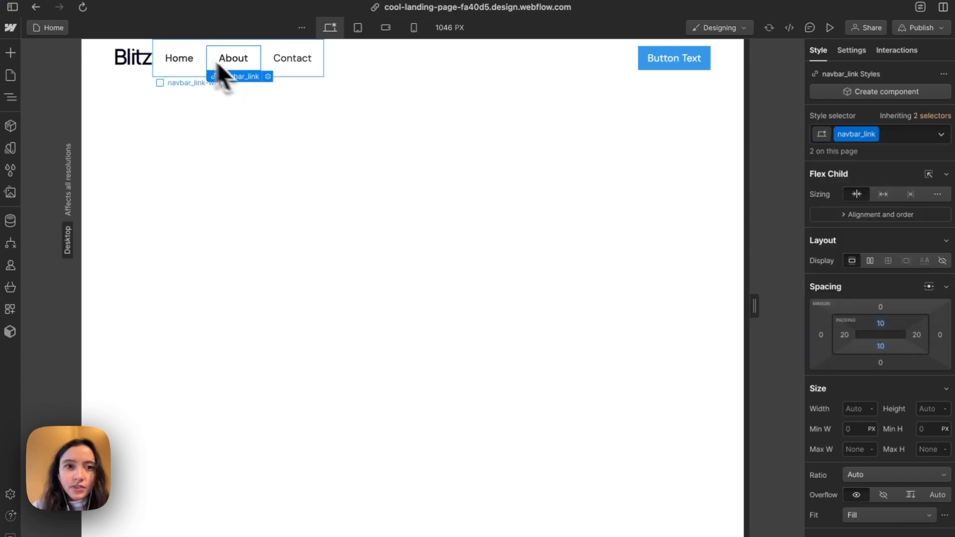
# Apply the existing navbar_link class to the Contact nav link, and select the navbar_menu element
pyautogui.click(305, 70)
pyautogui.press('super+Return')
pyautogui.write('nav')
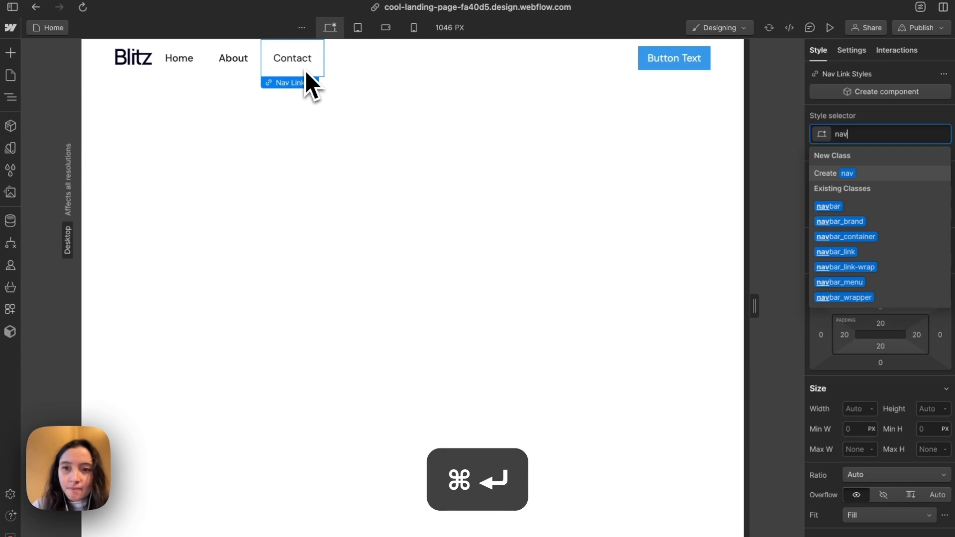
pyautogui.write('b')
pyautogui.press('Down')
pyautogui.press('Down')
pyautogui.press('Down')
pyautogui.press('Down')
pyautogui.press('Return')
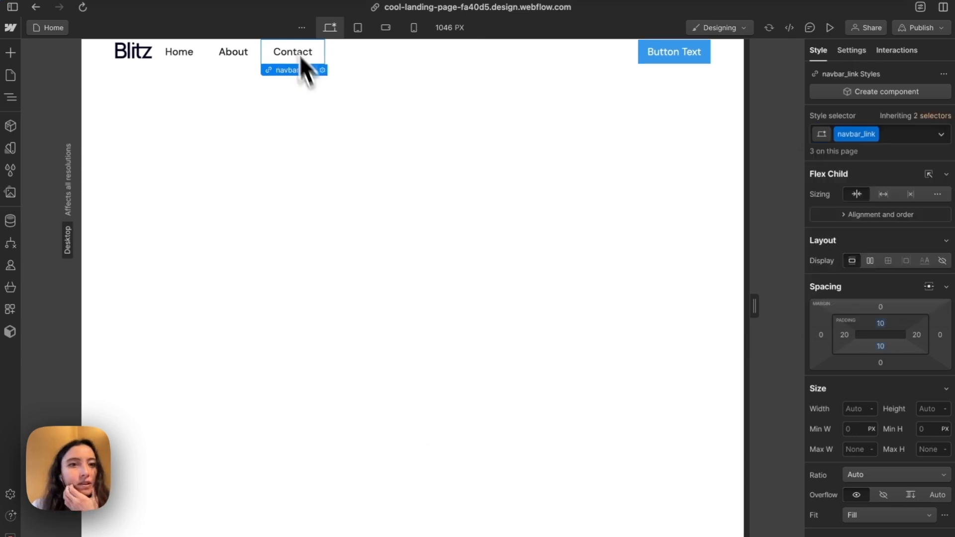
pyautogui.click(431, 68)
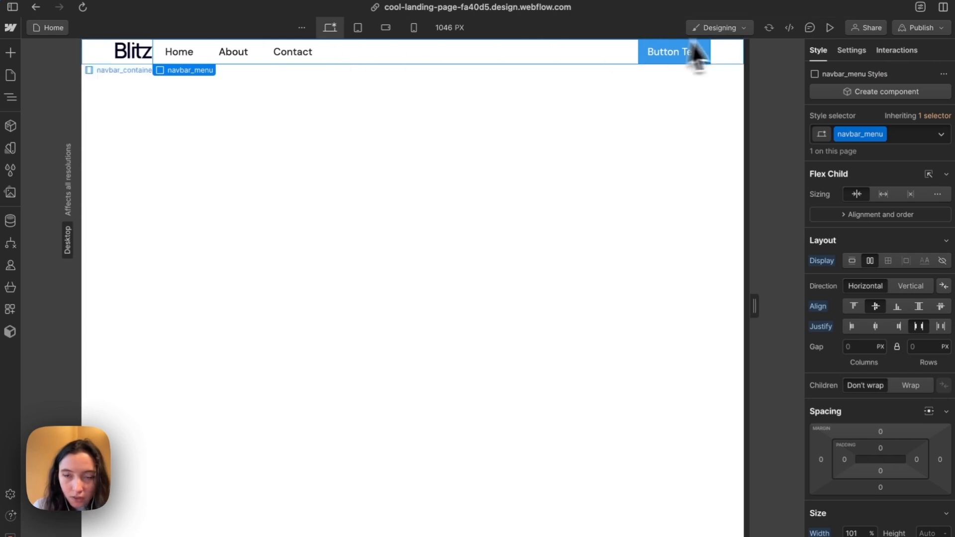
# Set the top and bottom padding of the navbar_container class to 1rem
pyautogui.click(723, 55)
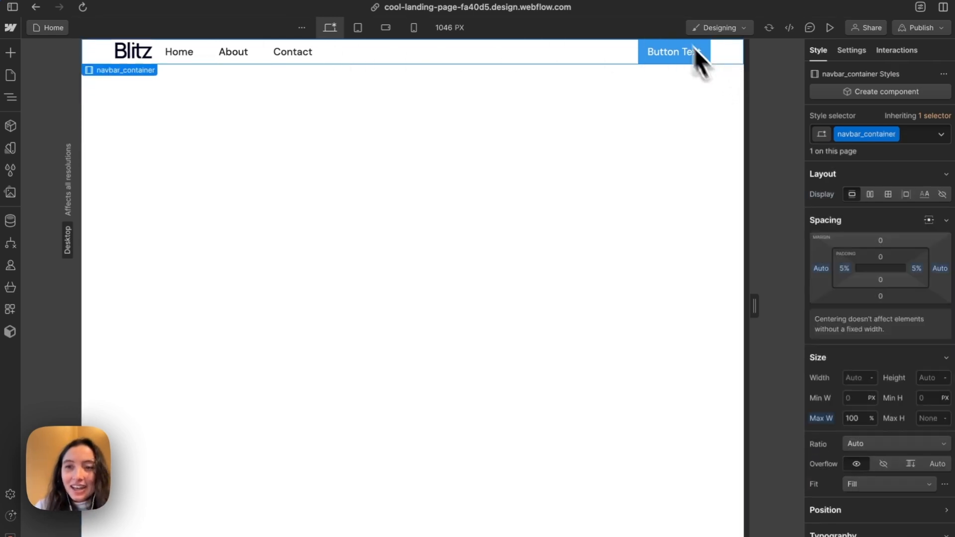
pyautogui.click(880, 257)
pyautogui.write('1rem')
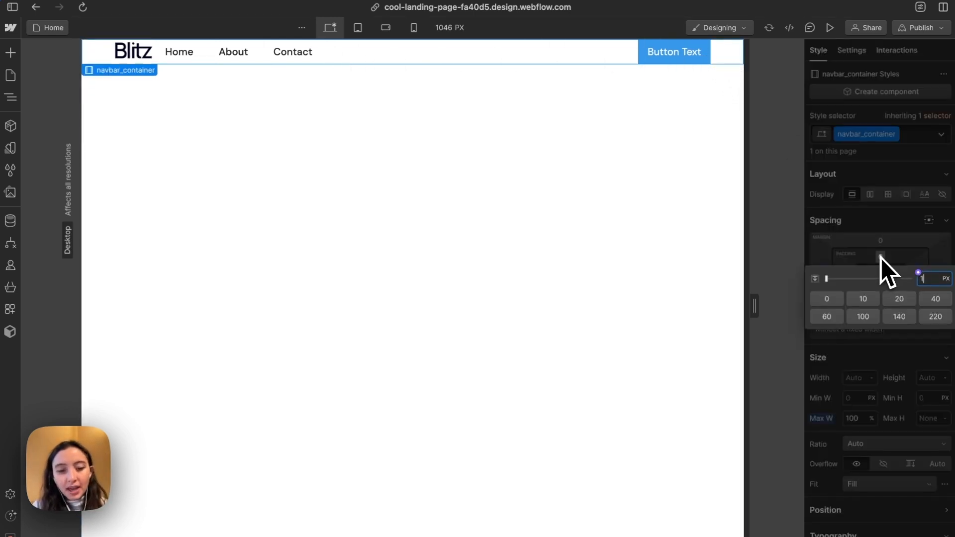
pyautogui.press('Return')
pyautogui.click(880, 281)
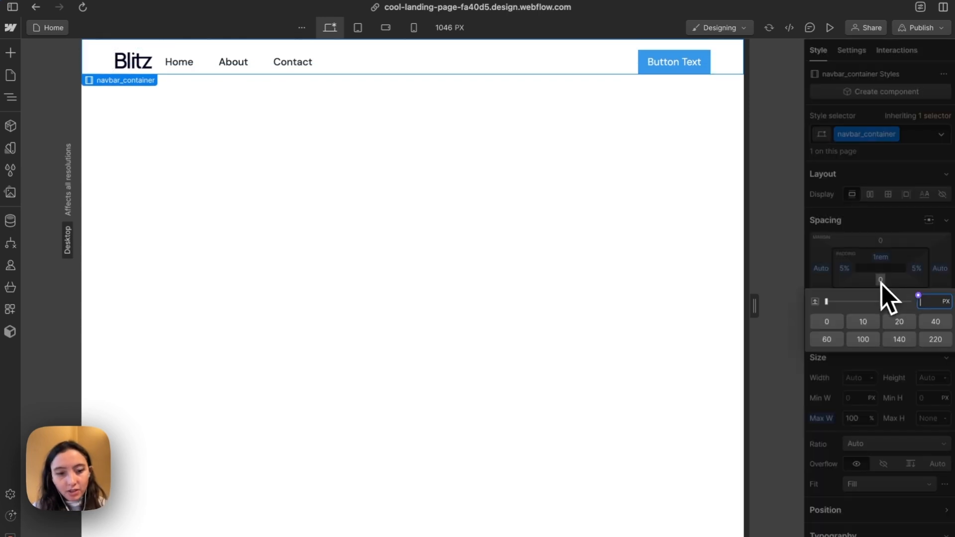
pyautogui.write('1rem')
pyautogui.press('Return')
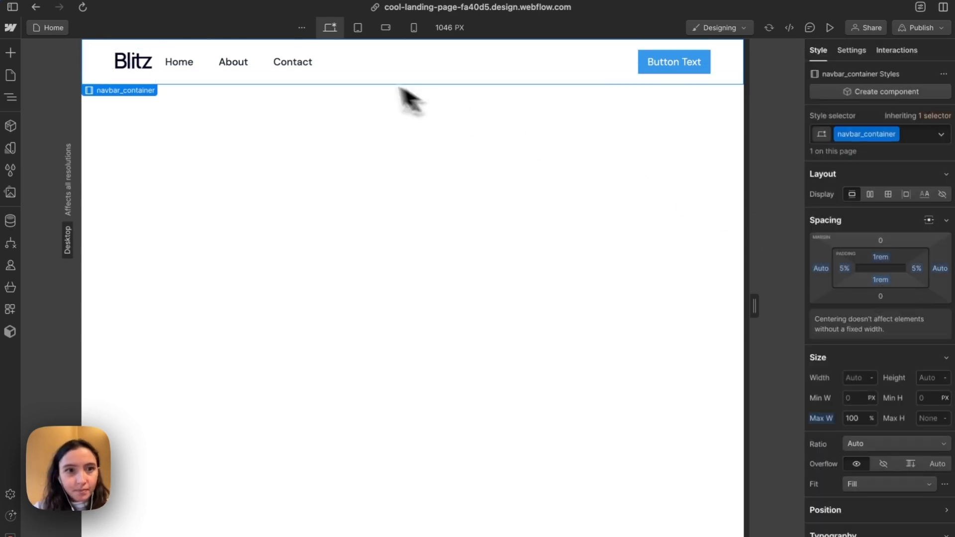
# Check the styles of the navbar_menu element and select the Button Text button in the navbar
pyautogui.click(161, 75)
pyautogui.click(431, 72)
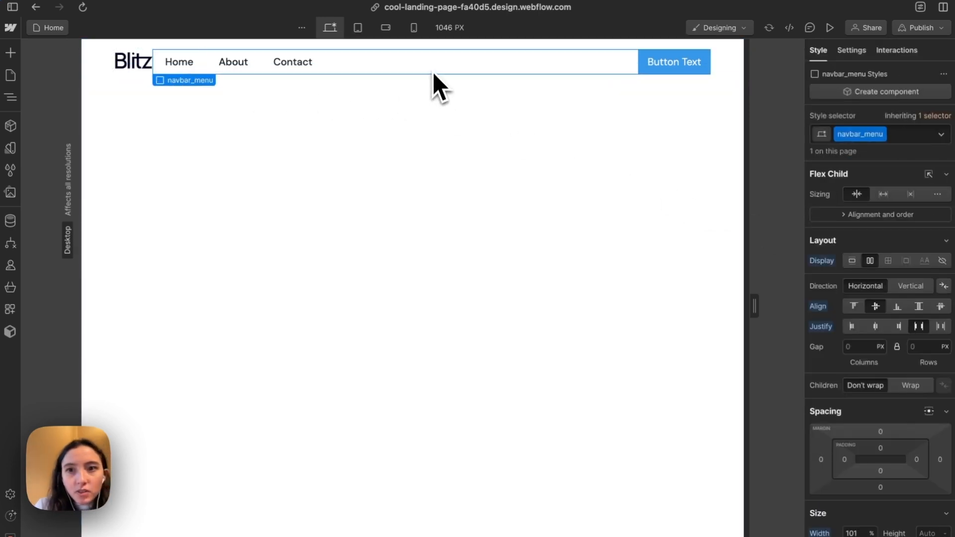
pyautogui.click(666, 64)
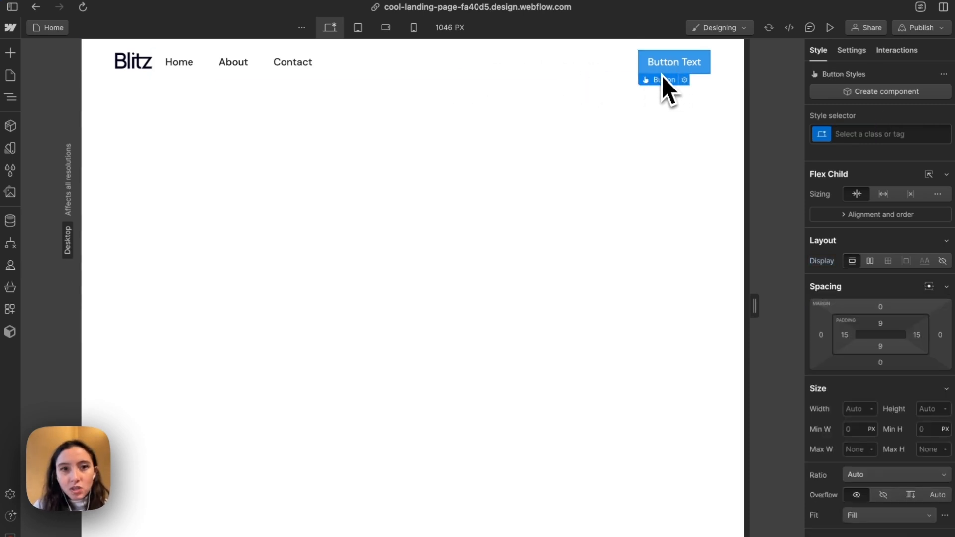
# Switch to the Figma design and inspect the red button in the UI Elements section of the style guide
pyautogui.moveTo(118, 298)
pyautogui.click(99, 162)
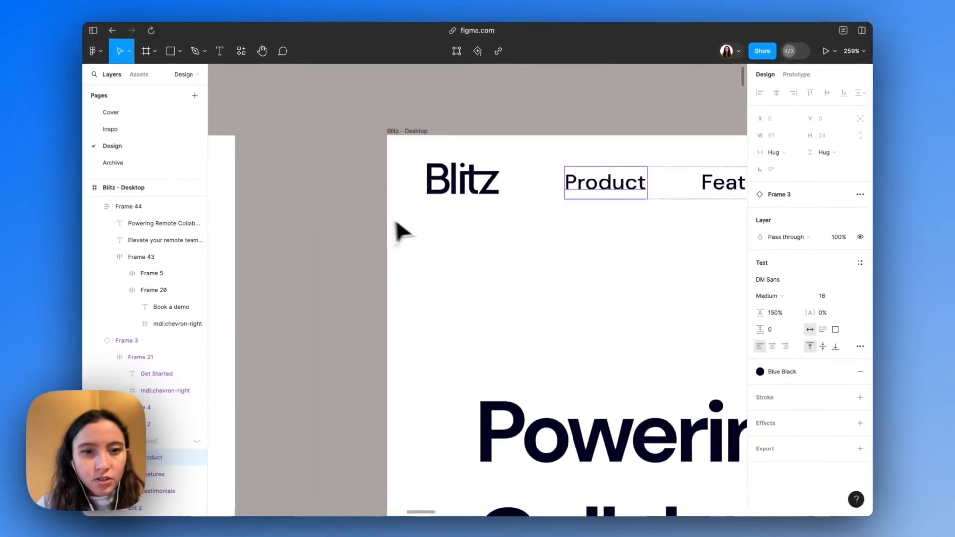
pyautogui.hscroll(-10, 406, 231)
pyautogui.hscroll(-5, 418, 235)
pyautogui.scroll(-2, 418, 235)
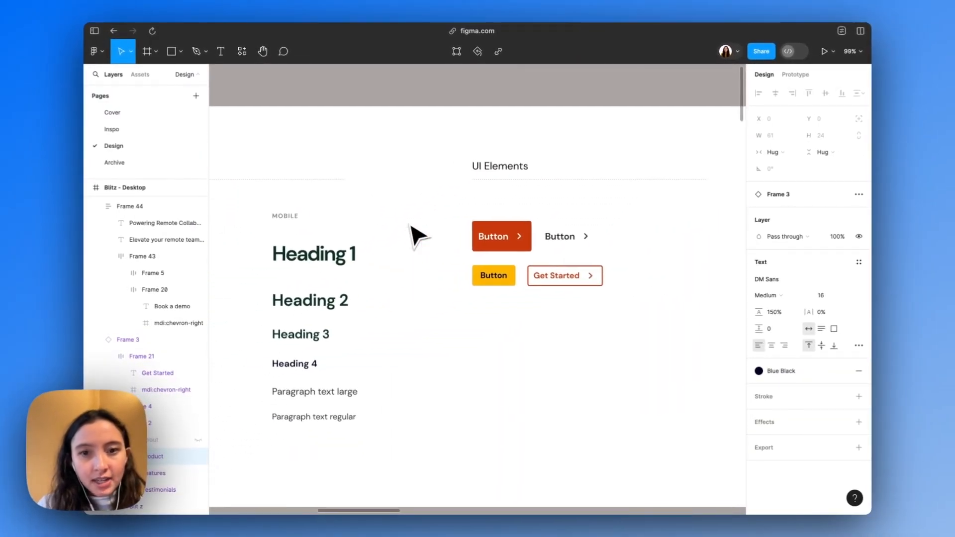
pyautogui.click(507, 241)
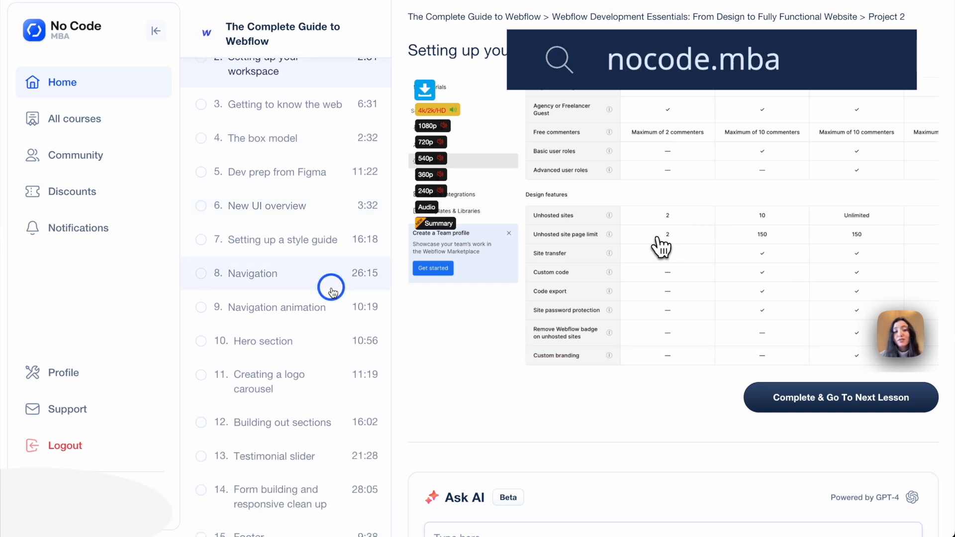
pyautogui.scroll(-2, 332, 290)
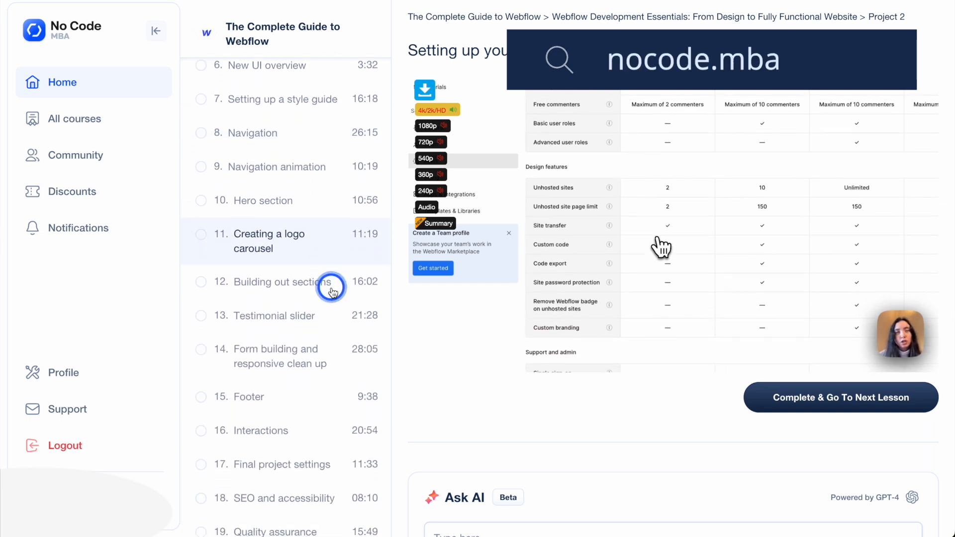
pyautogui.scroll(-3, 331, 291)
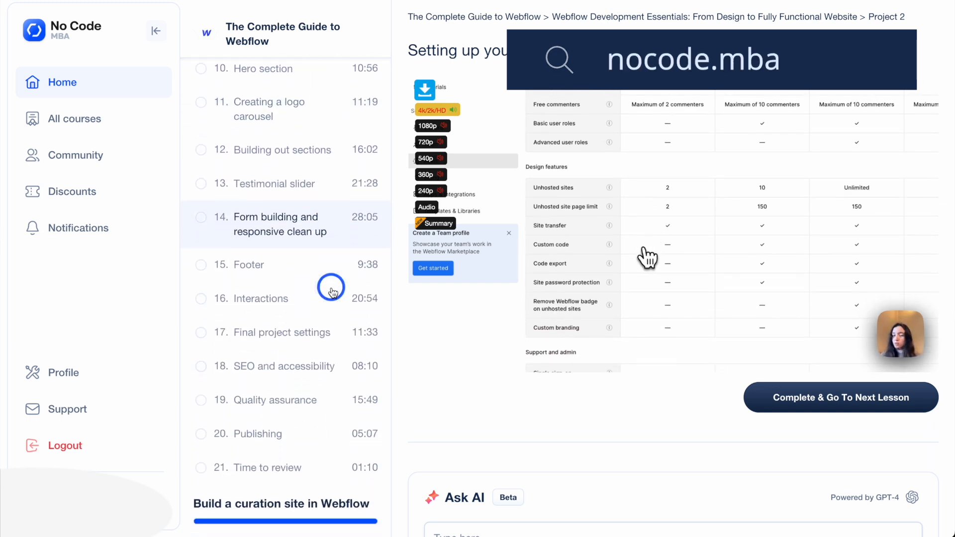